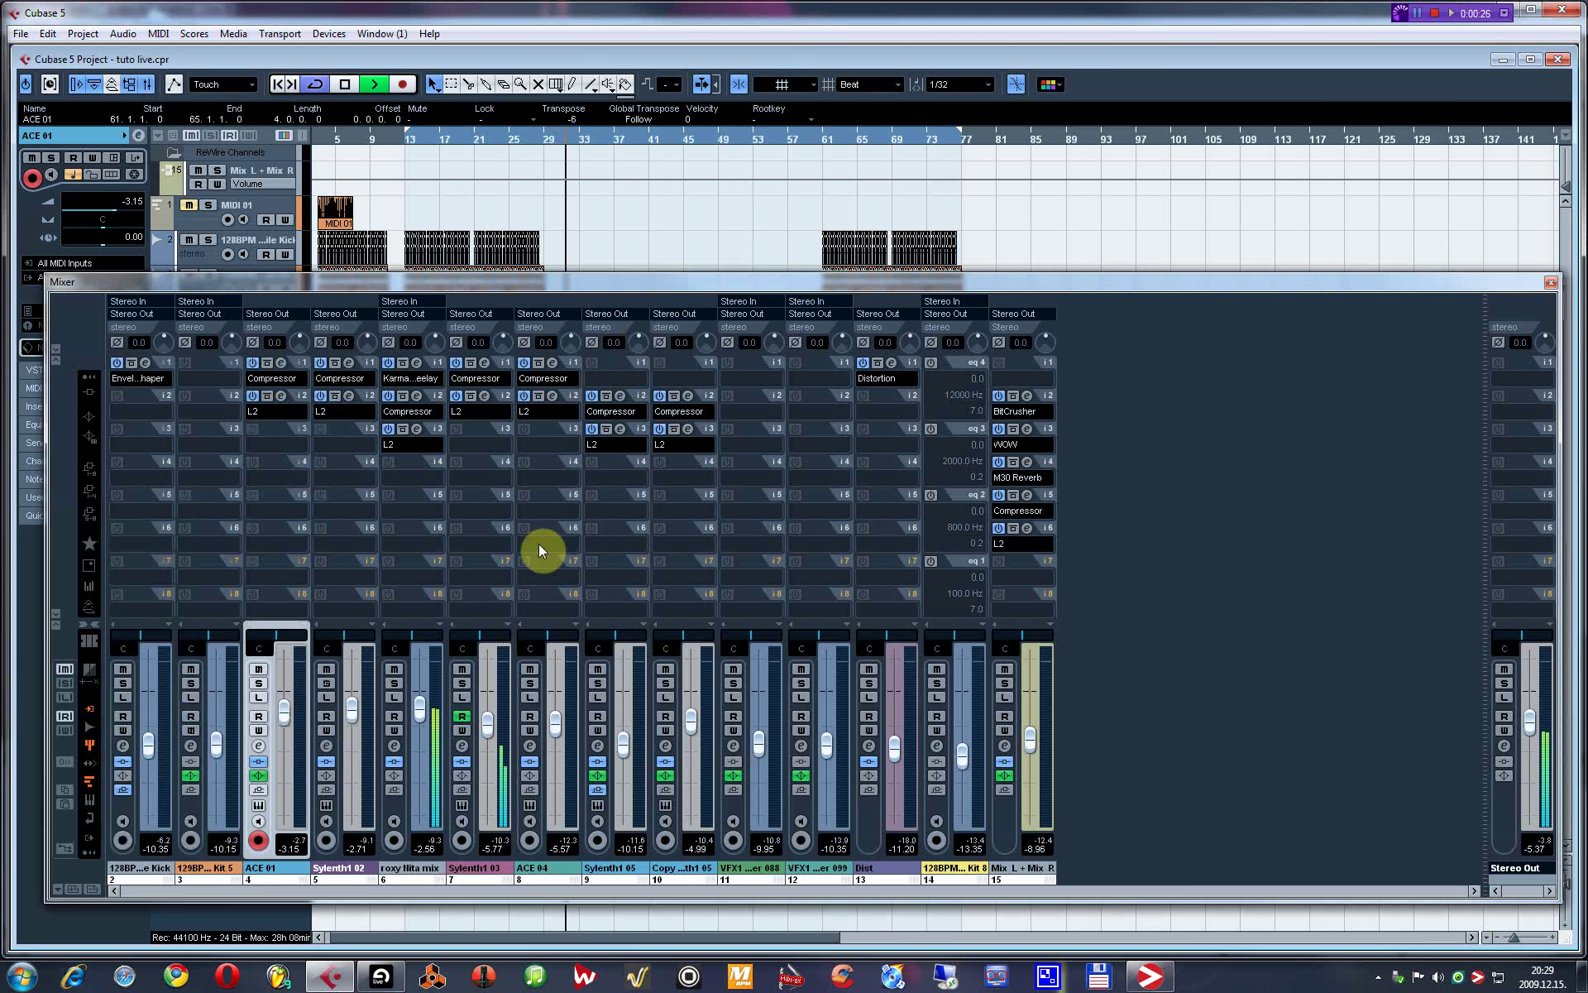
# Close the mixer and copy all 128BPM Unimatrix Kit 8 events on track 14 from bar 61 to bar 45.
pyautogui.press('F3')
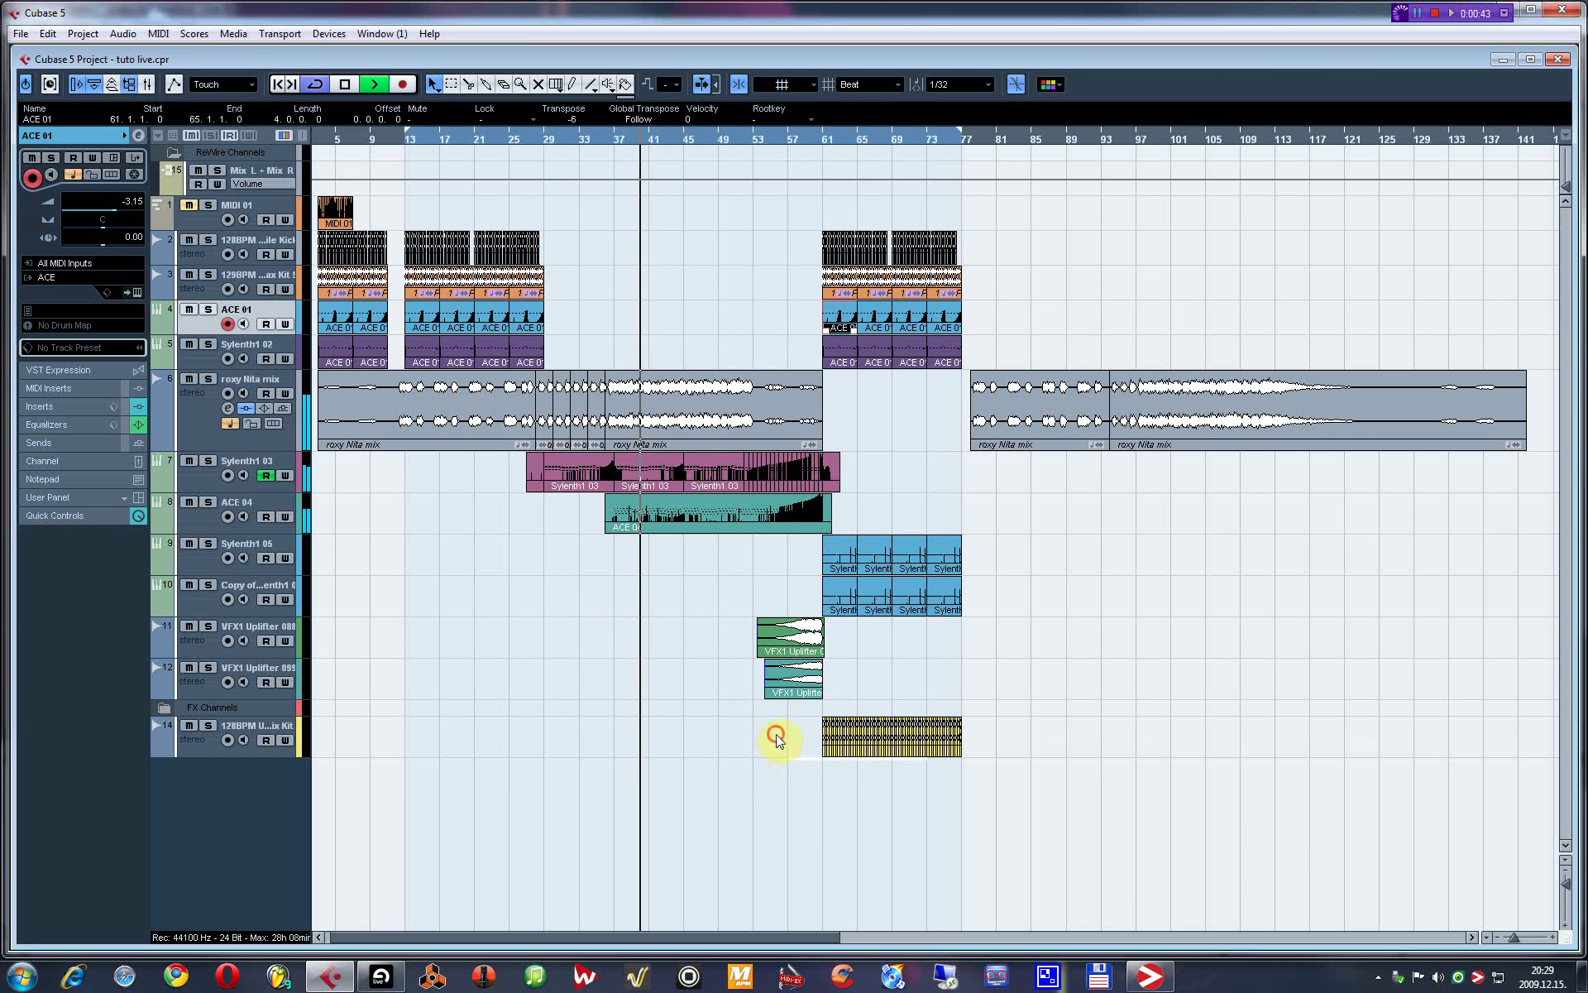
pyautogui.click(836, 748)
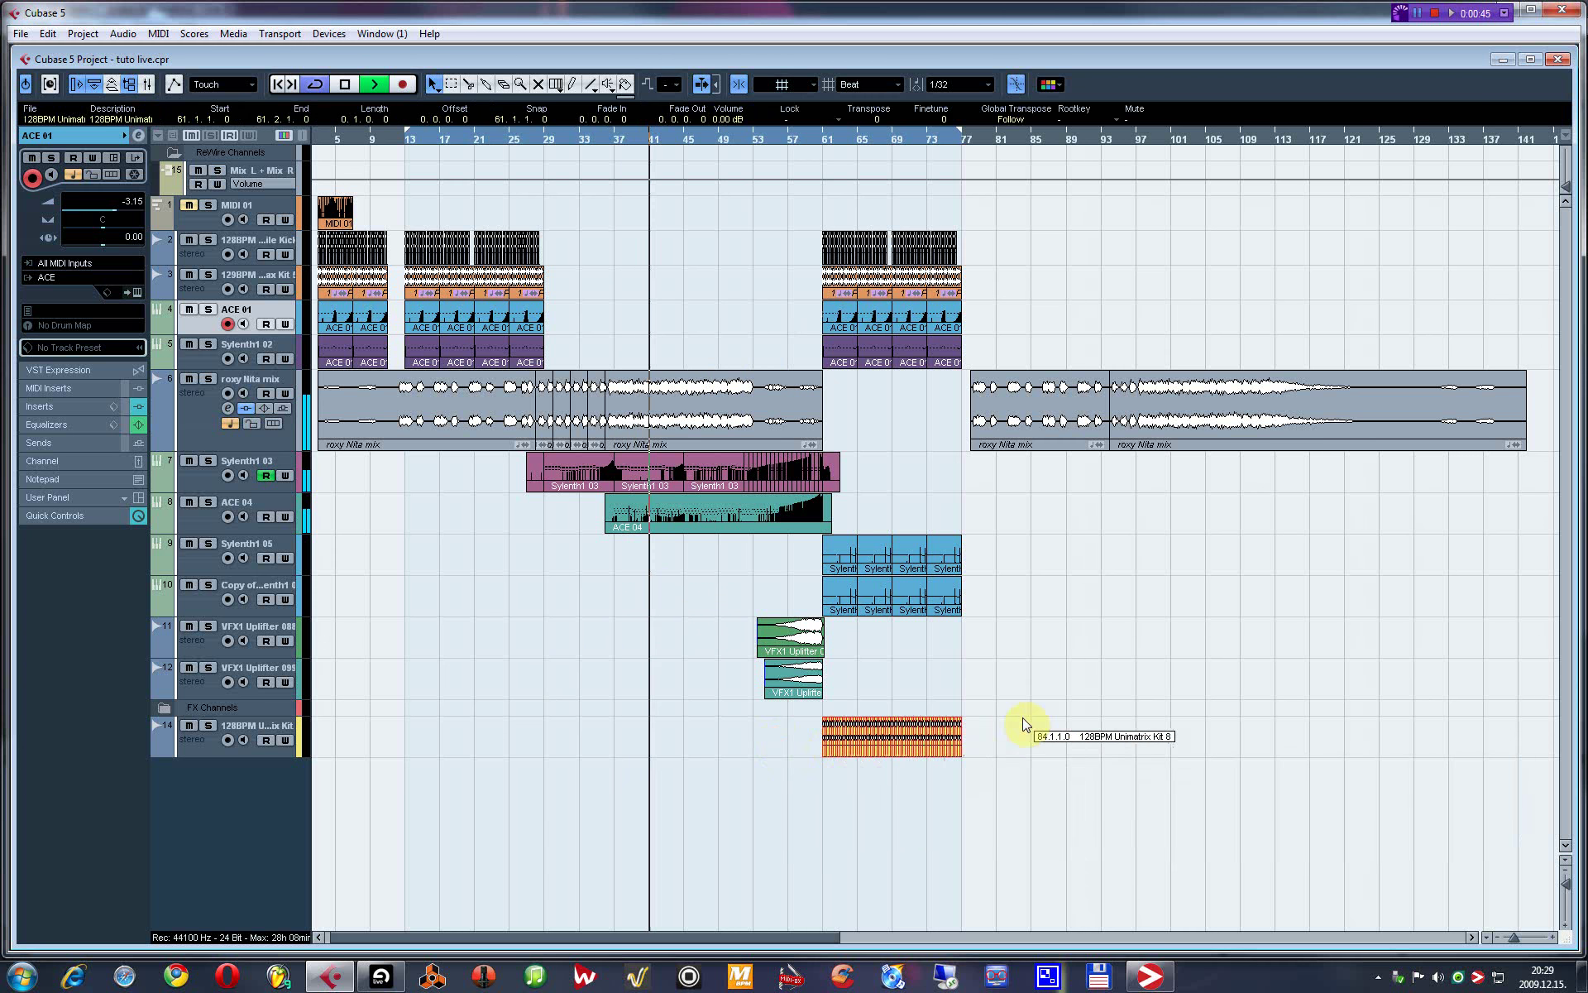
pyautogui.press('h')
pyautogui.press('h')
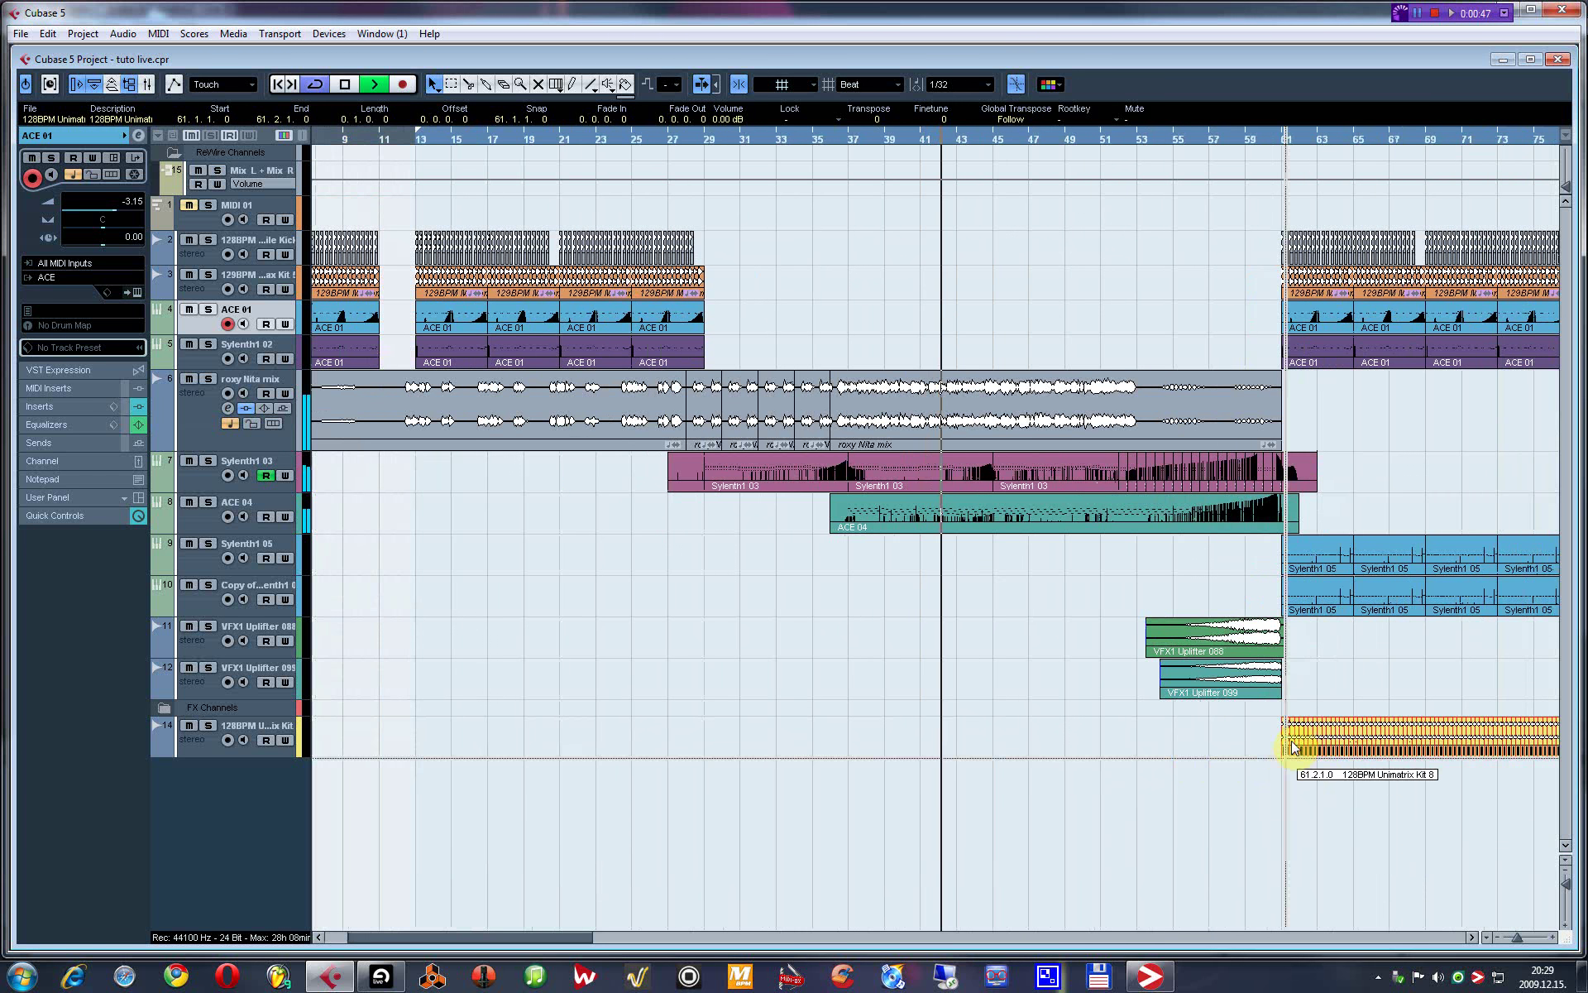
pyautogui.press('g')
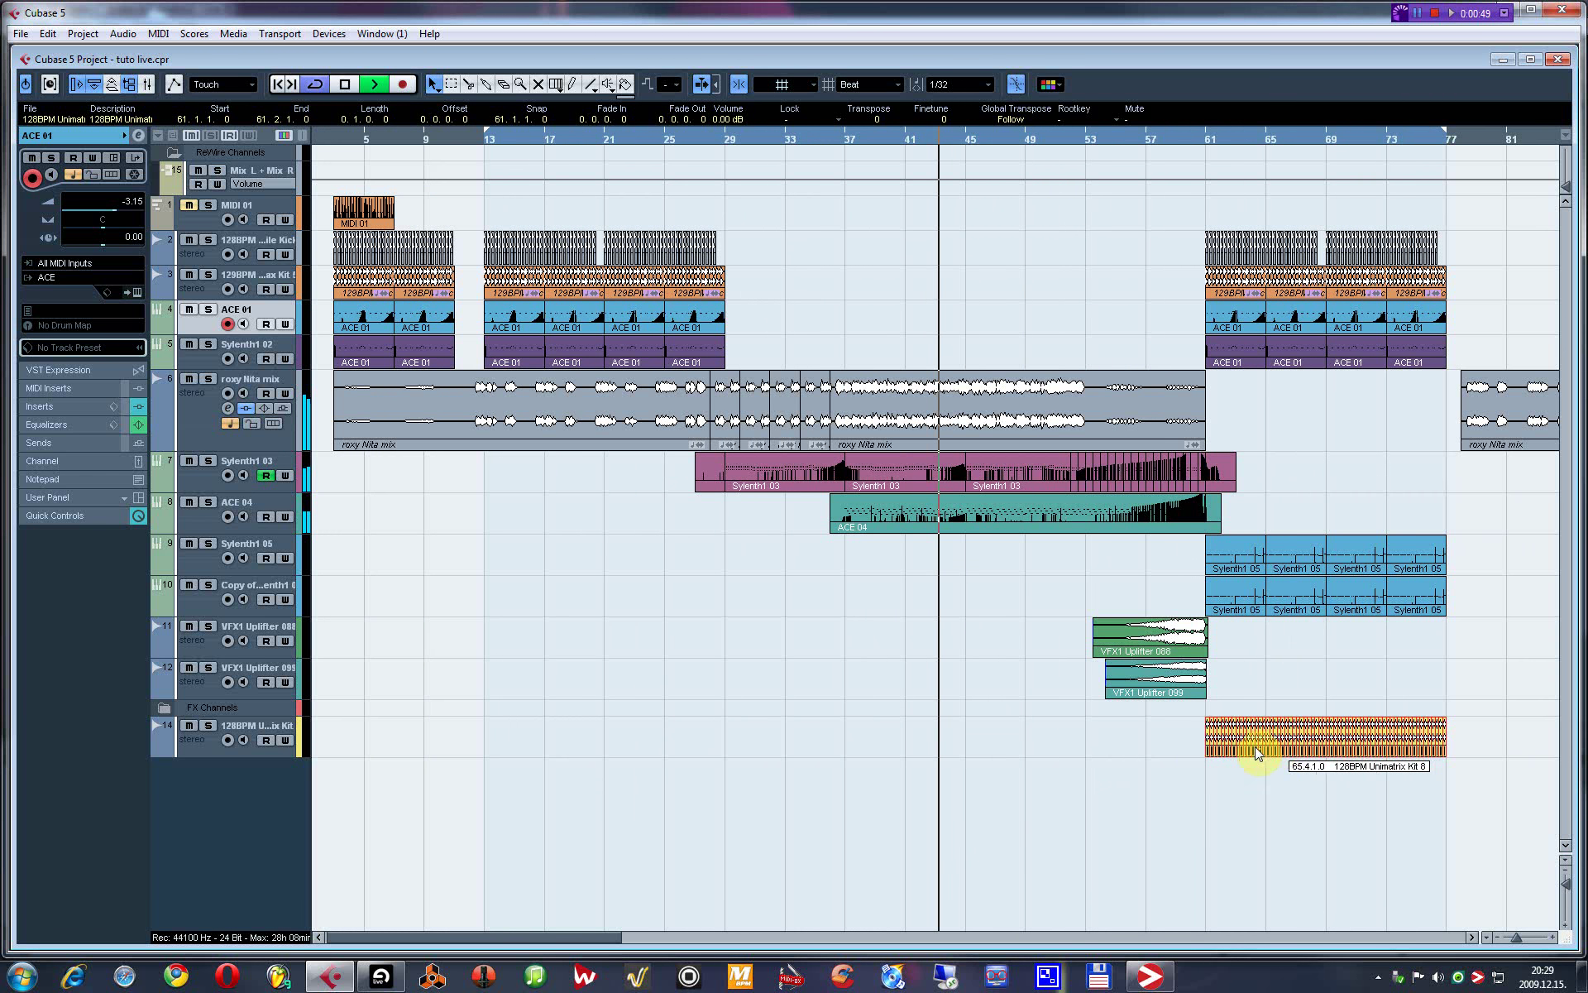
pyautogui.moveTo(1213, 744); pyautogui.dragTo(985, 749)
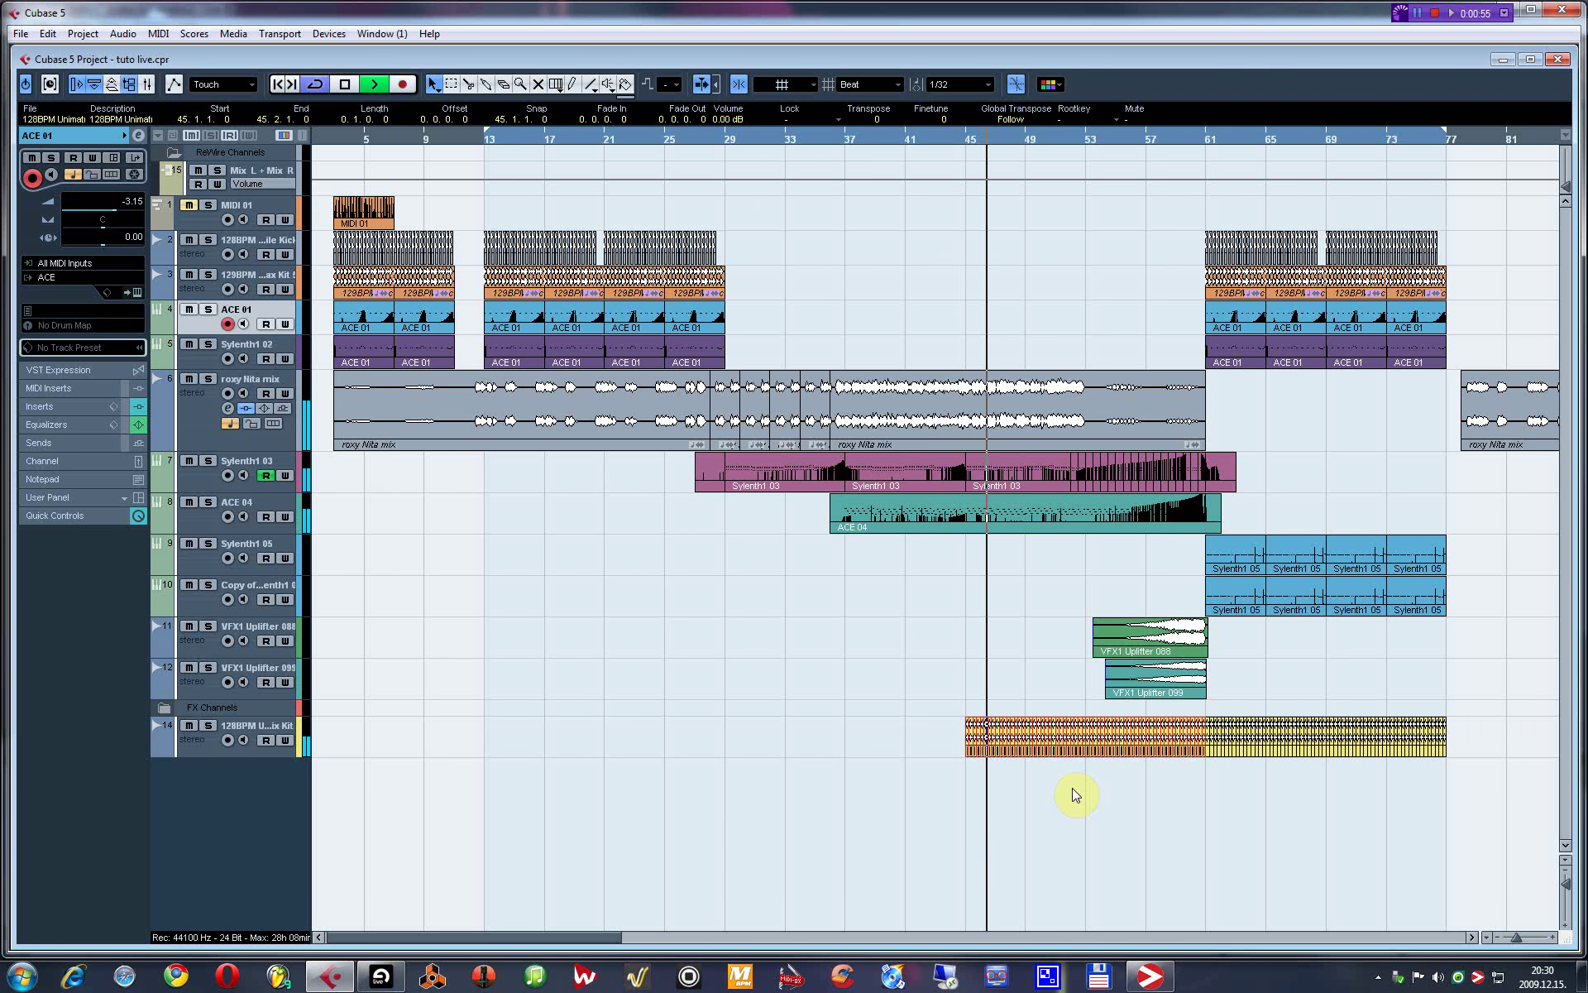
# Bounce the copied Unimatrix Kit events at bar 45 into one clip and fade its end out over about 6 bars.
pyautogui.press('Return')
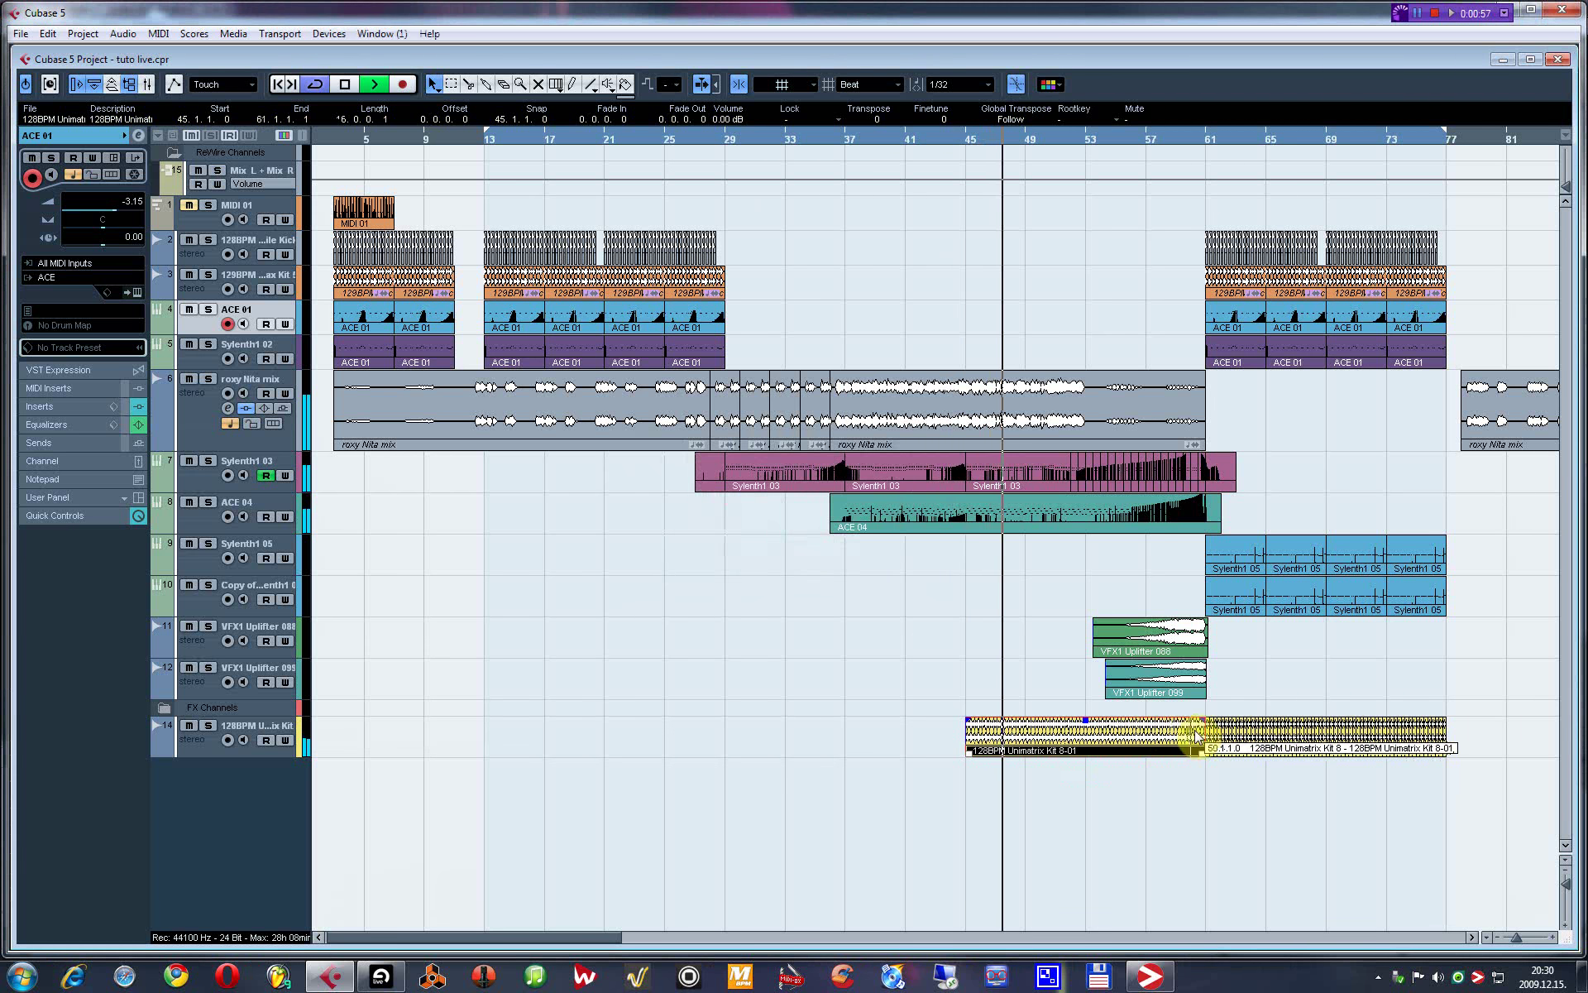
pyautogui.moveTo(1160, 727); pyautogui.dragTo(1101, 731)
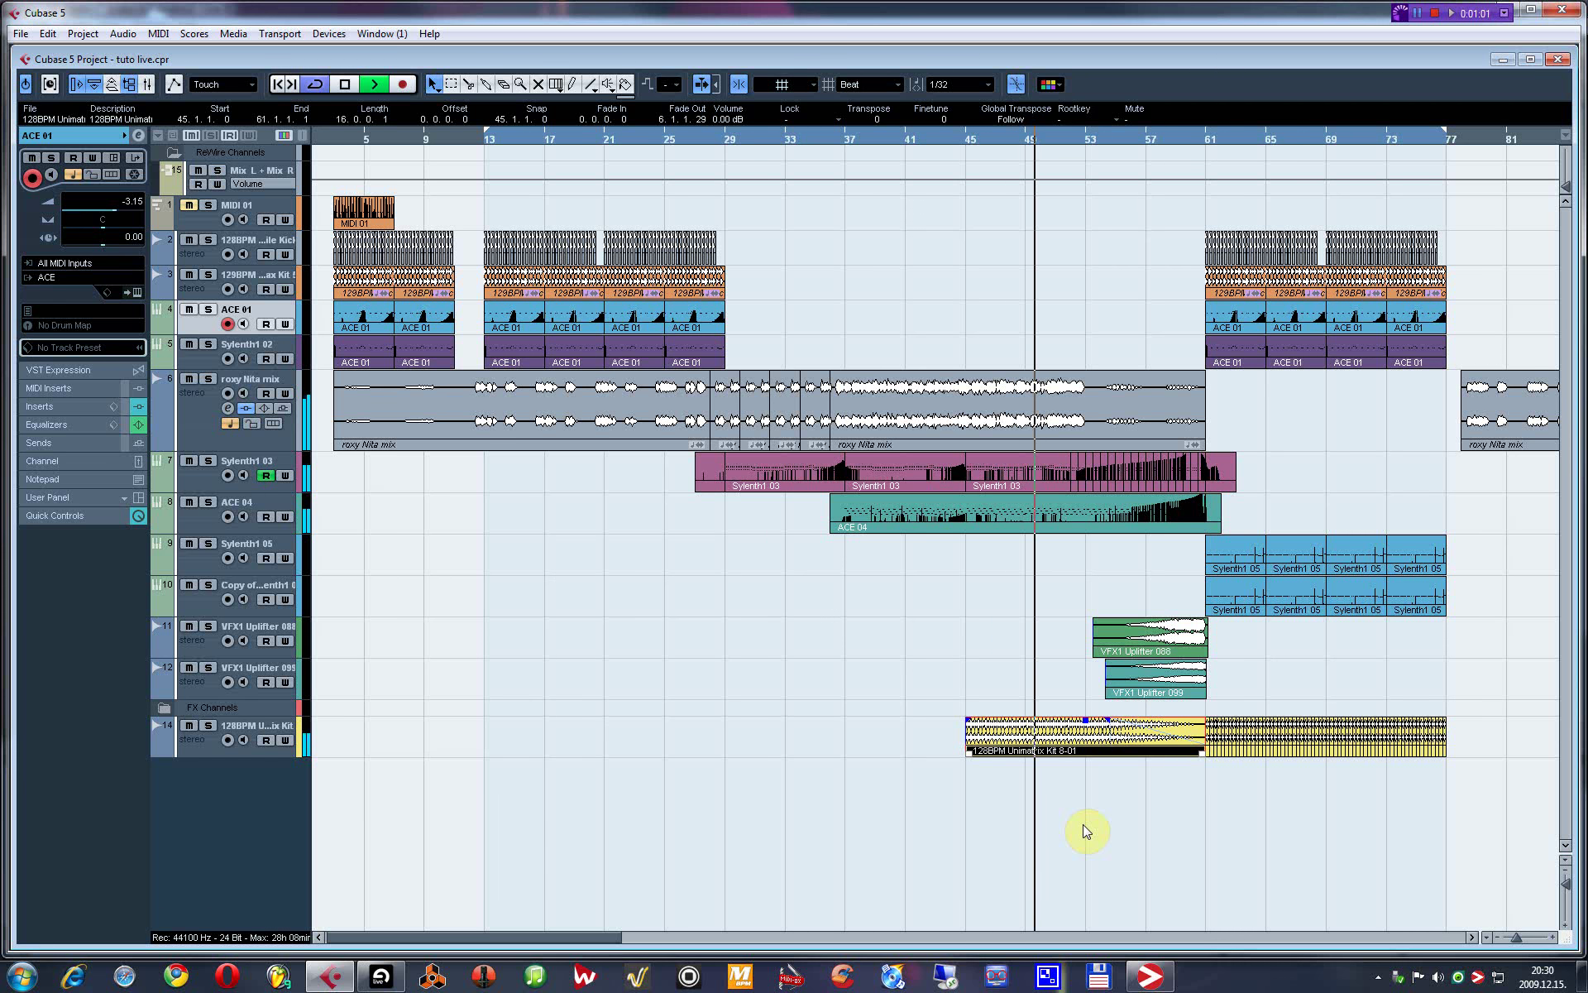
# Split the roxy Nita mix clip at 53.3.1.0 and delete the piece running up to bar 61.
pyautogui.press('g')
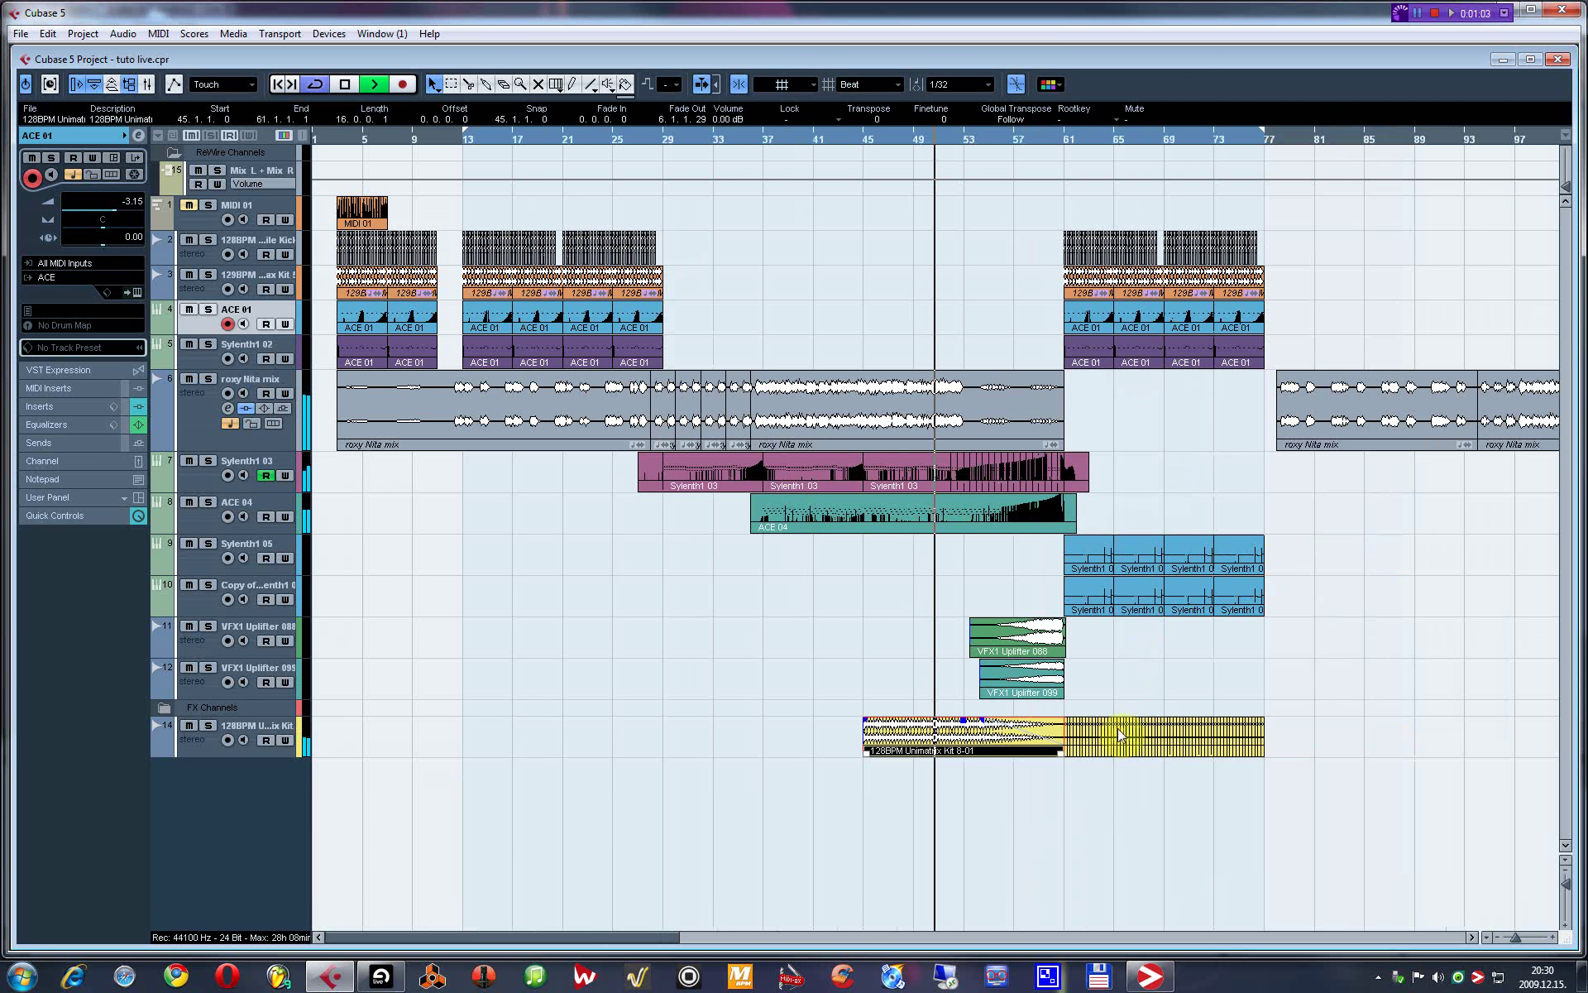
pyautogui.press('h')
pyautogui.press('h')
pyautogui.press('h')
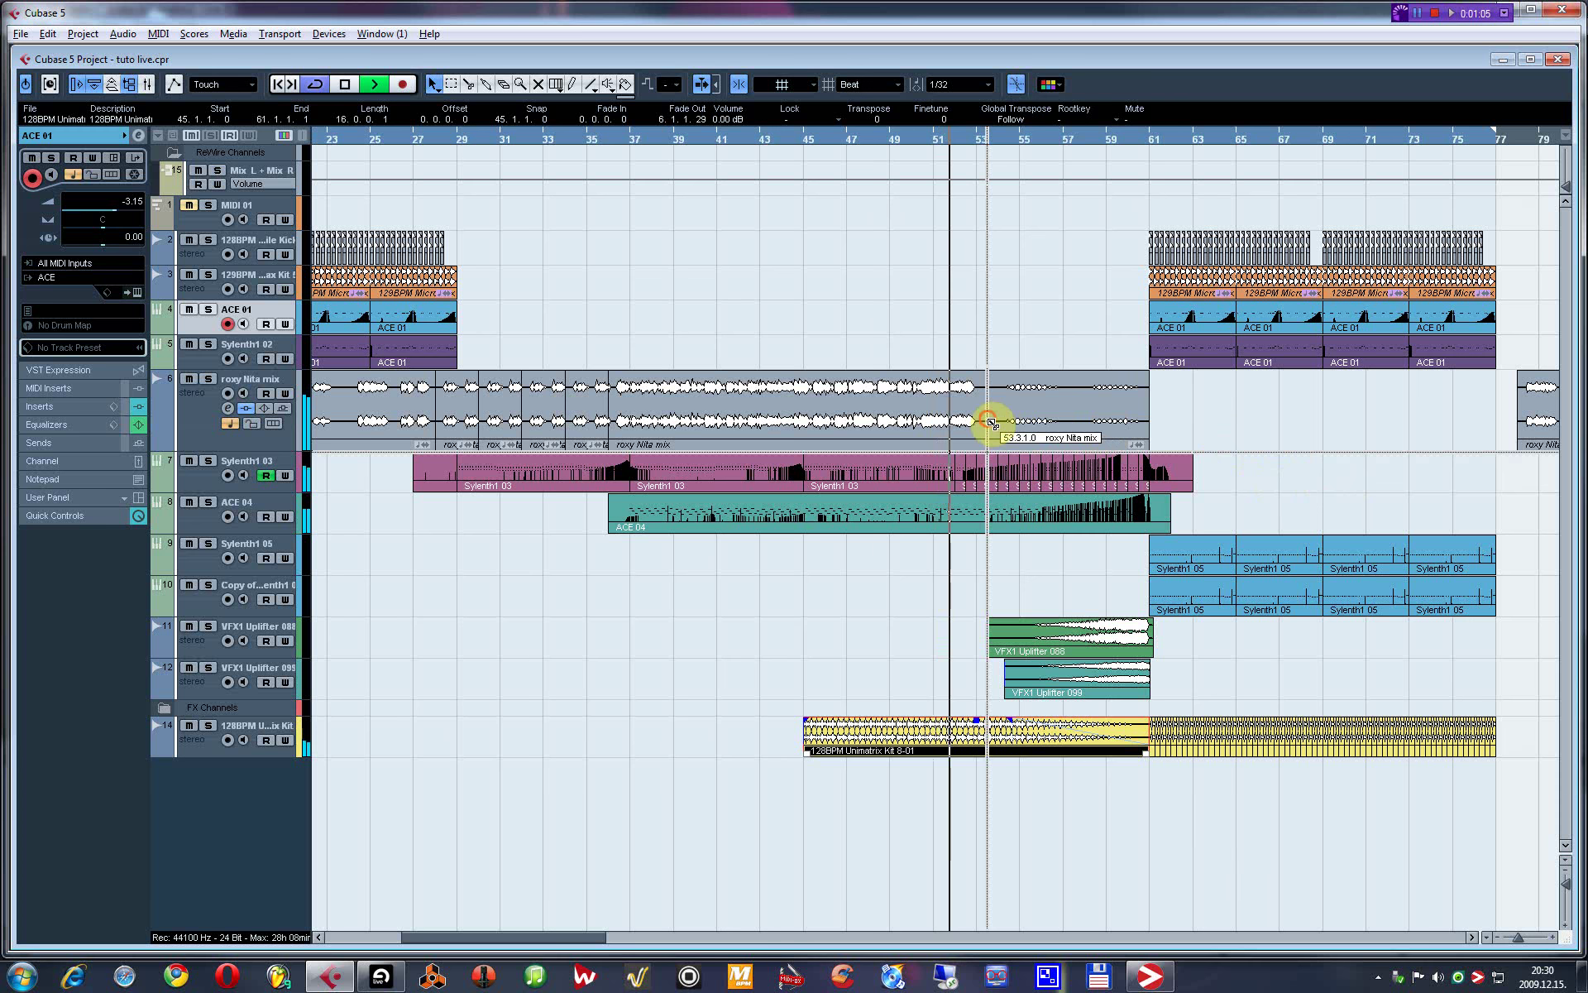
pyautogui.click(1005, 425)
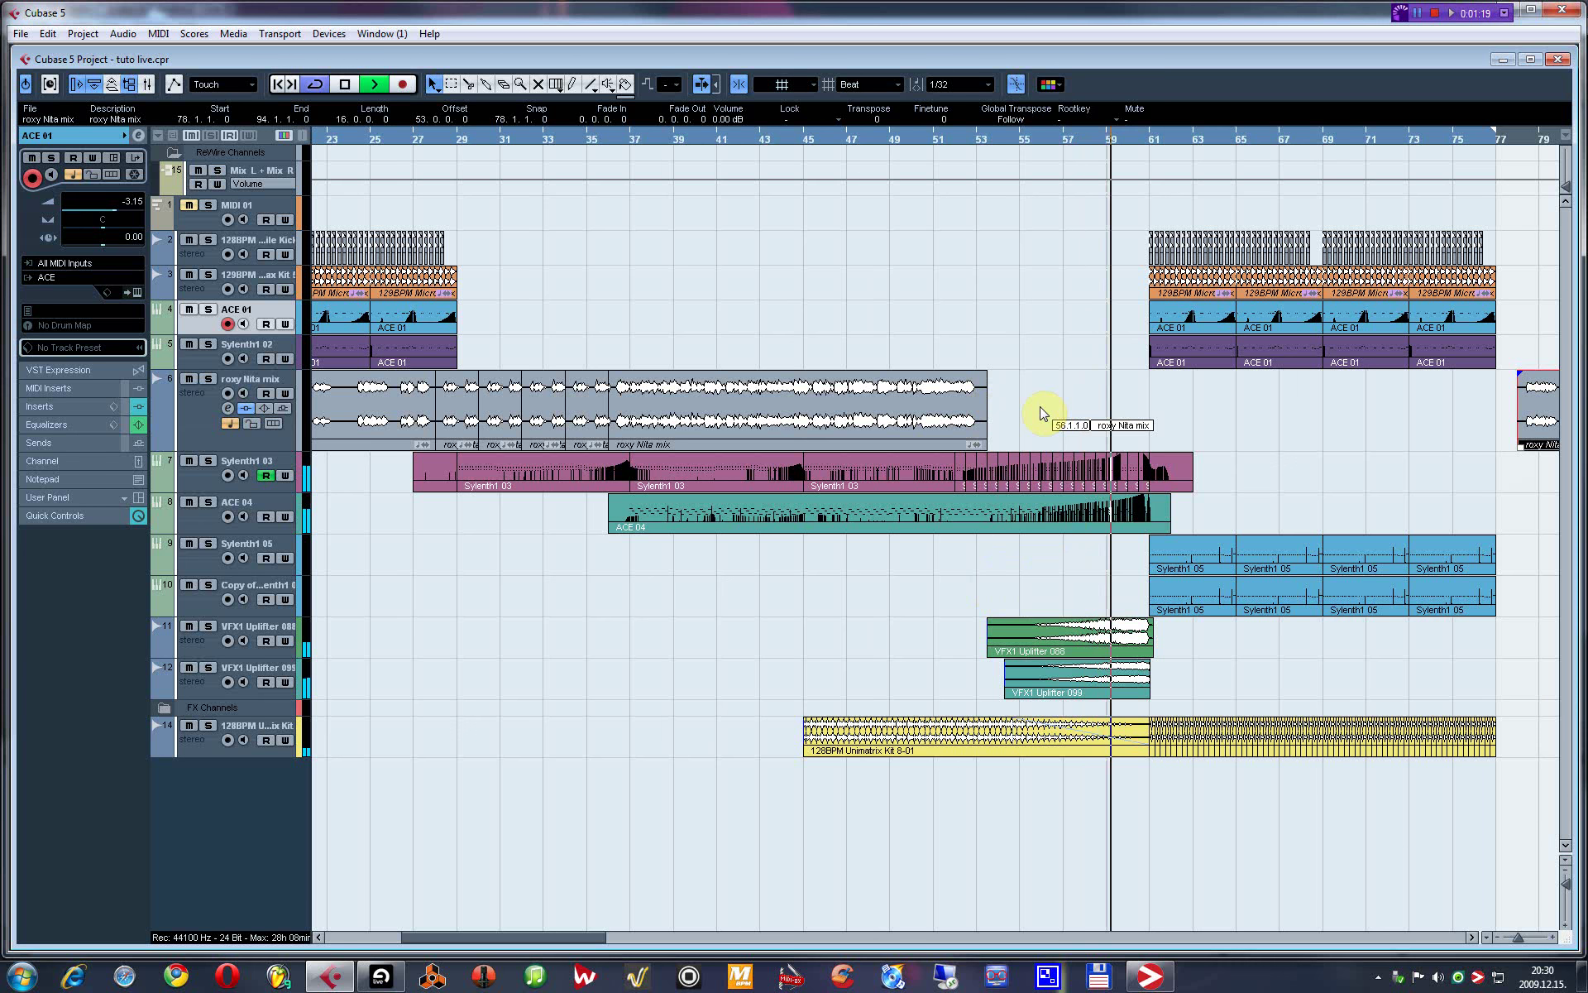
# Record-enable the Sylenth1 05, Copy of Sylenth1 05, Sylenth1 02 and ACE 01 tracks, and stop playback.
pyautogui.press('g')
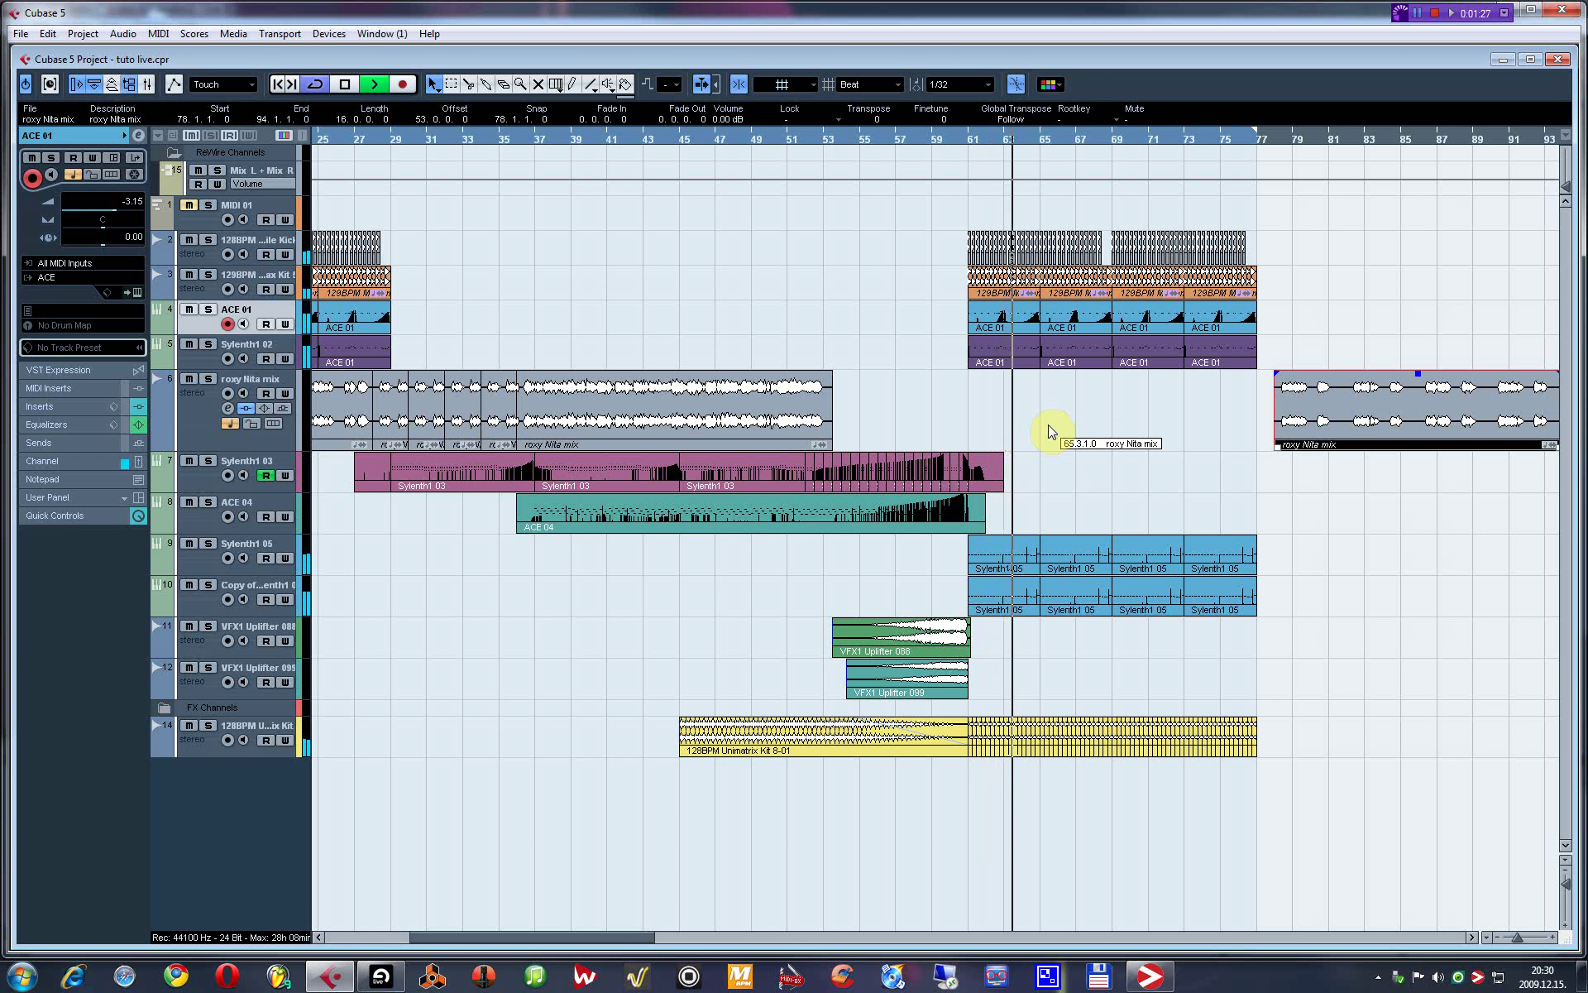
pyautogui.click(207, 561)
pyautogui.click(229, 599)
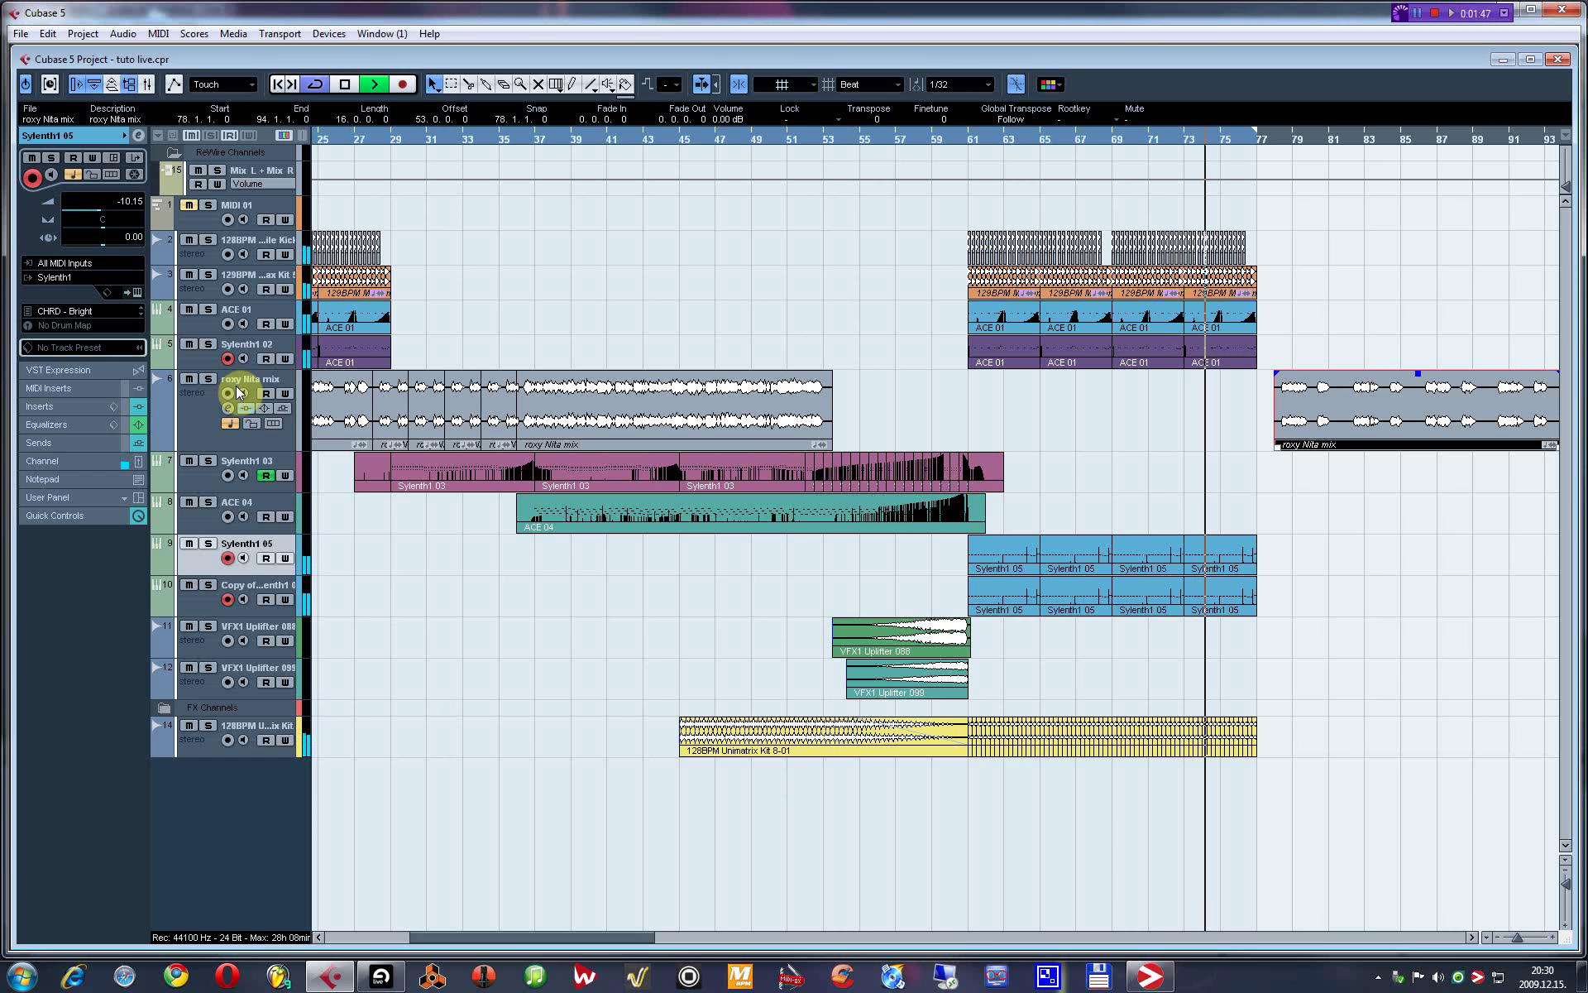
pyautogui.click(227, 323)
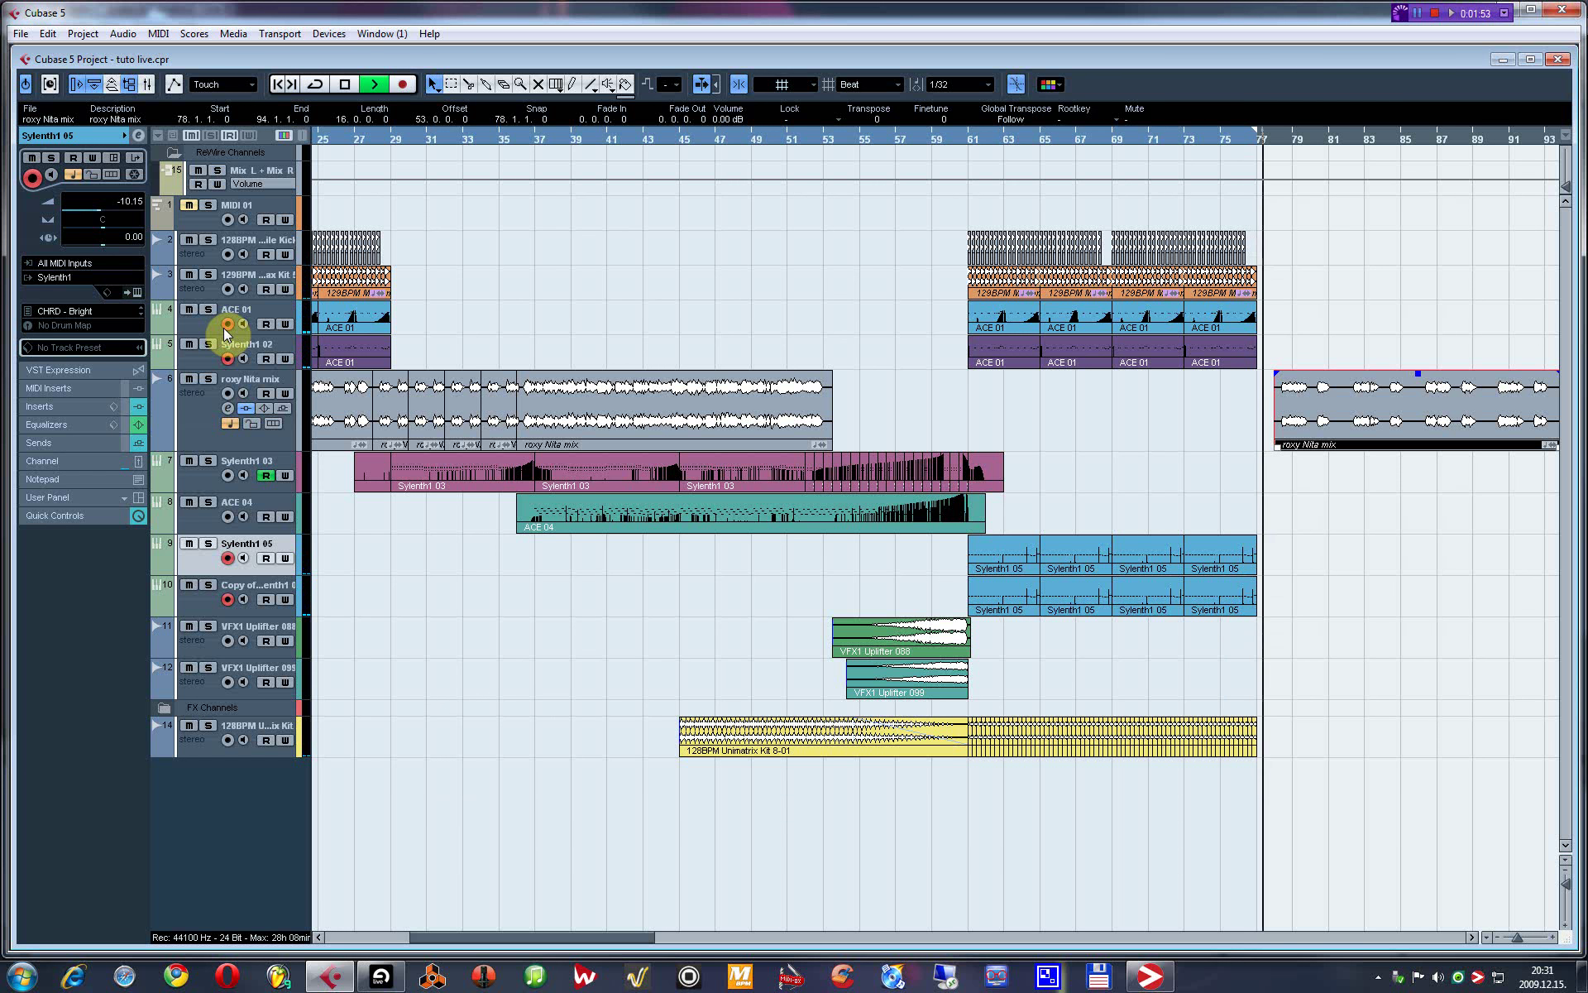
pyautogui.press('space')
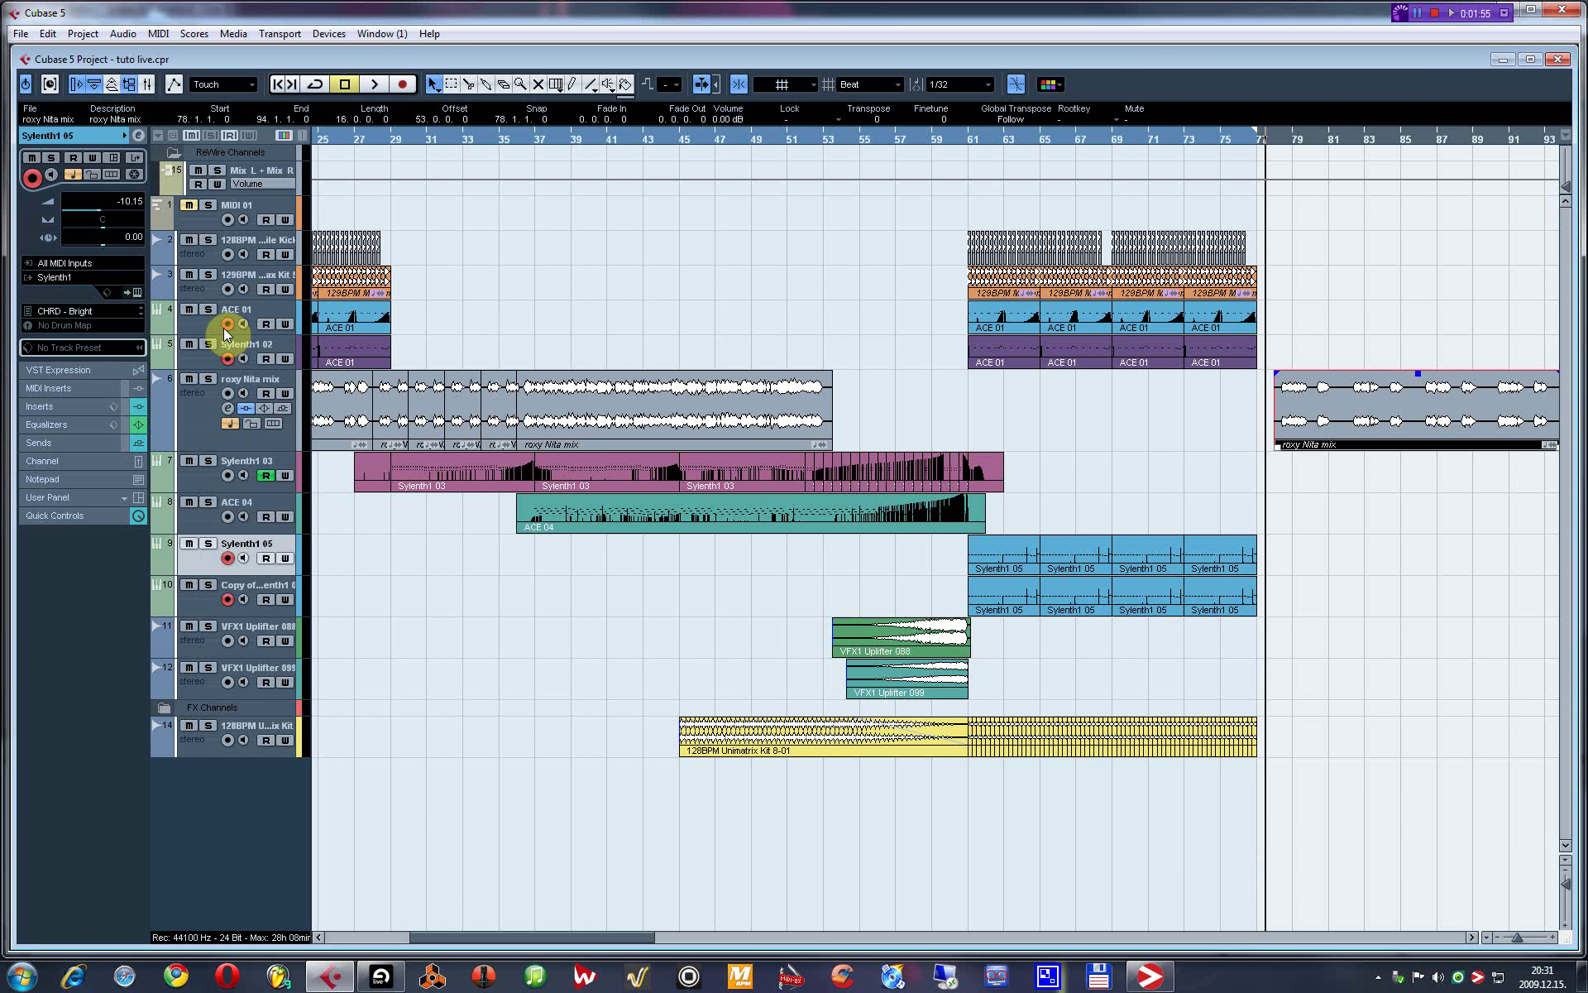
# Deselect all events and place the project cursor at about bar 24.
pyautogui.click(656, 588)
pyautogui.scroll(-2, 657, 591)
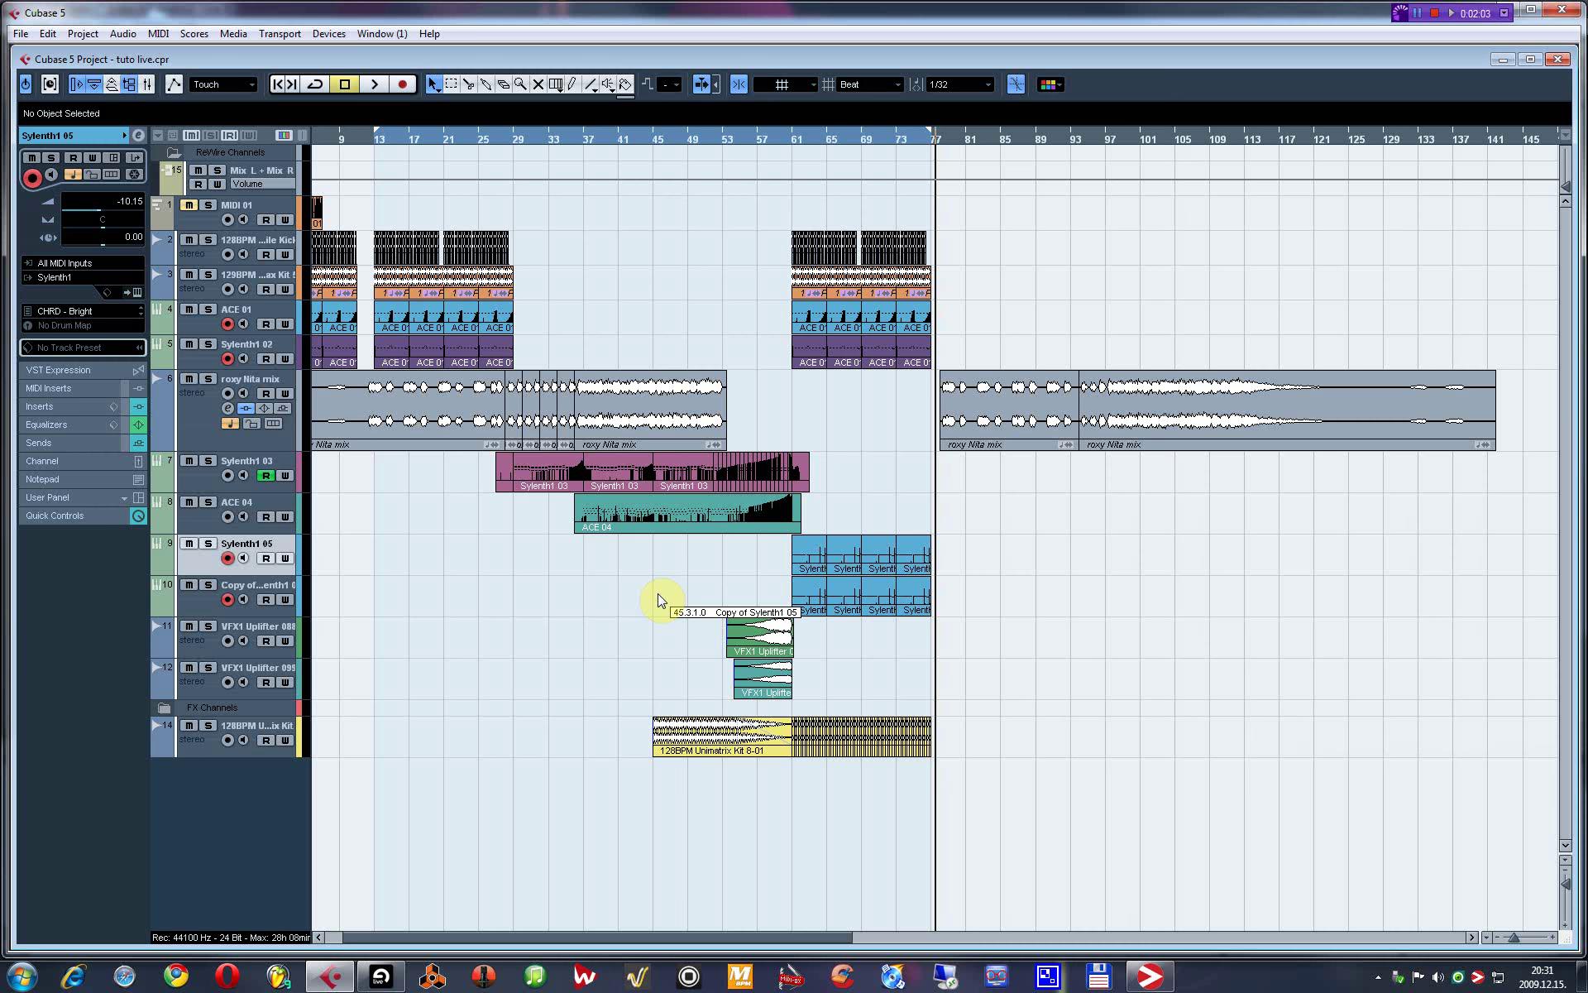
pyautogui.moveTo(474, 134); pyautogui.dragTo(625, 510)
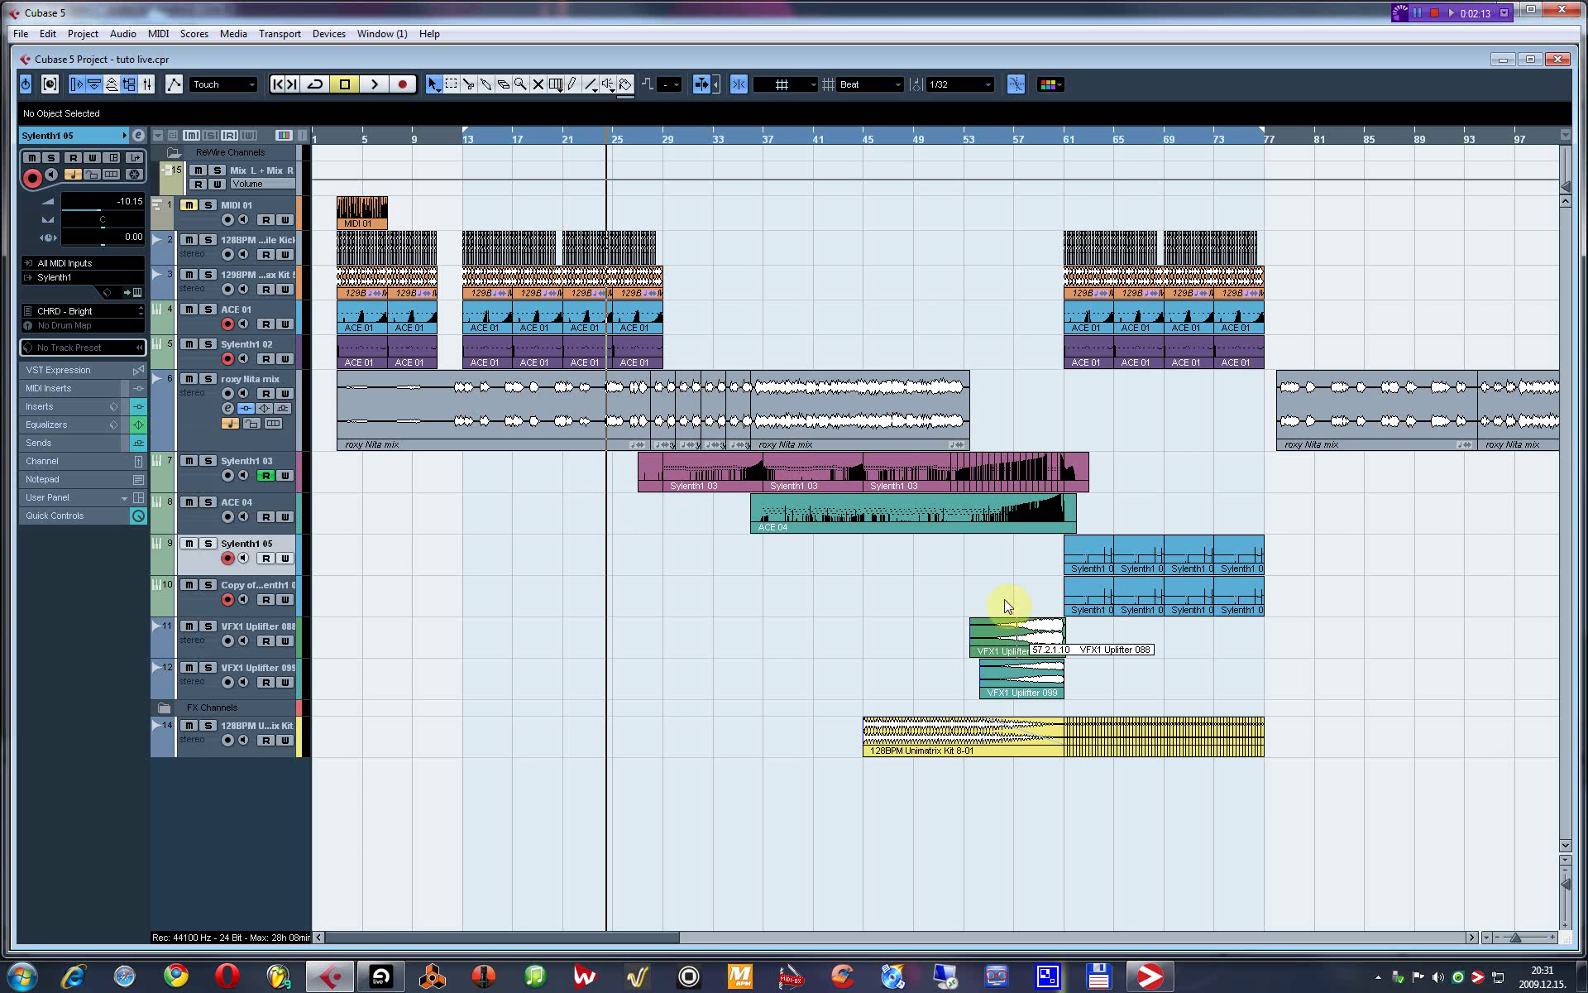
# Set the snap grid to Bar and draw empty parts from bar 49 ahead of the VFX1 Uplifter clips on tracks 11 and 12.
pyautogui.moveTo(1001, 601); pyautogui.dragTo(1158, 702)
pyautogui.click(866, 606)
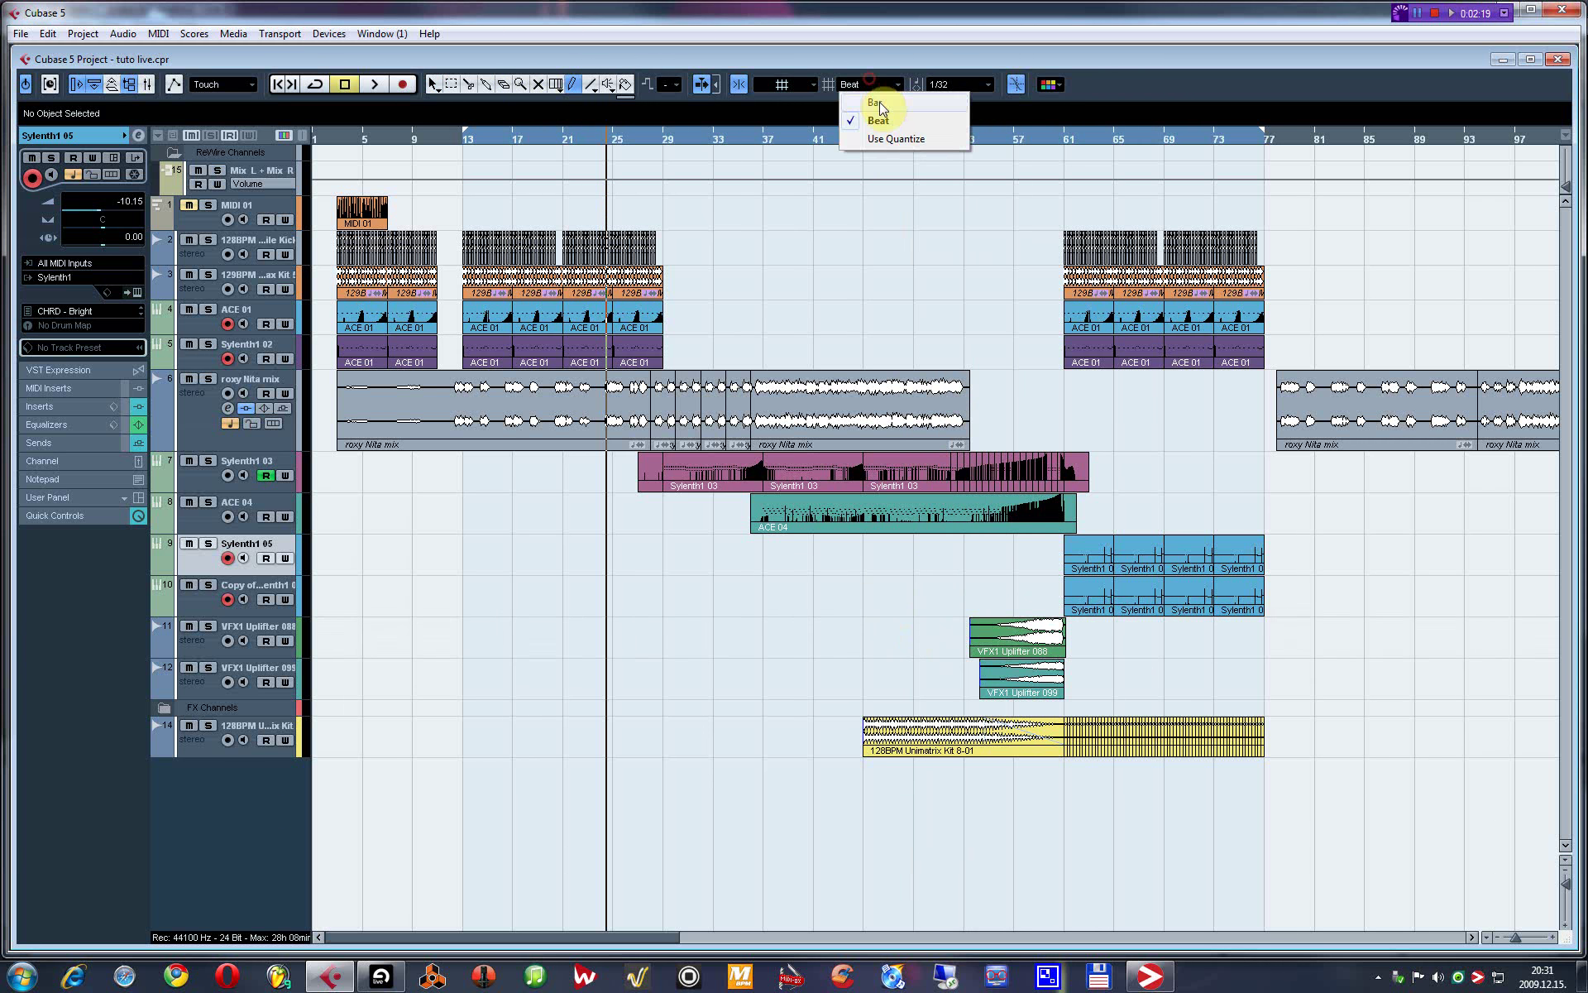
pyautogui.click(876, 102)
pyautogui.moveTo(914, 636)
pyautogui.mouseDown()
pyautogui.moveTo(952, 636)
pyautogui.moveTo(876, 635)
pyautogui.mouseUp()
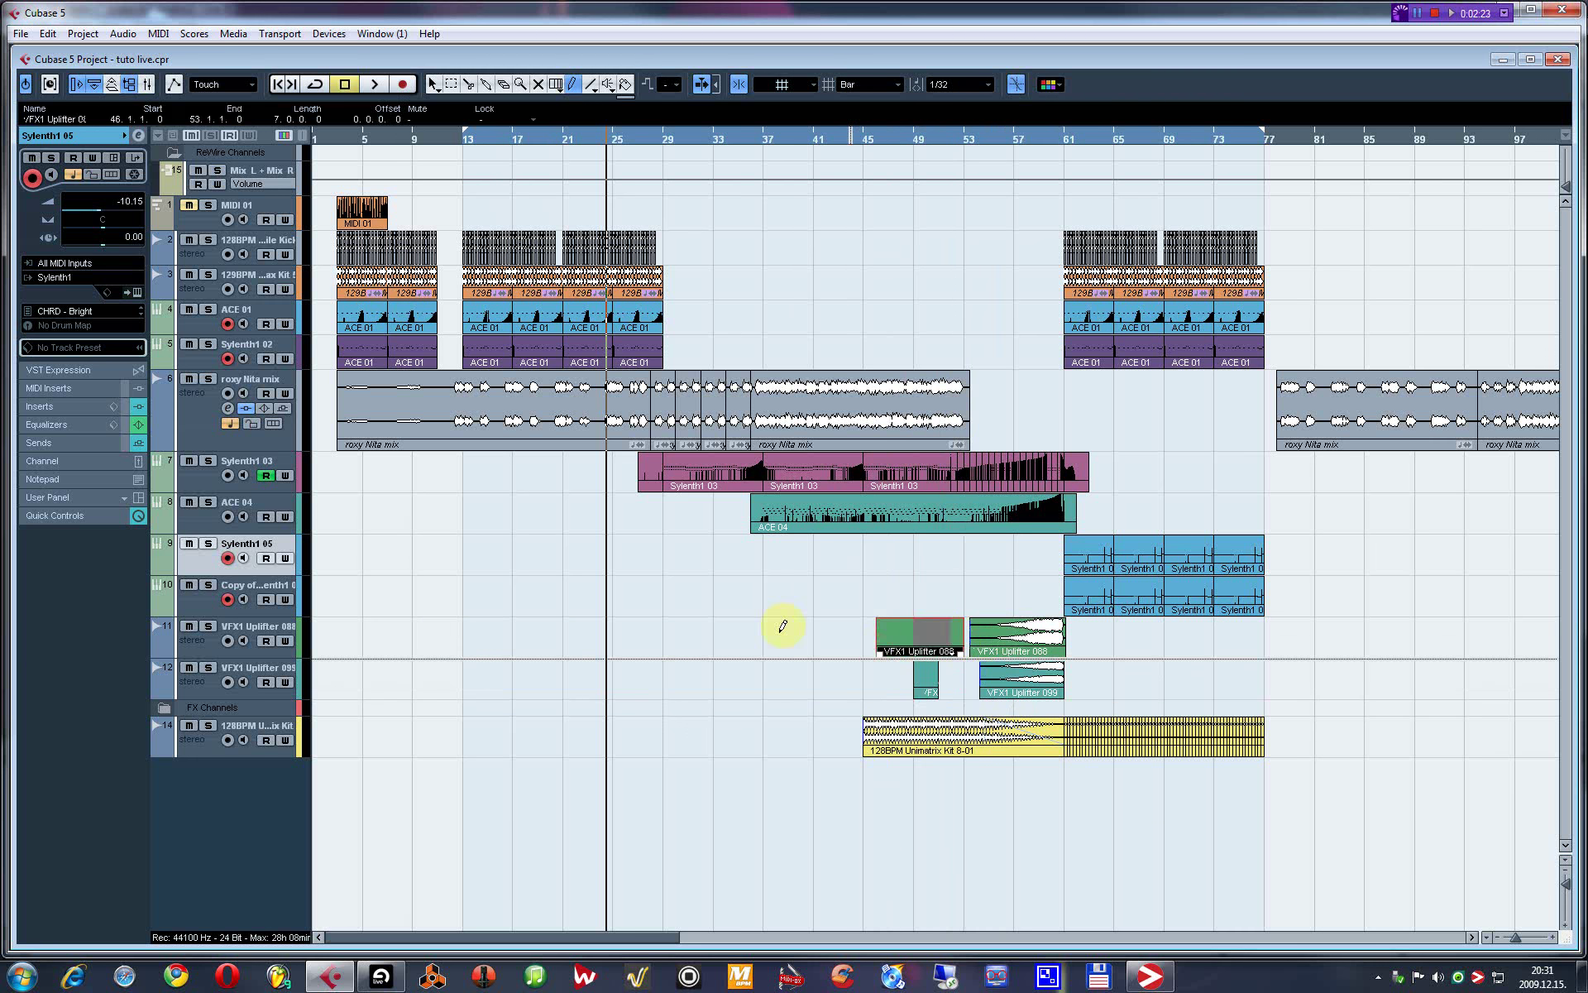
pyautogui.hotkey('ctrl', 'z')
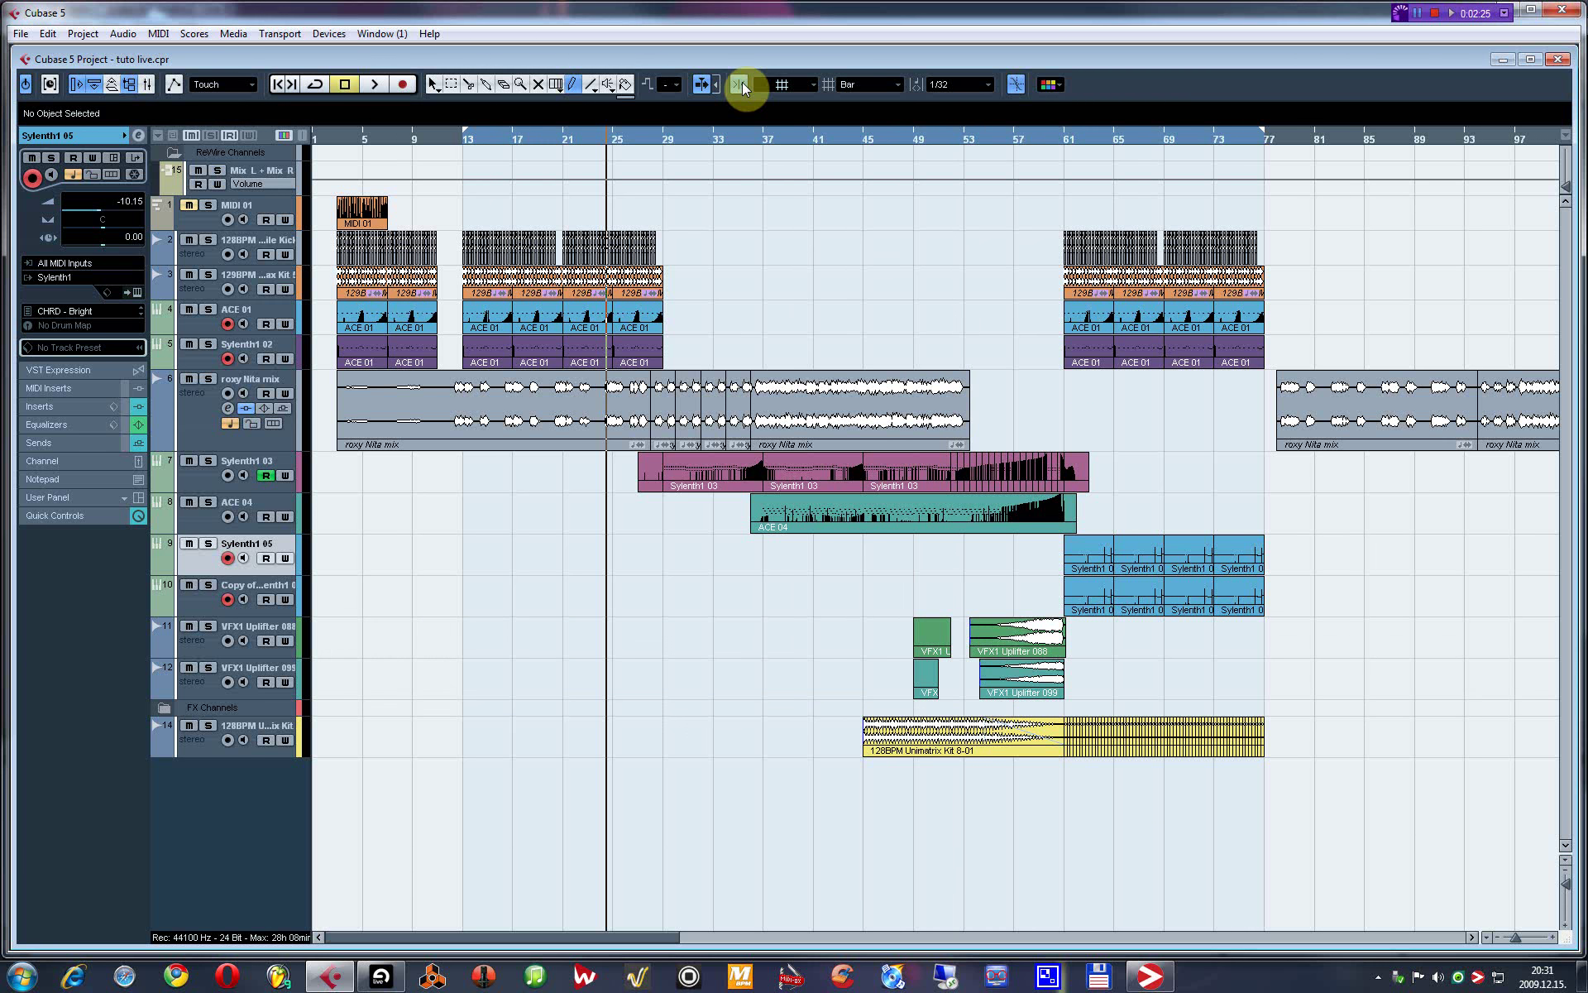
# Select the empty parts together with both VFX1 Uplifter clips and bounce each track's pair into one clip.
pyautogui.click(742, 81)
pyautogui.rightClick(826, 256)
pyautogui.click(1010, 826)
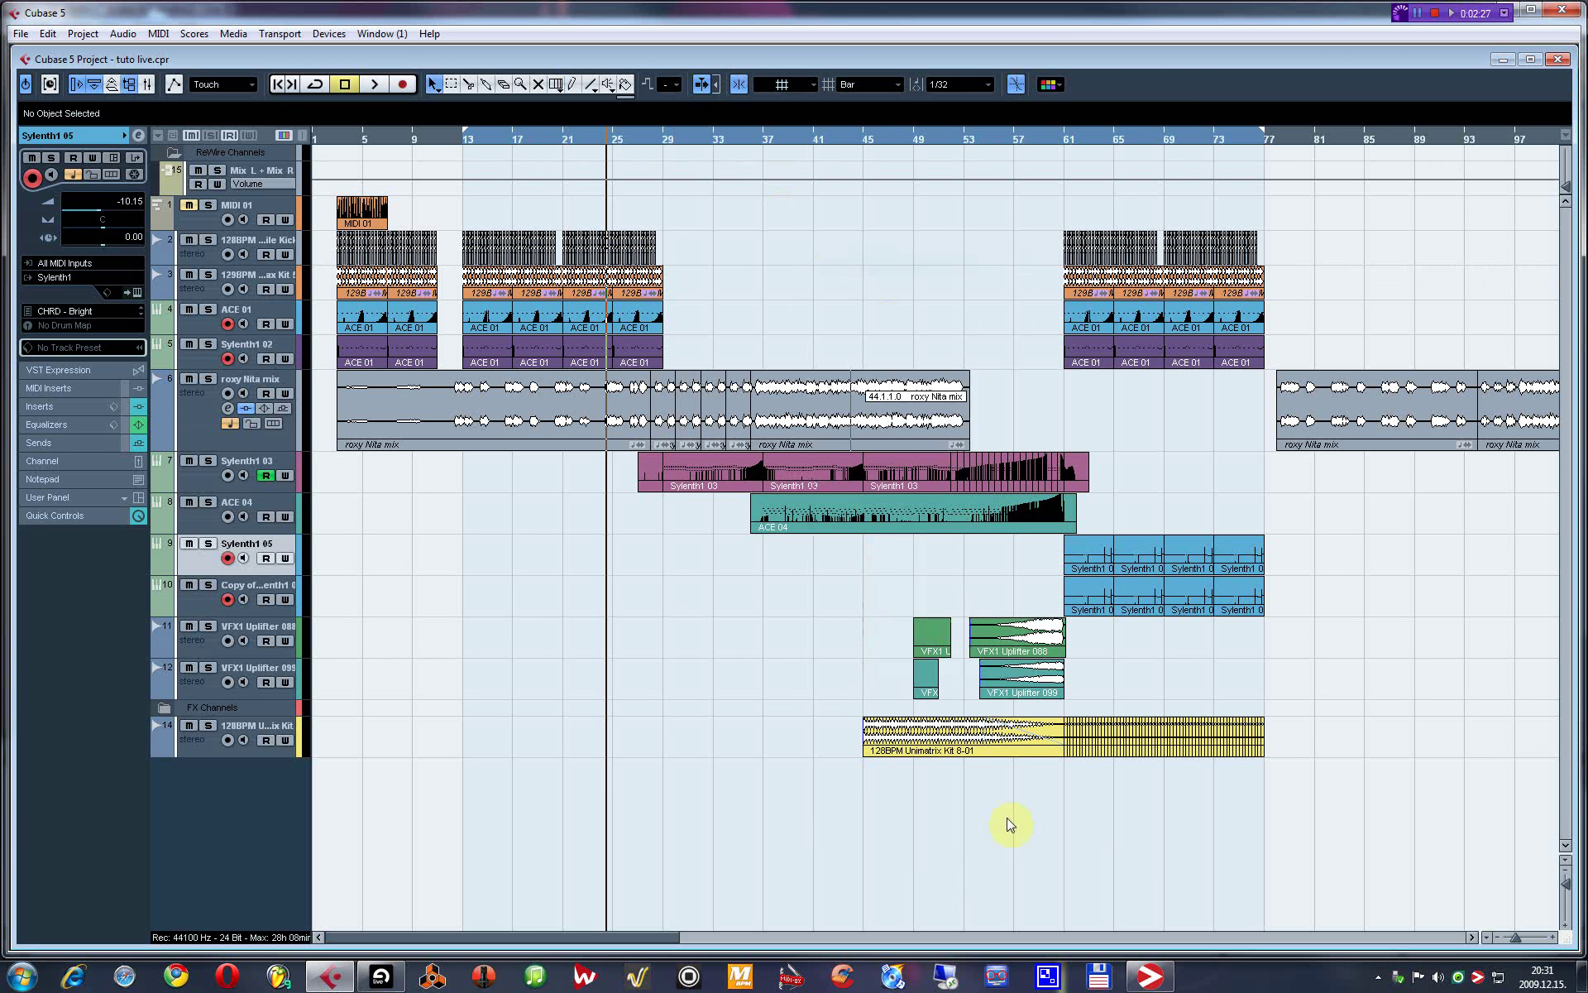
pyautogui.click(879, 637)
pyautogui.moveTo(879, 637); pyautogui.dragTo(1054, 686)
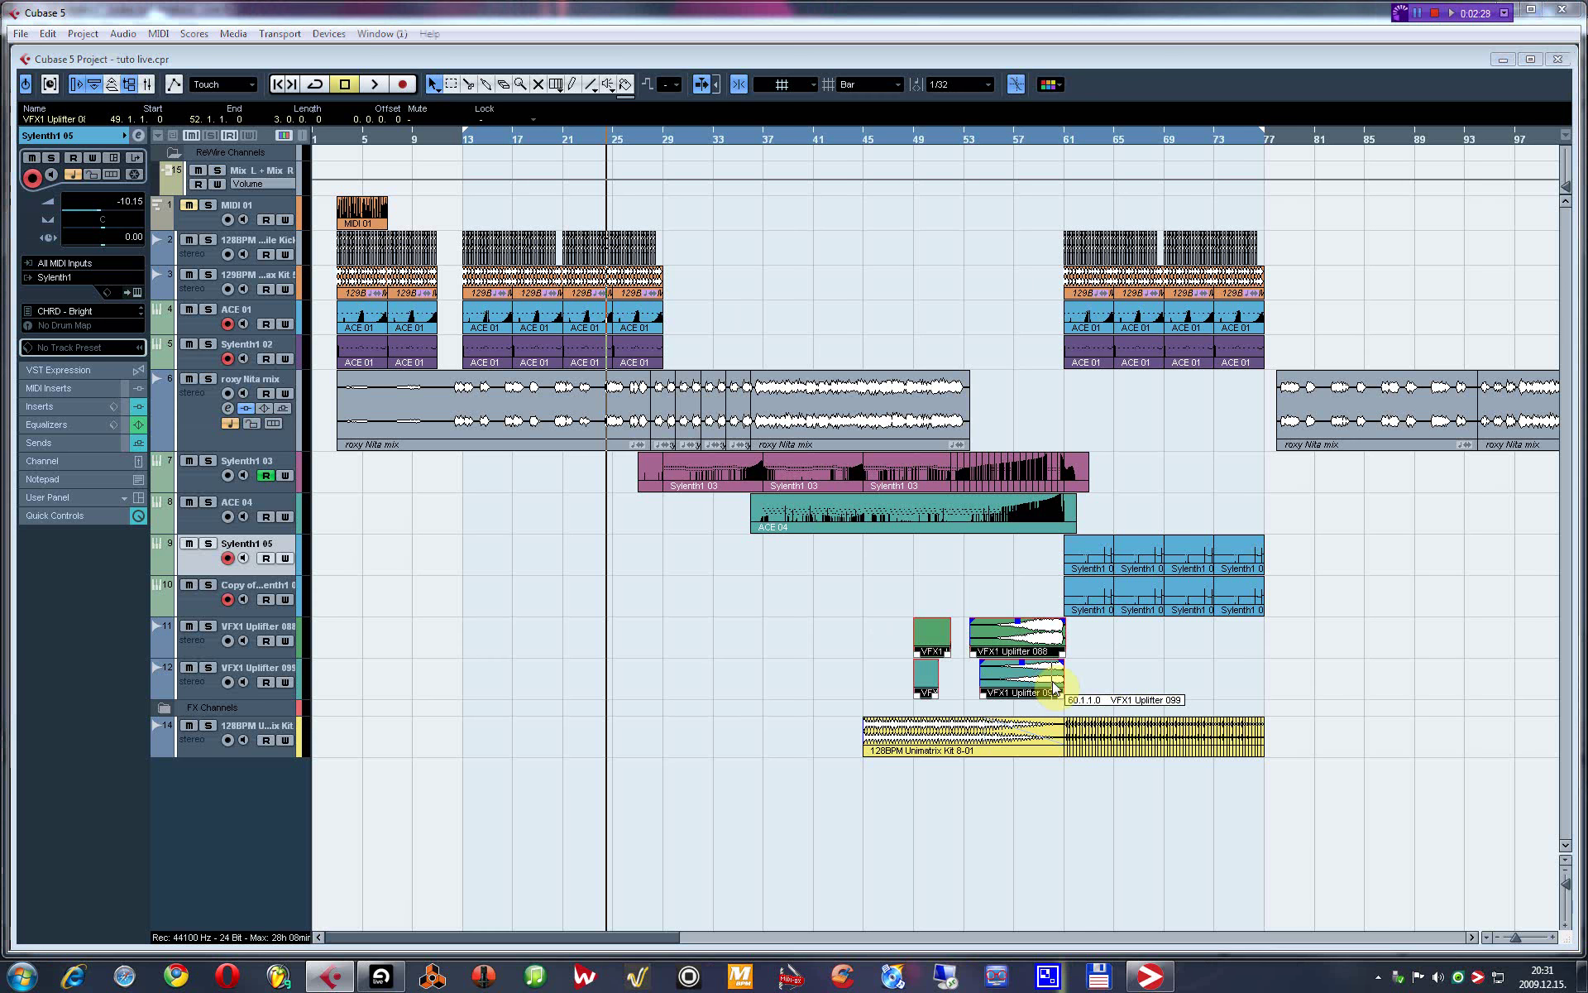
pyautogui.hotkey('ctrl', 'b')
pyautogui.click(755, 543)
# Copy both bounced uplifter clips to bar 17 so that they lead up to bar 29.
pyautogui.click(947, 641)
pyautogui.moveTo(947, 641); pyautogui.dragTo(622, 649)
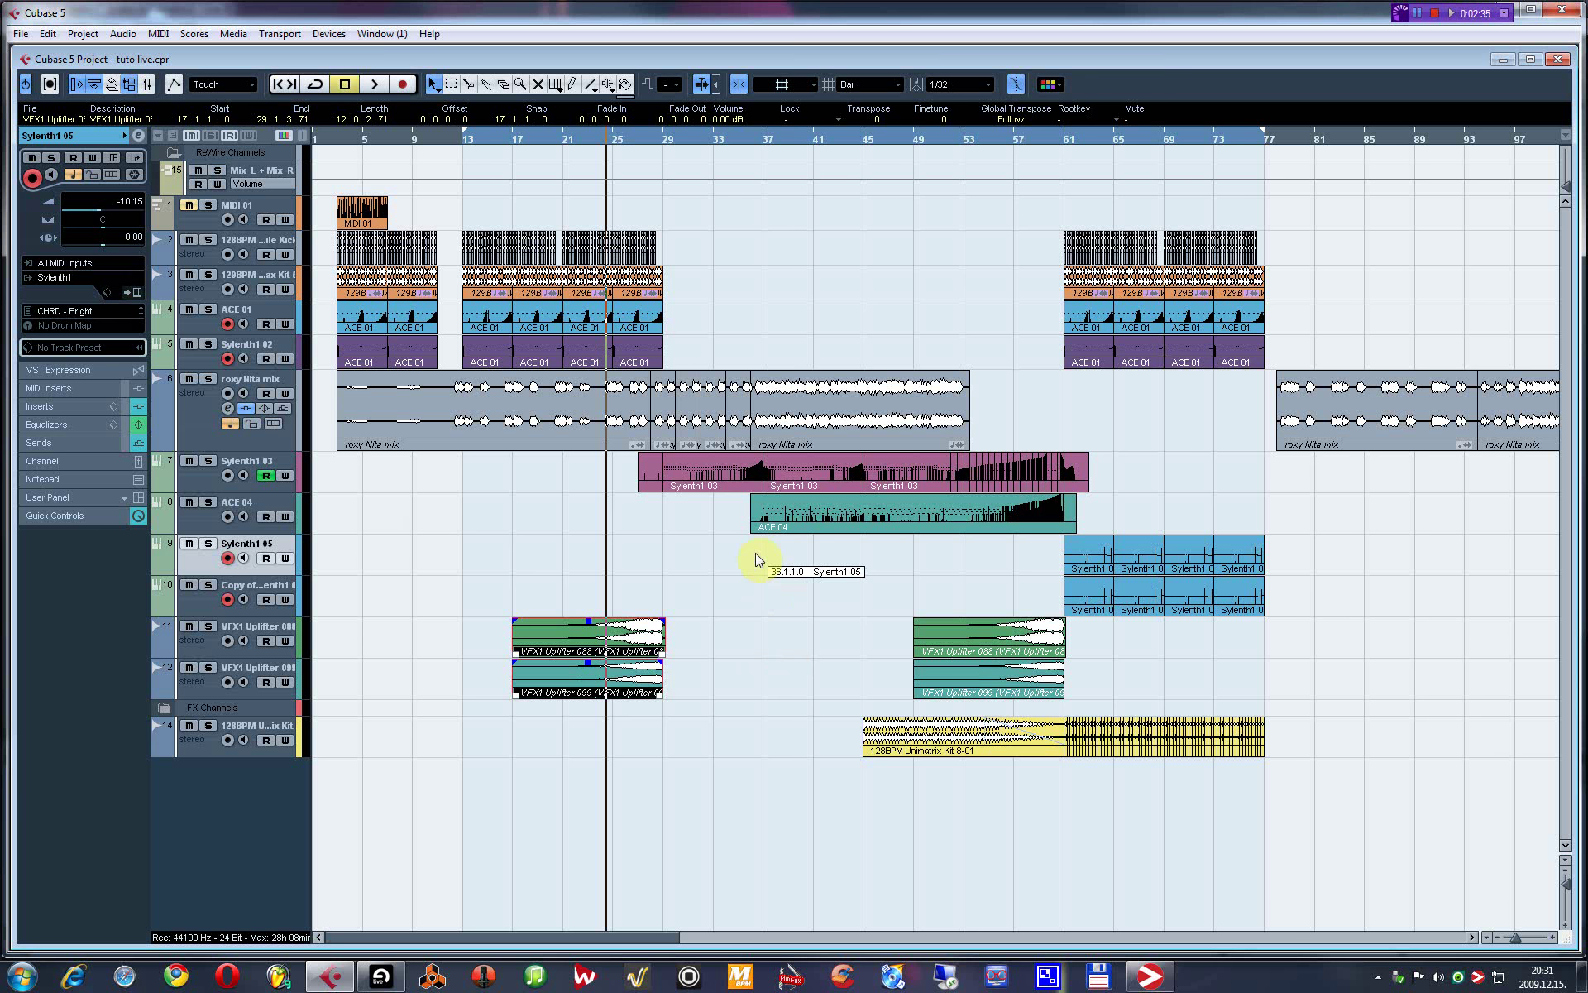
pyautogui.click(749, 629)
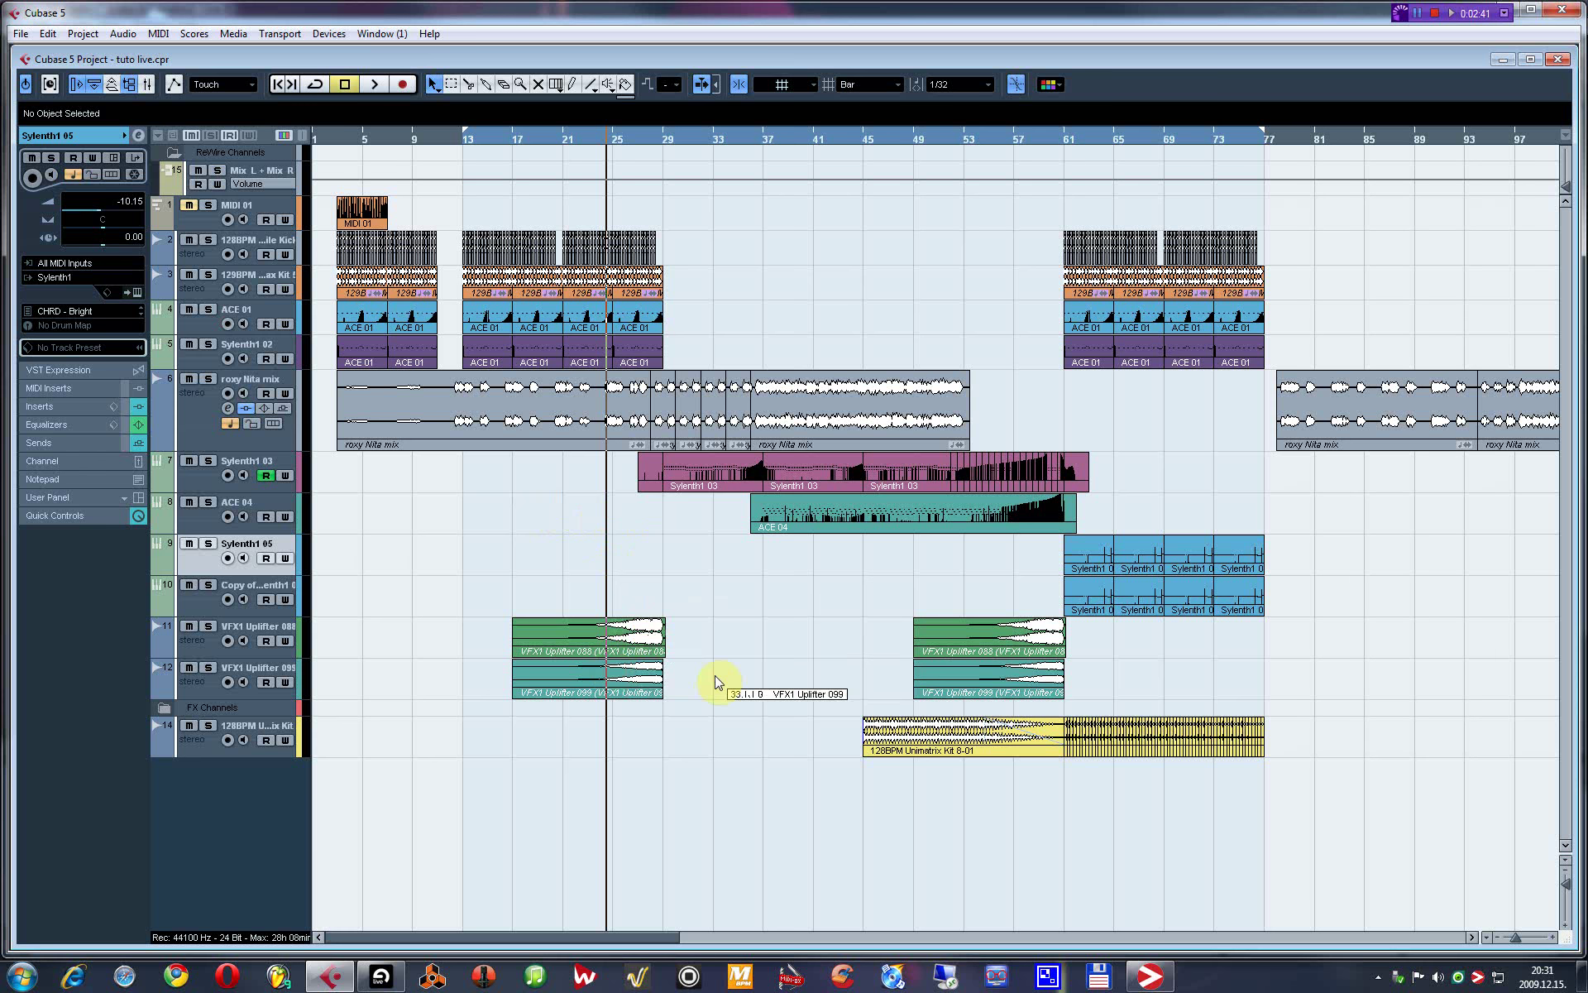
# Open MediaBay and browse to the 6 VFX Noizes folder inside Vengeance Effects Vol 1.
pyautogui.press('F5')
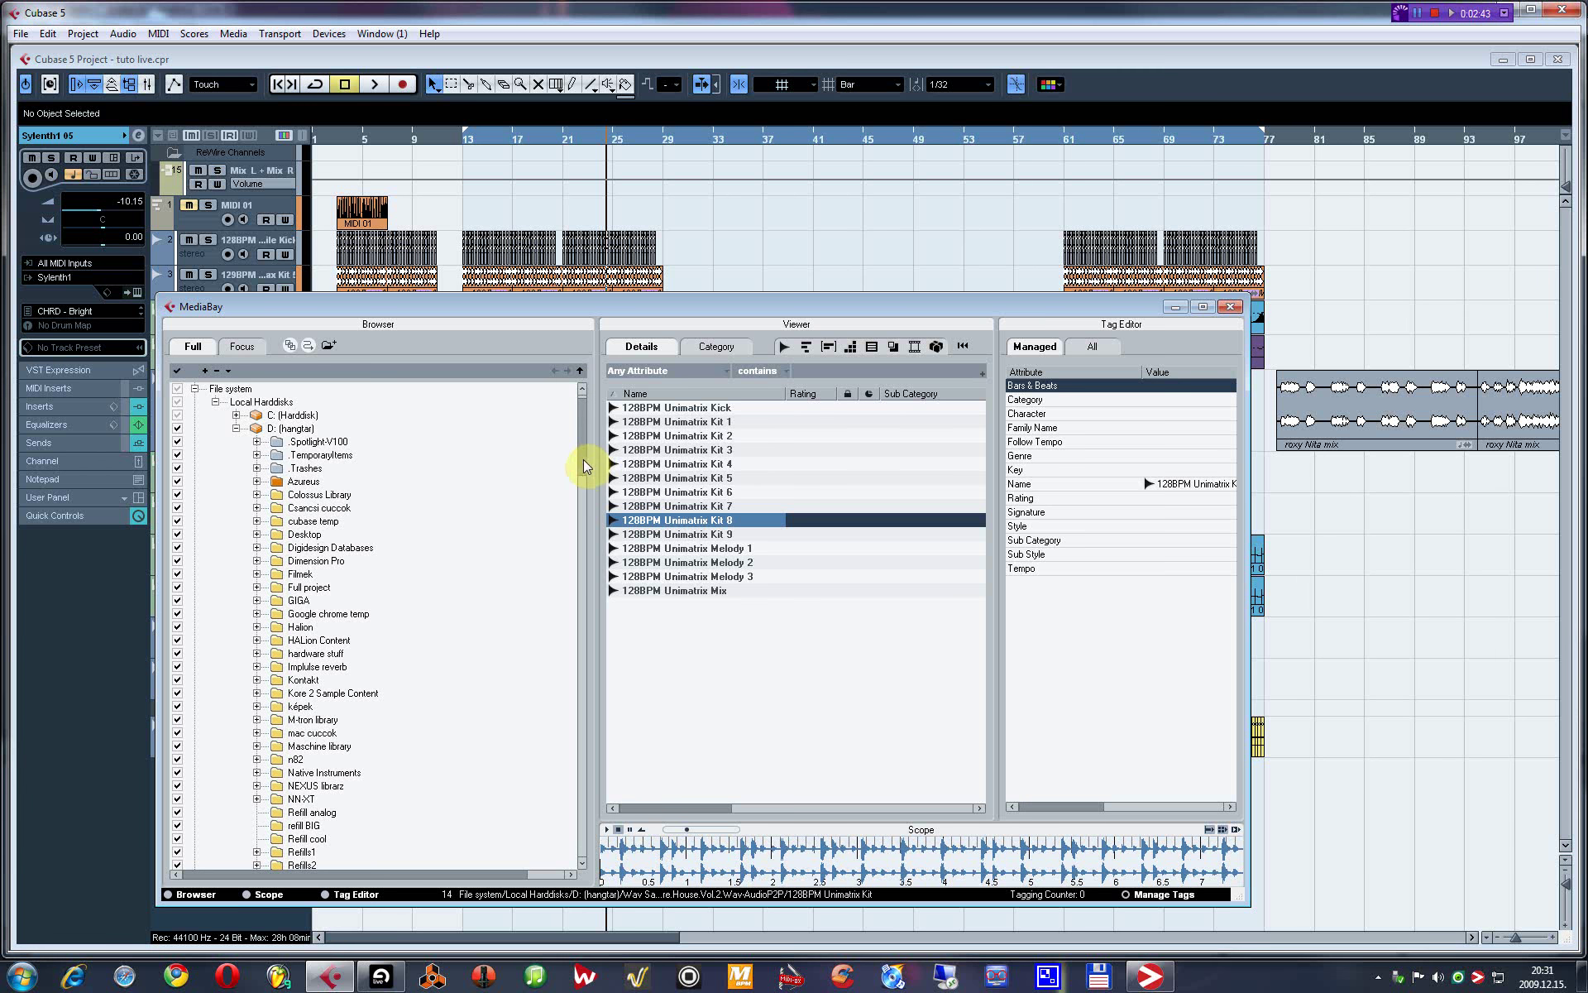
pyautogui.moveTo(583, 459); pyautogui.dragTo(589, 739)
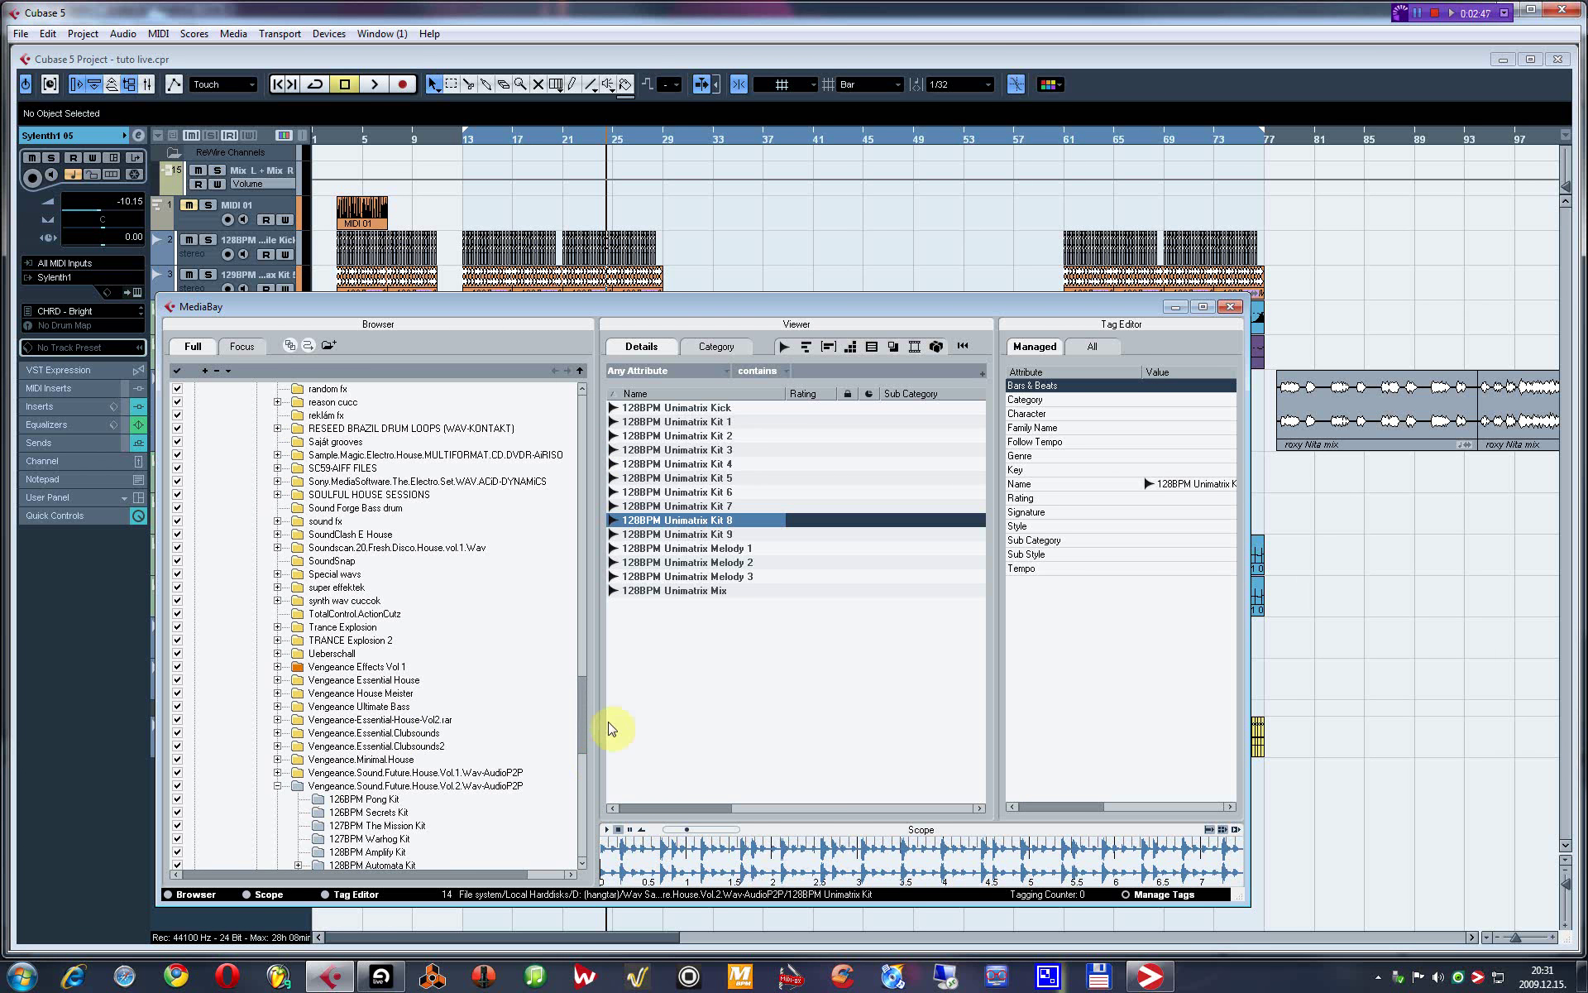
pyautogui.moveTo(584, 721); pyautogui.dragTo(585, 732)
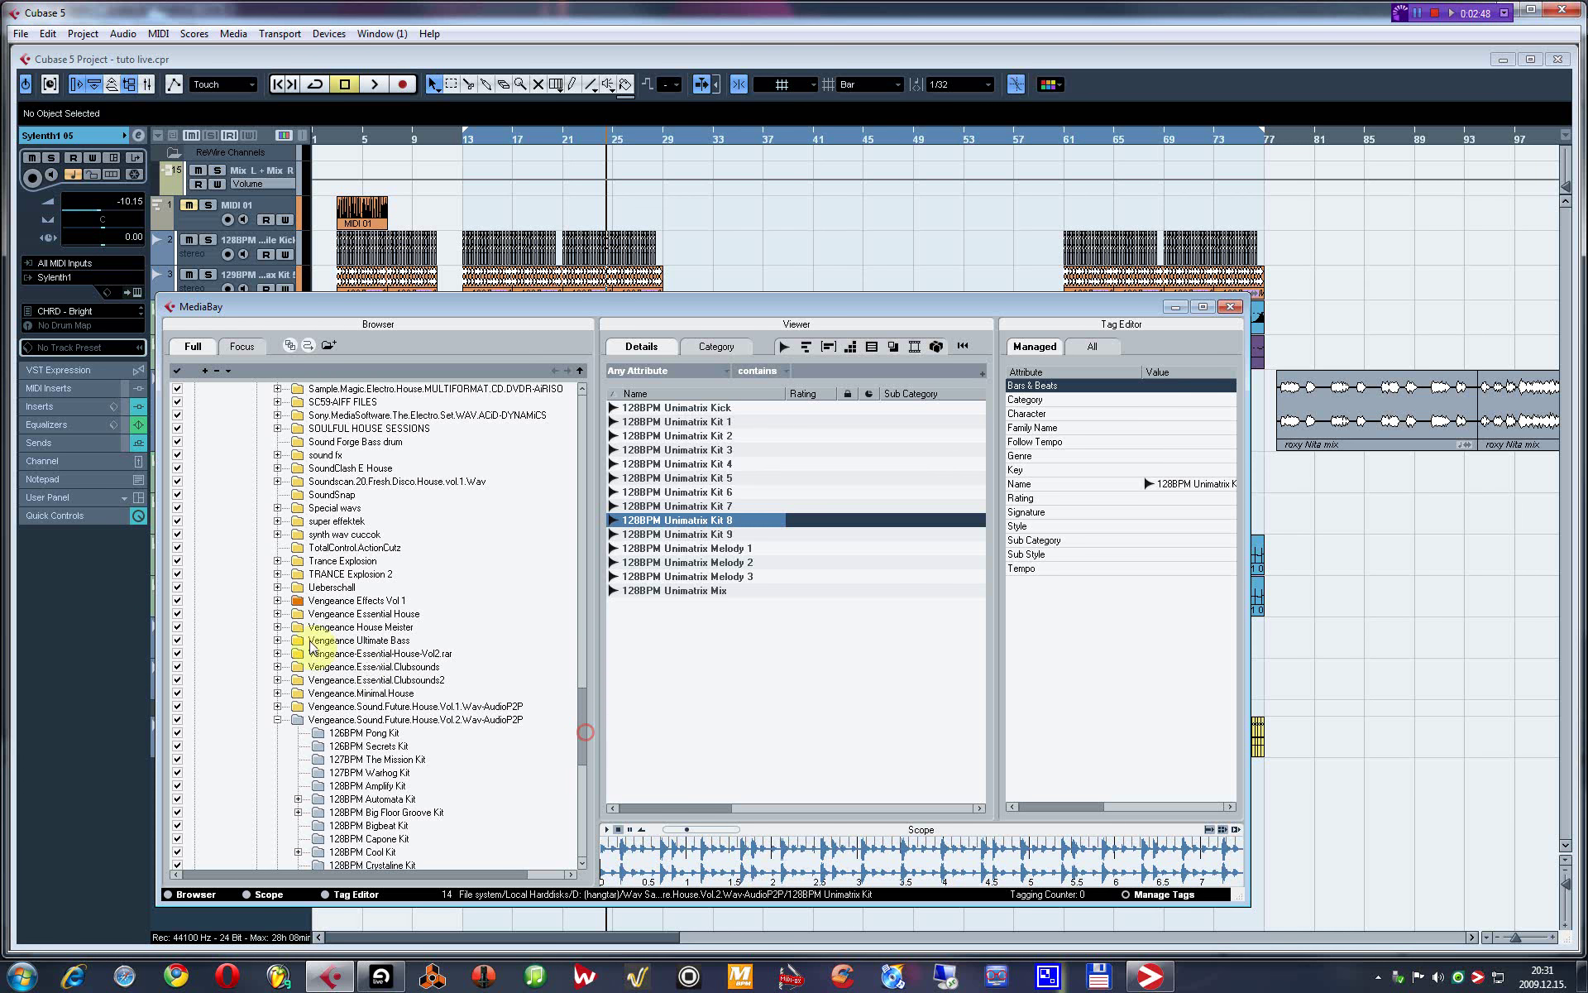
pyautogui.click(347, 603)
pyautogui.click(277, 600)
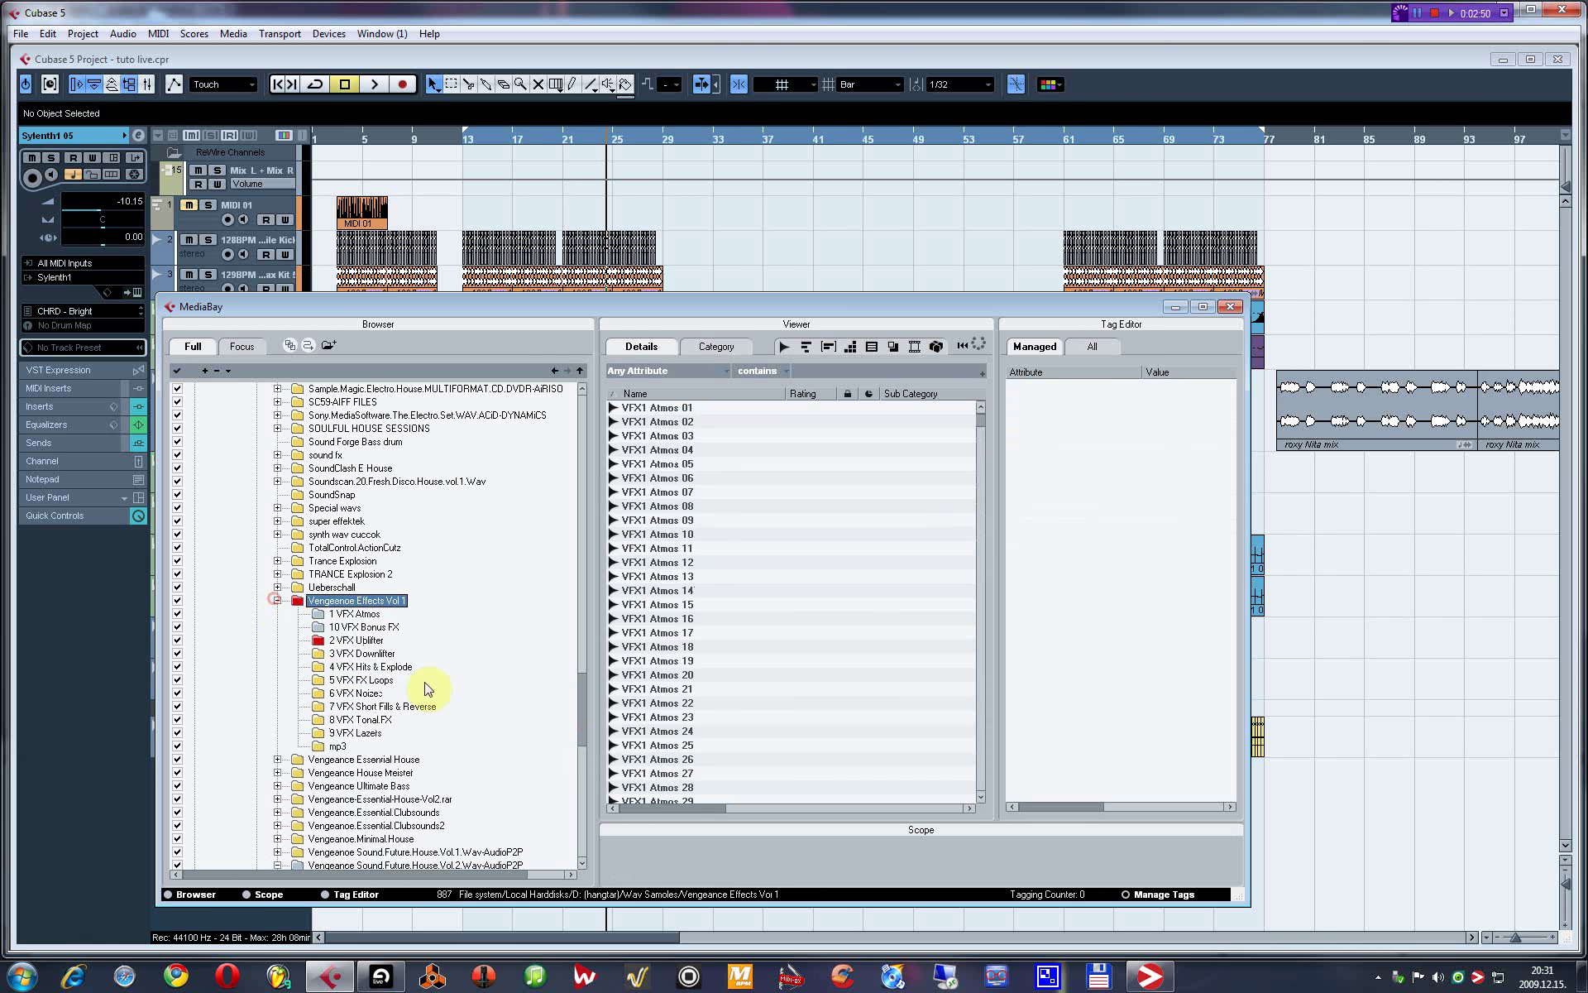
pyautogui.click(368, 653)
pyautogui.click(362, 693)
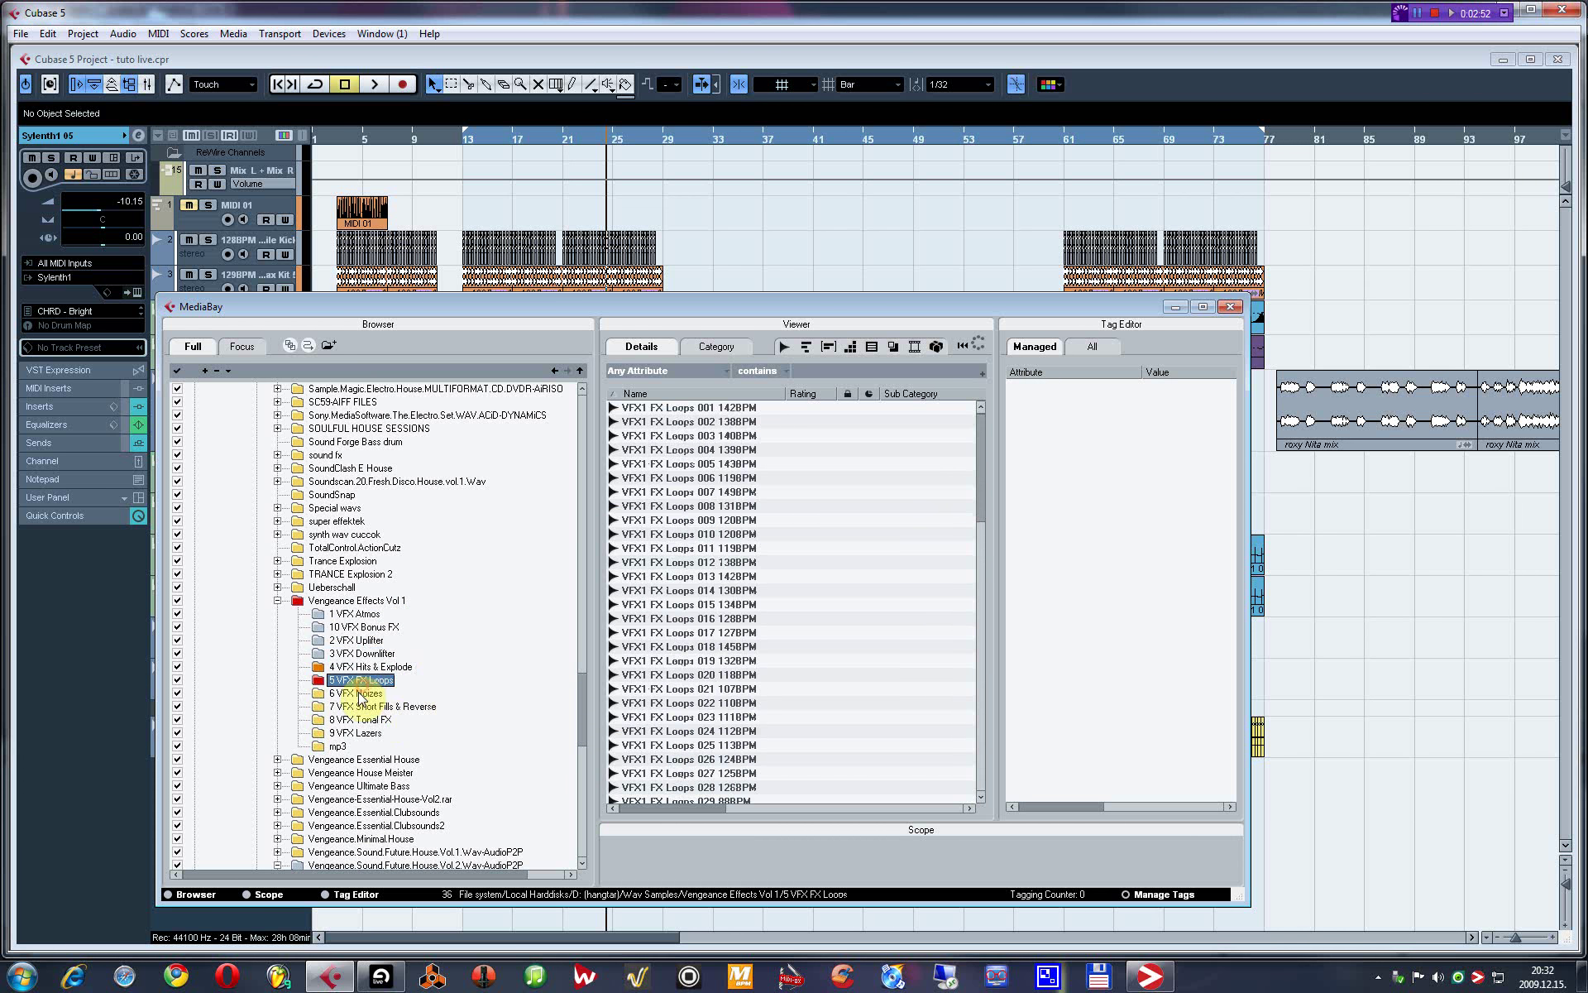
# Audition the noise samples one by one from VFX1 Noizes 03 to VFX1 Noizes 13.
pyautogui.click(666, 436)
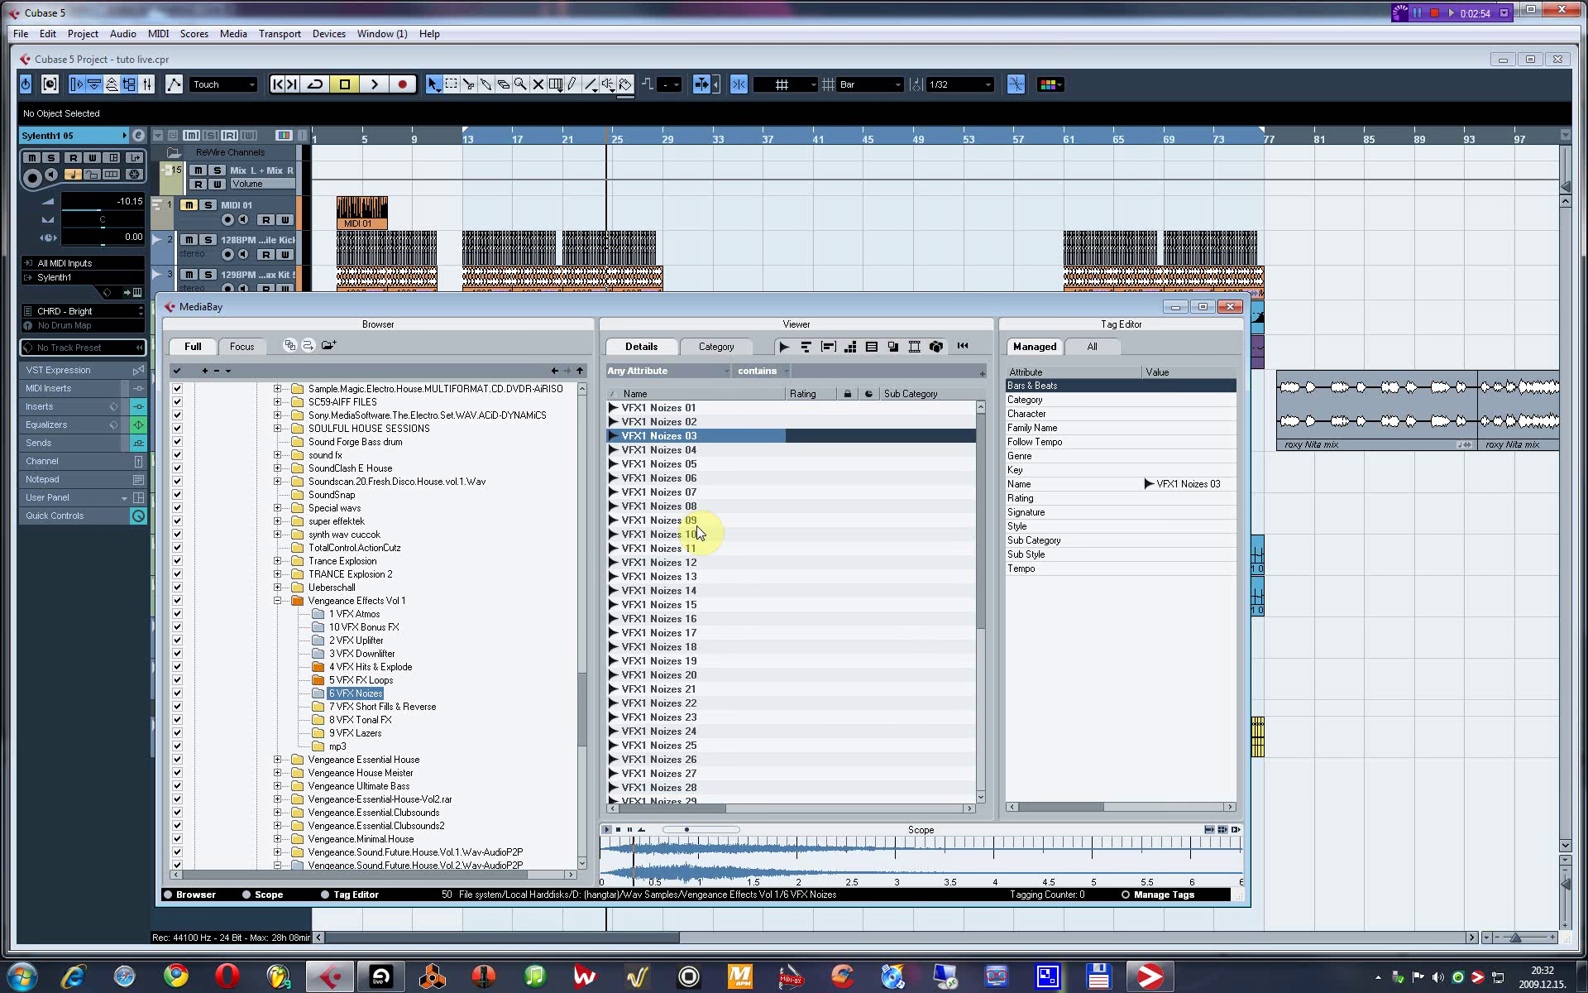
pyautogui.press('Down')
pyautogui.press('Down')
pyautogui.press('Down')
pyautogui.press('Down')
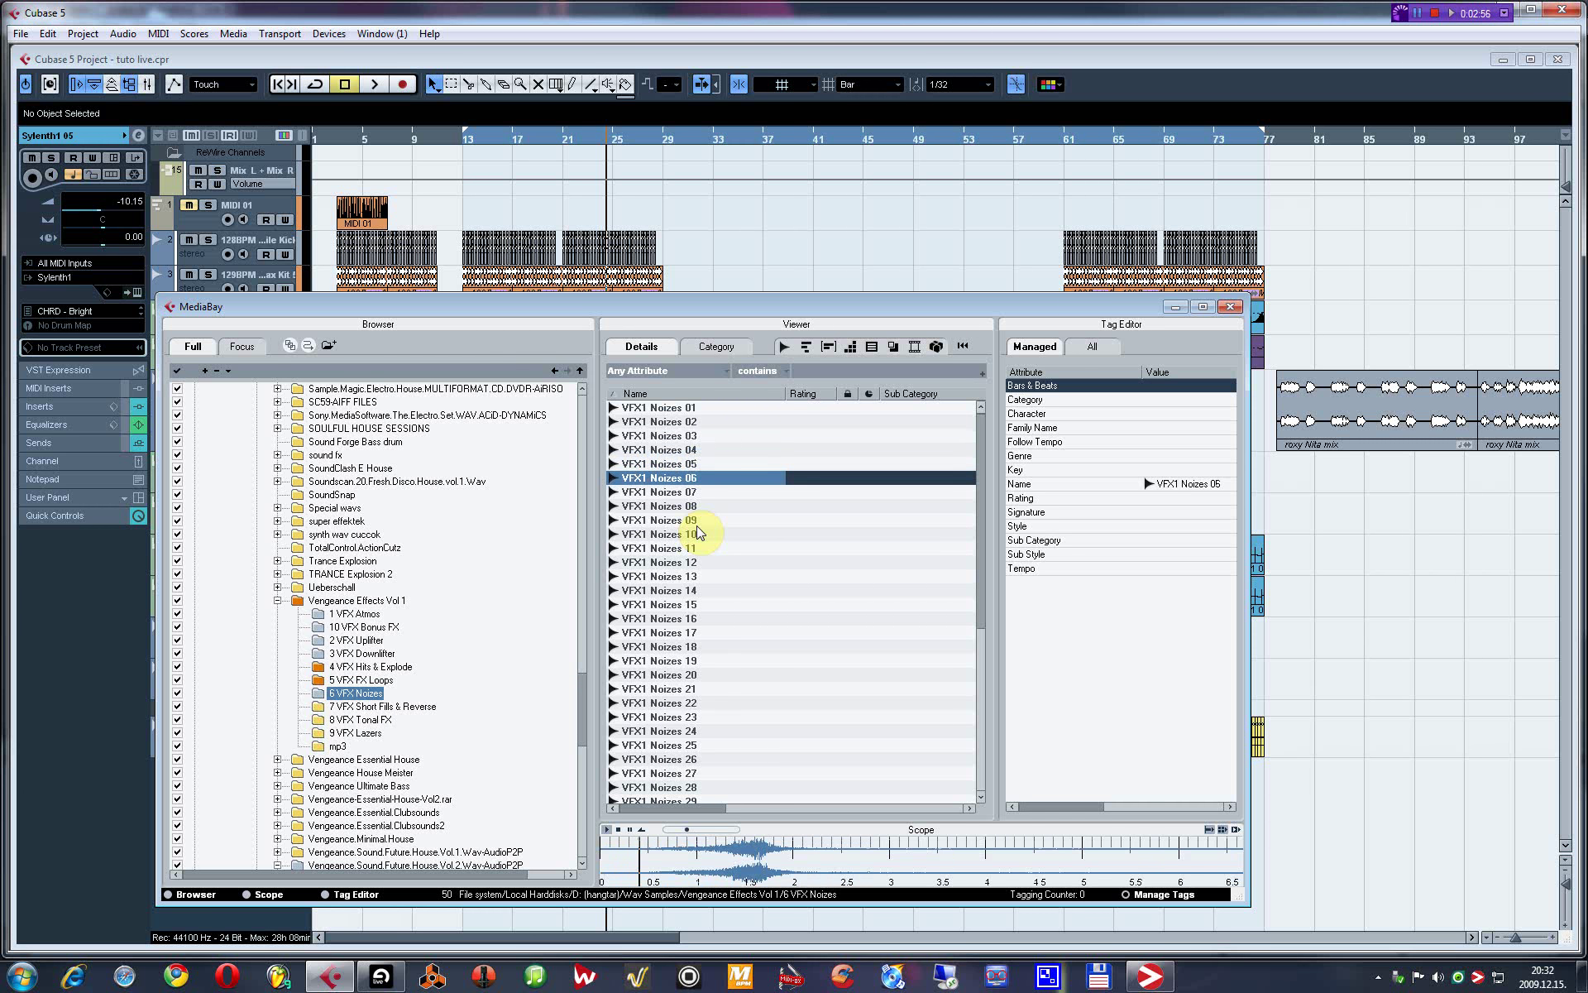
pyautogui.press('Down')
pyautogui.press('Down')
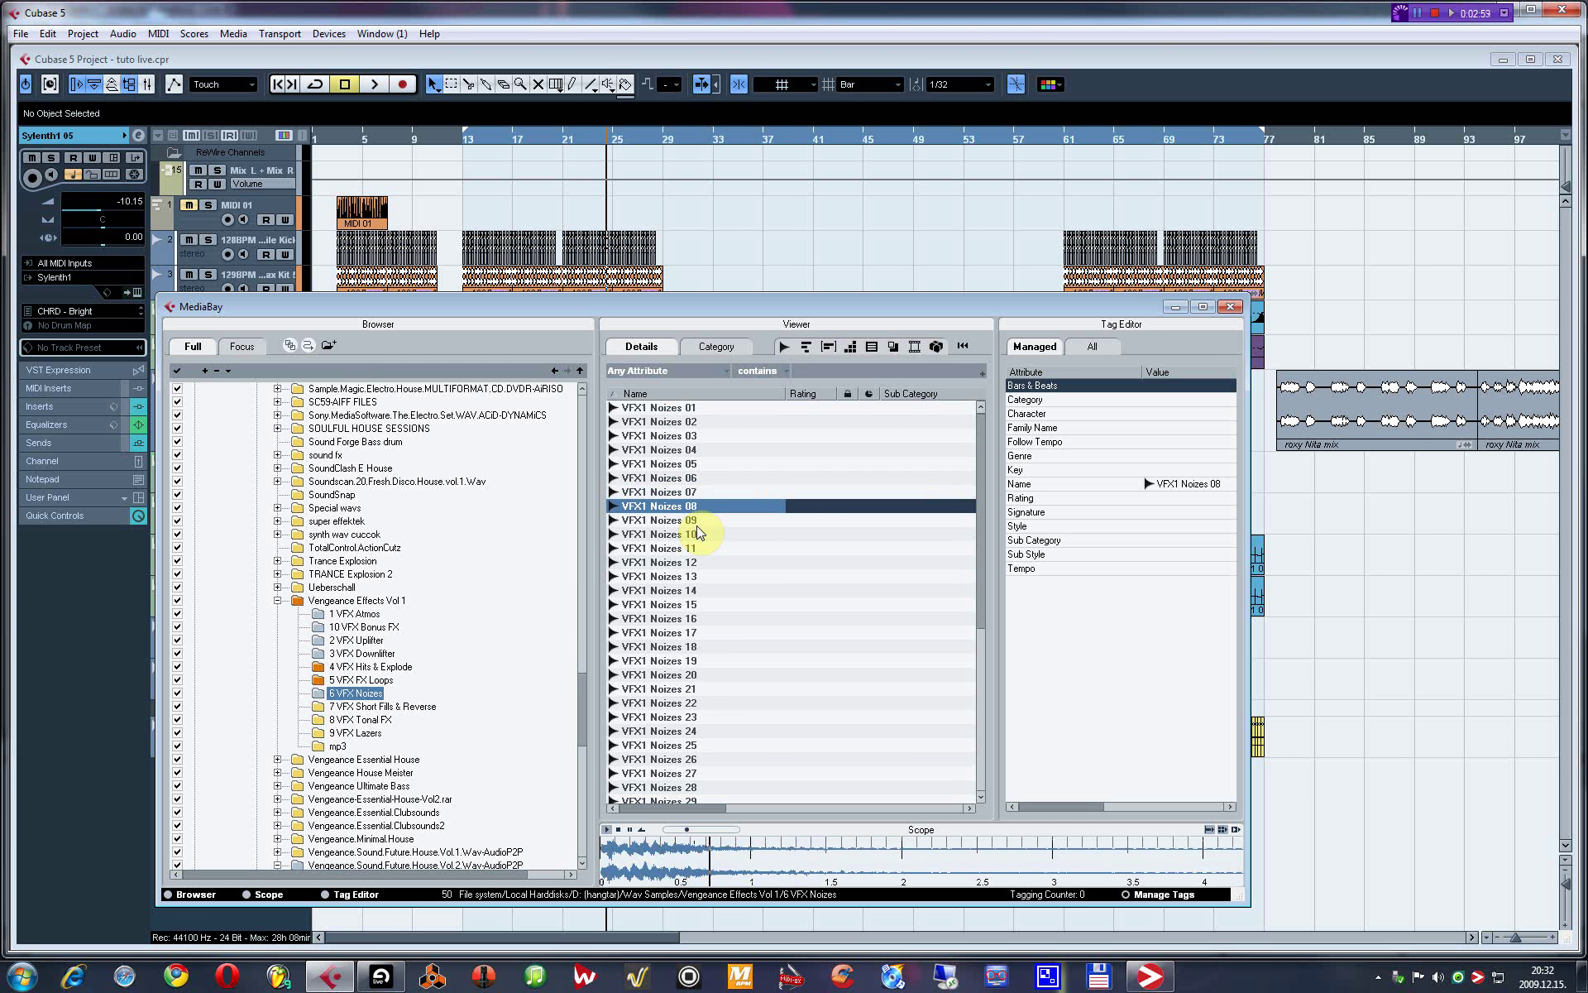
pyautogui.press('Down')
pyautogui.press('Down')
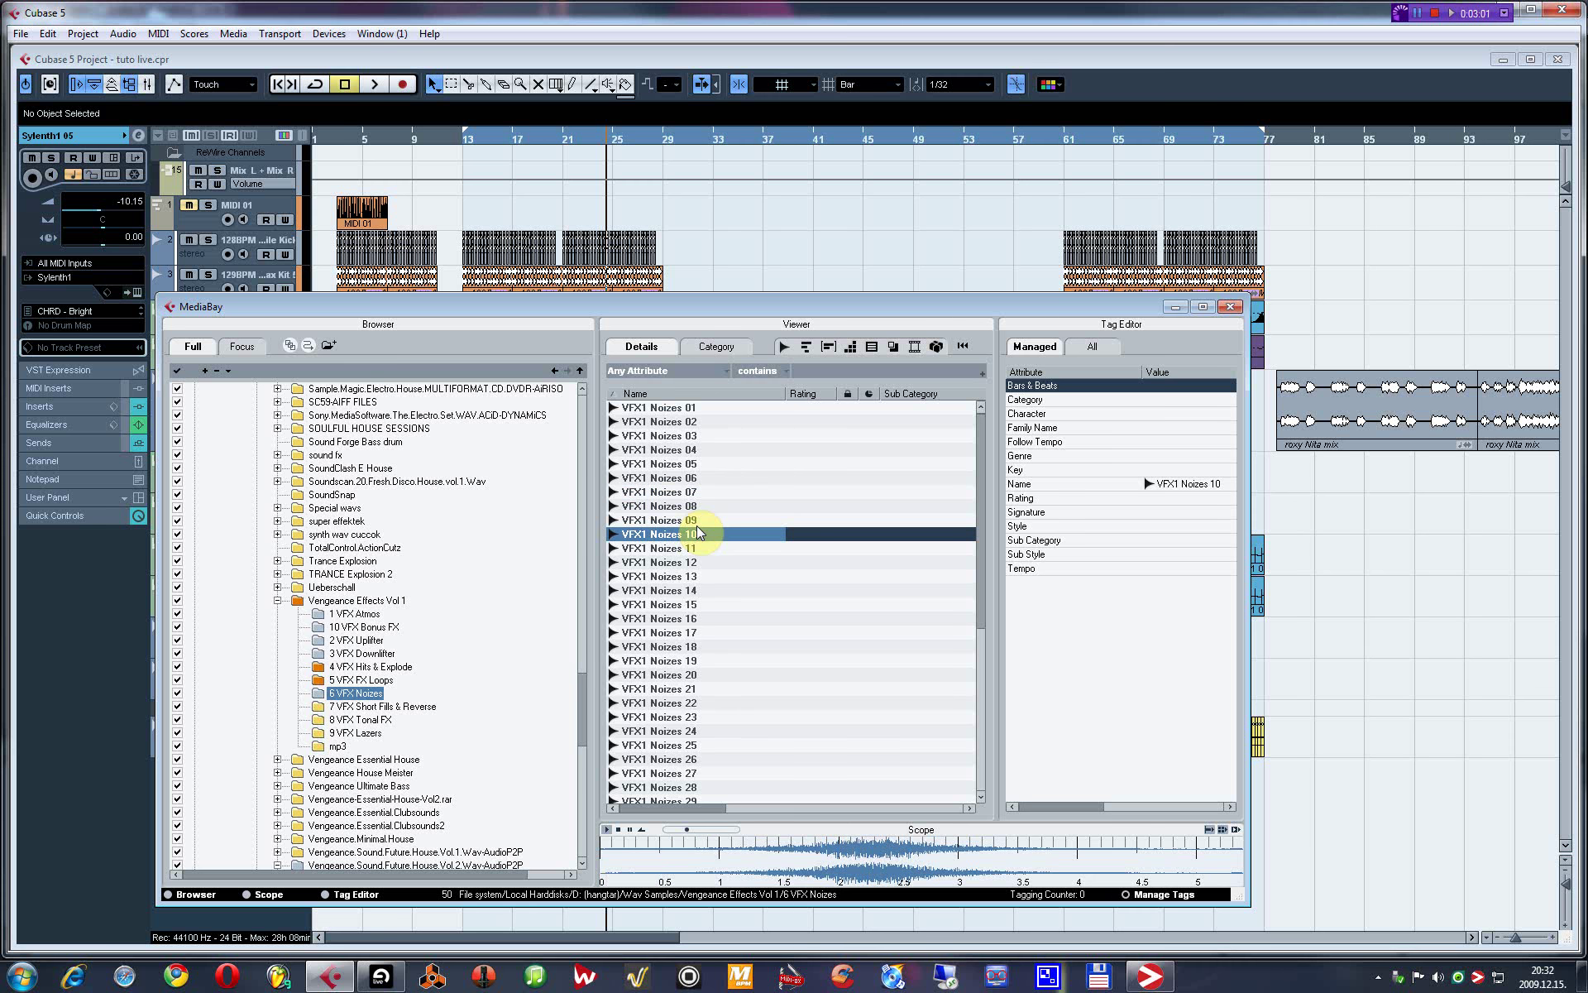
pyautogui.press('Down')
pyautogui.press('Down')
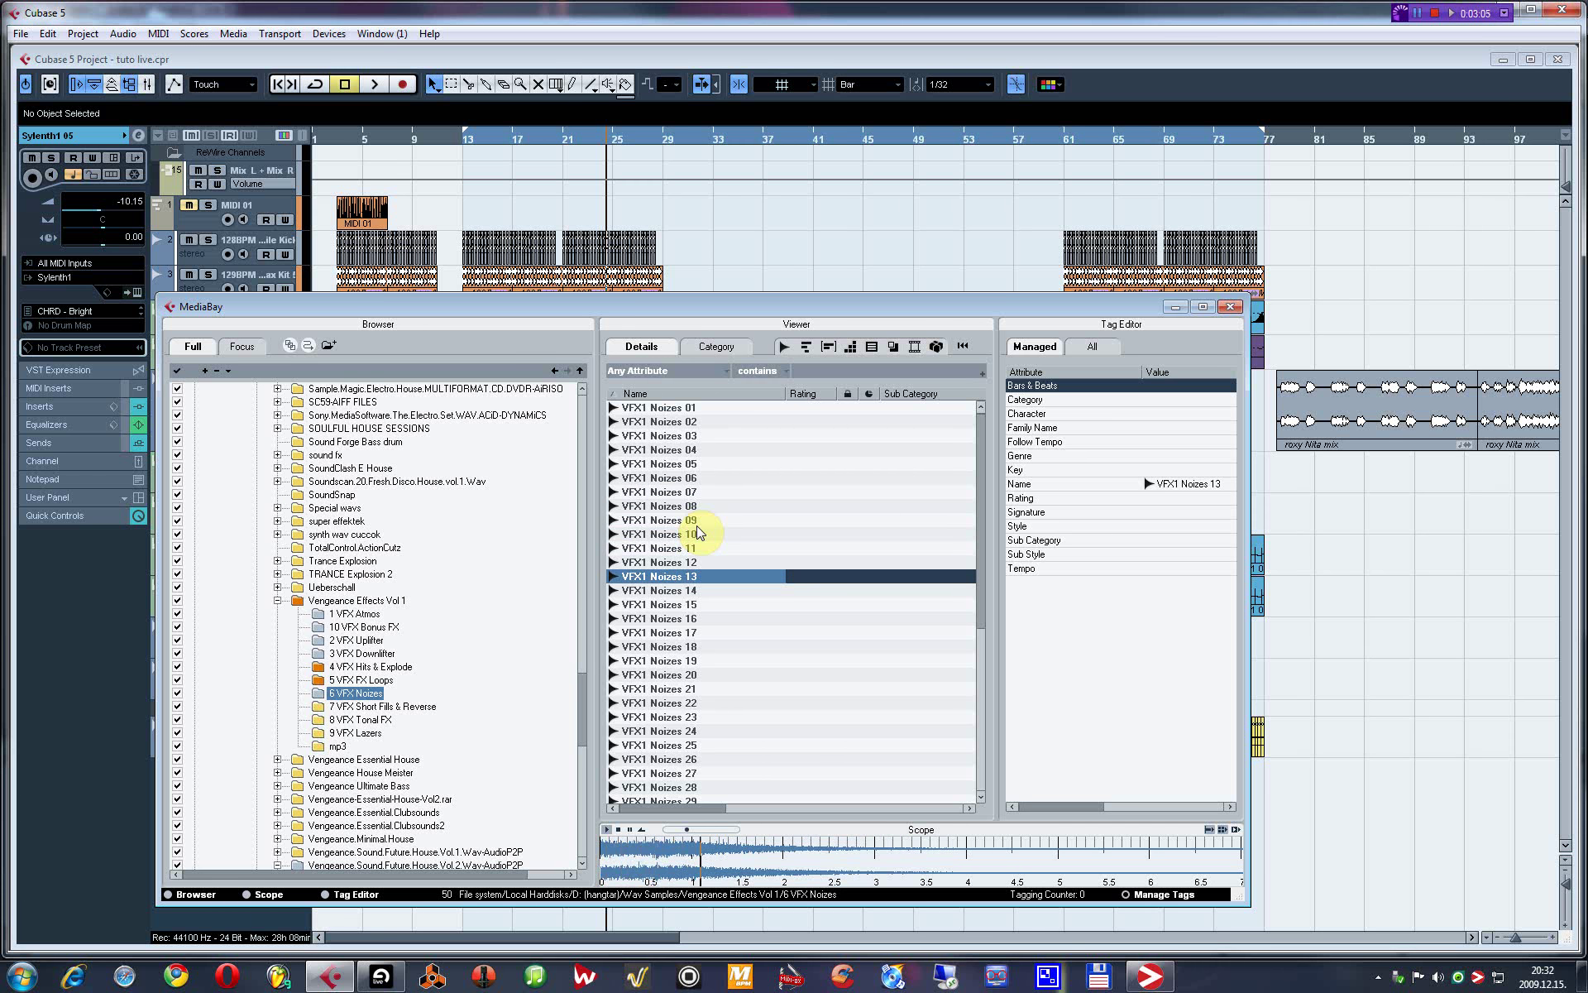
# Insert the VFX1 Noizes 13 sample into the project on a new track and close MediaBay.
pyautogui.doubleClick(666, 579)
pyautogui.click(858, 537)
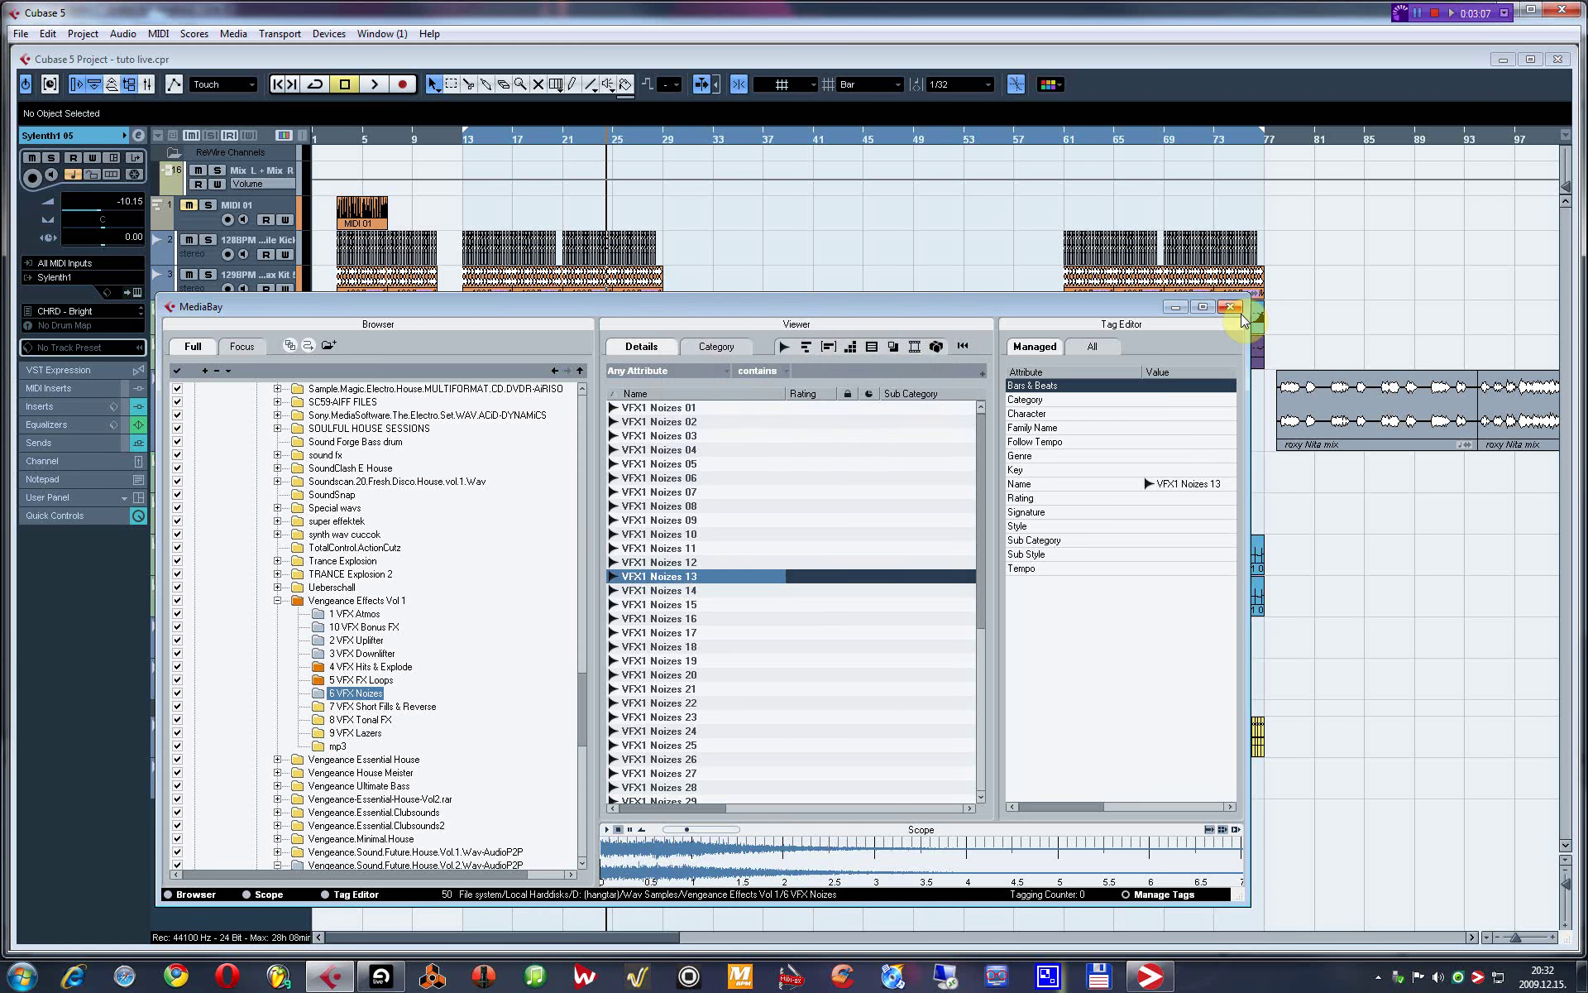
pyautogui.click(1230, 306)
# Move the VFX1 Noizes 13 clip to bar 29 and open it in the Sample Editor.
pyautogui.moveTo(480, 776); pyautogui.dragTo(680, 776)
pyautogui.doubleClick(680, 776)
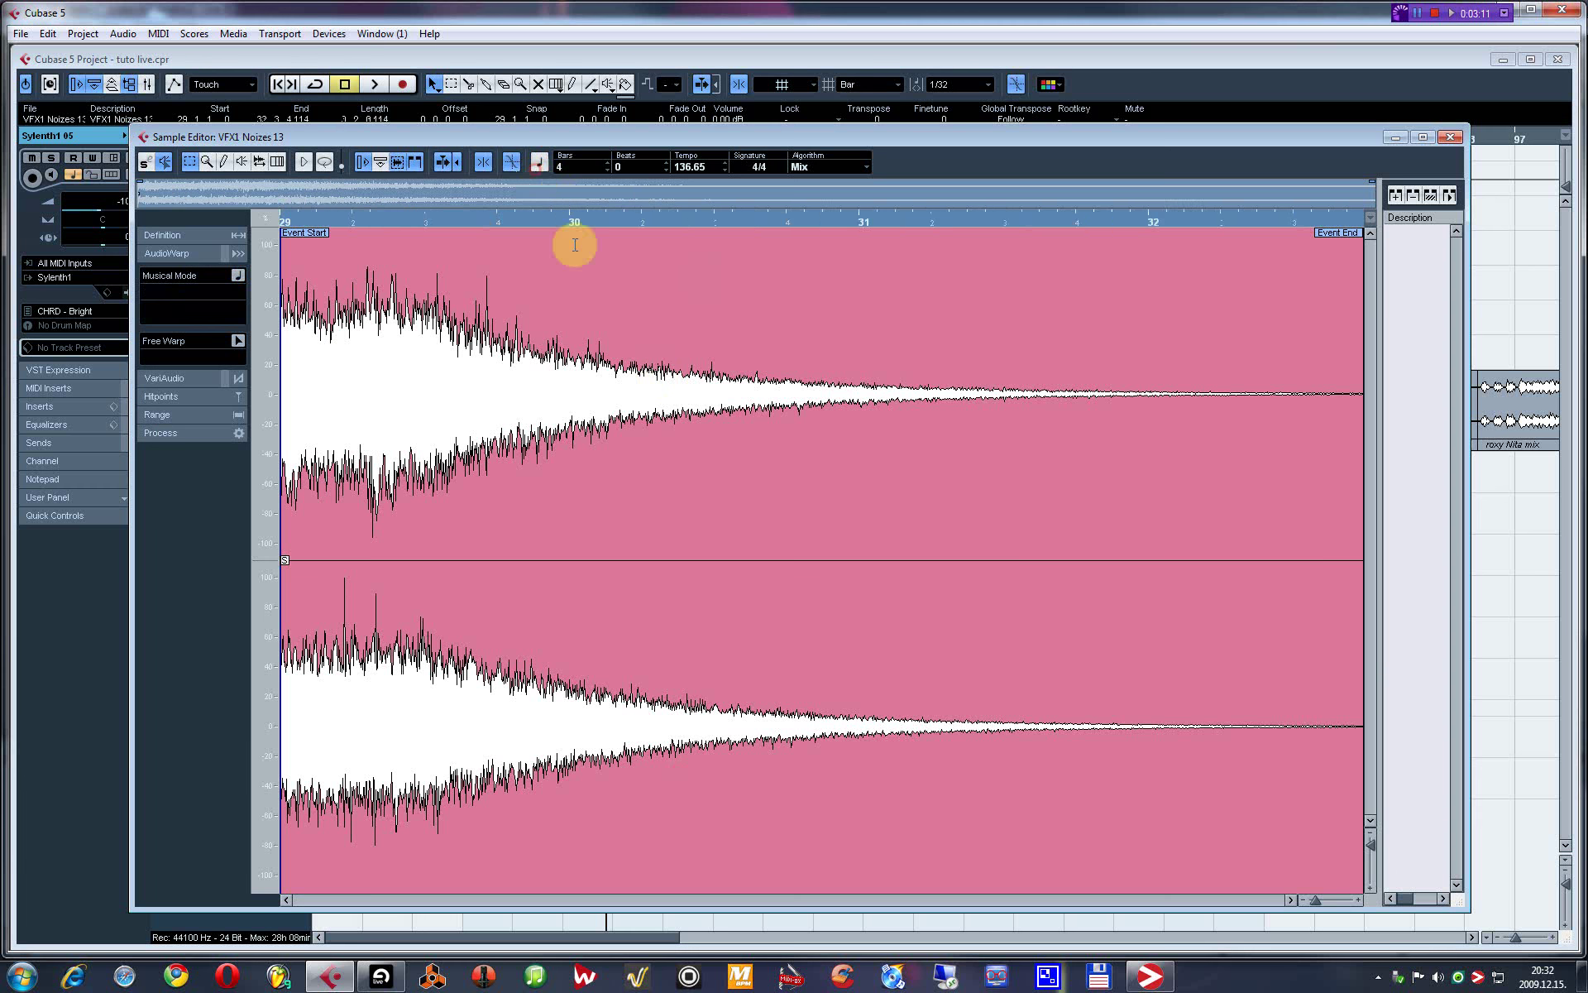
# Close the Sample Editor and insert the KarmaFX Deelay effect in the first insert slot of the VFX1 Noizes 13 track.
pyautogui.press('Escape')
pyautogui.click(717, 666)
pyautogui.click(259, 787)
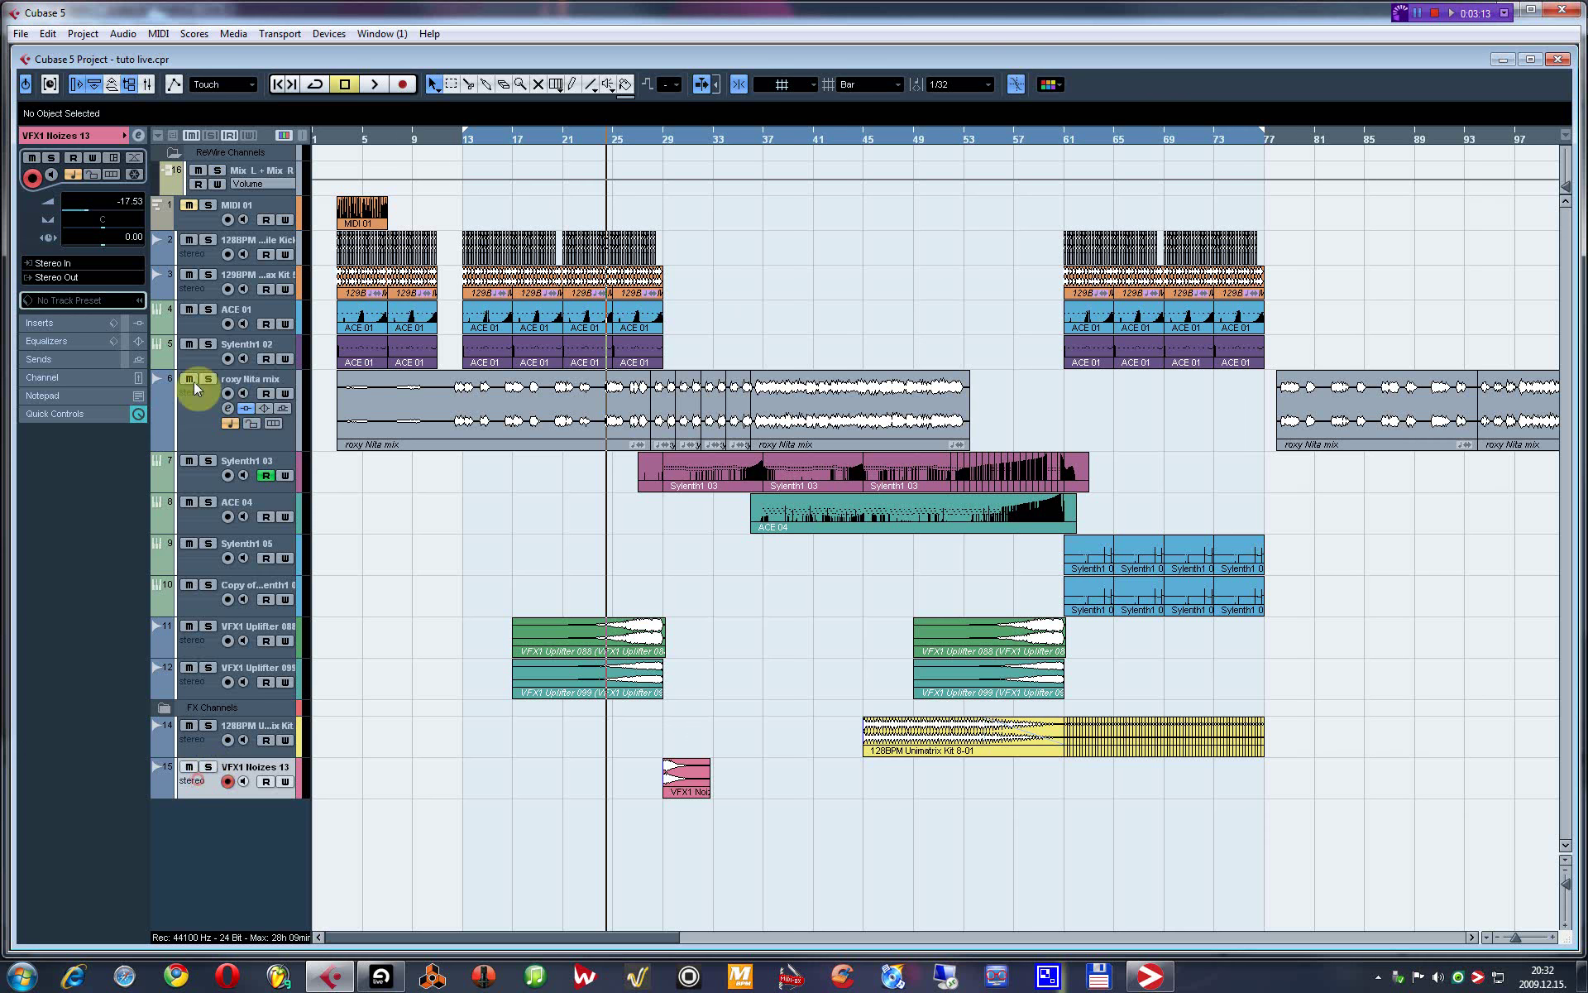
pyautogui.click(139, 135)
pyautogui.click(479, 469)
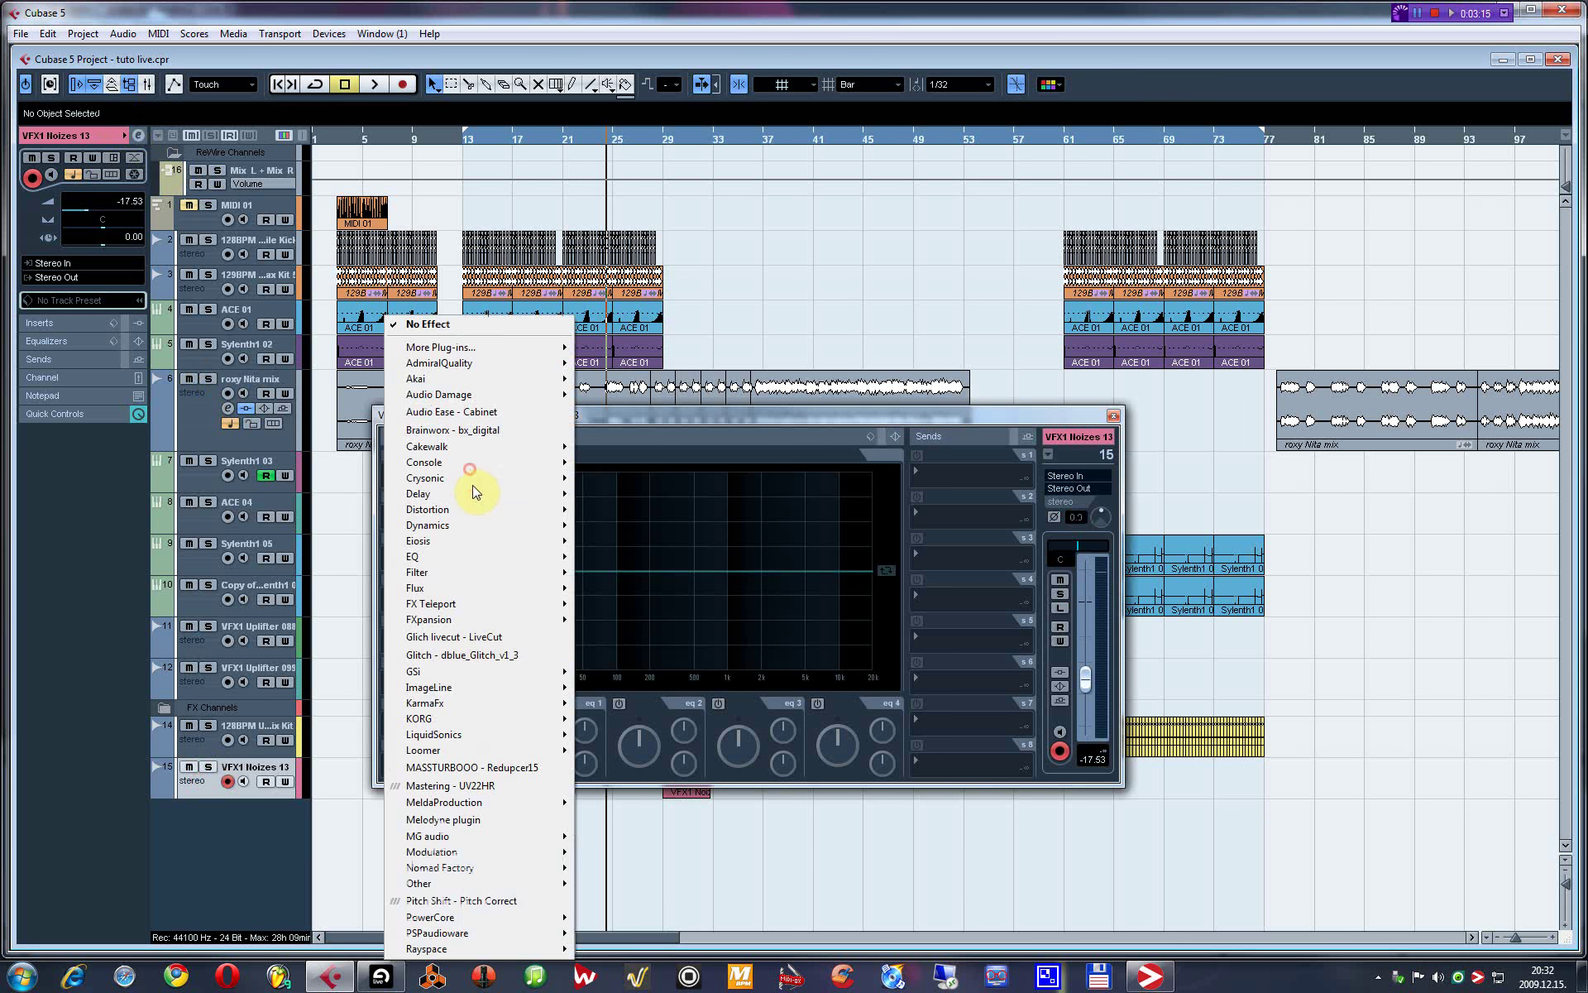
pyautogui.moveTo(494, 702)
pyautogui.moveTo(636, 706)
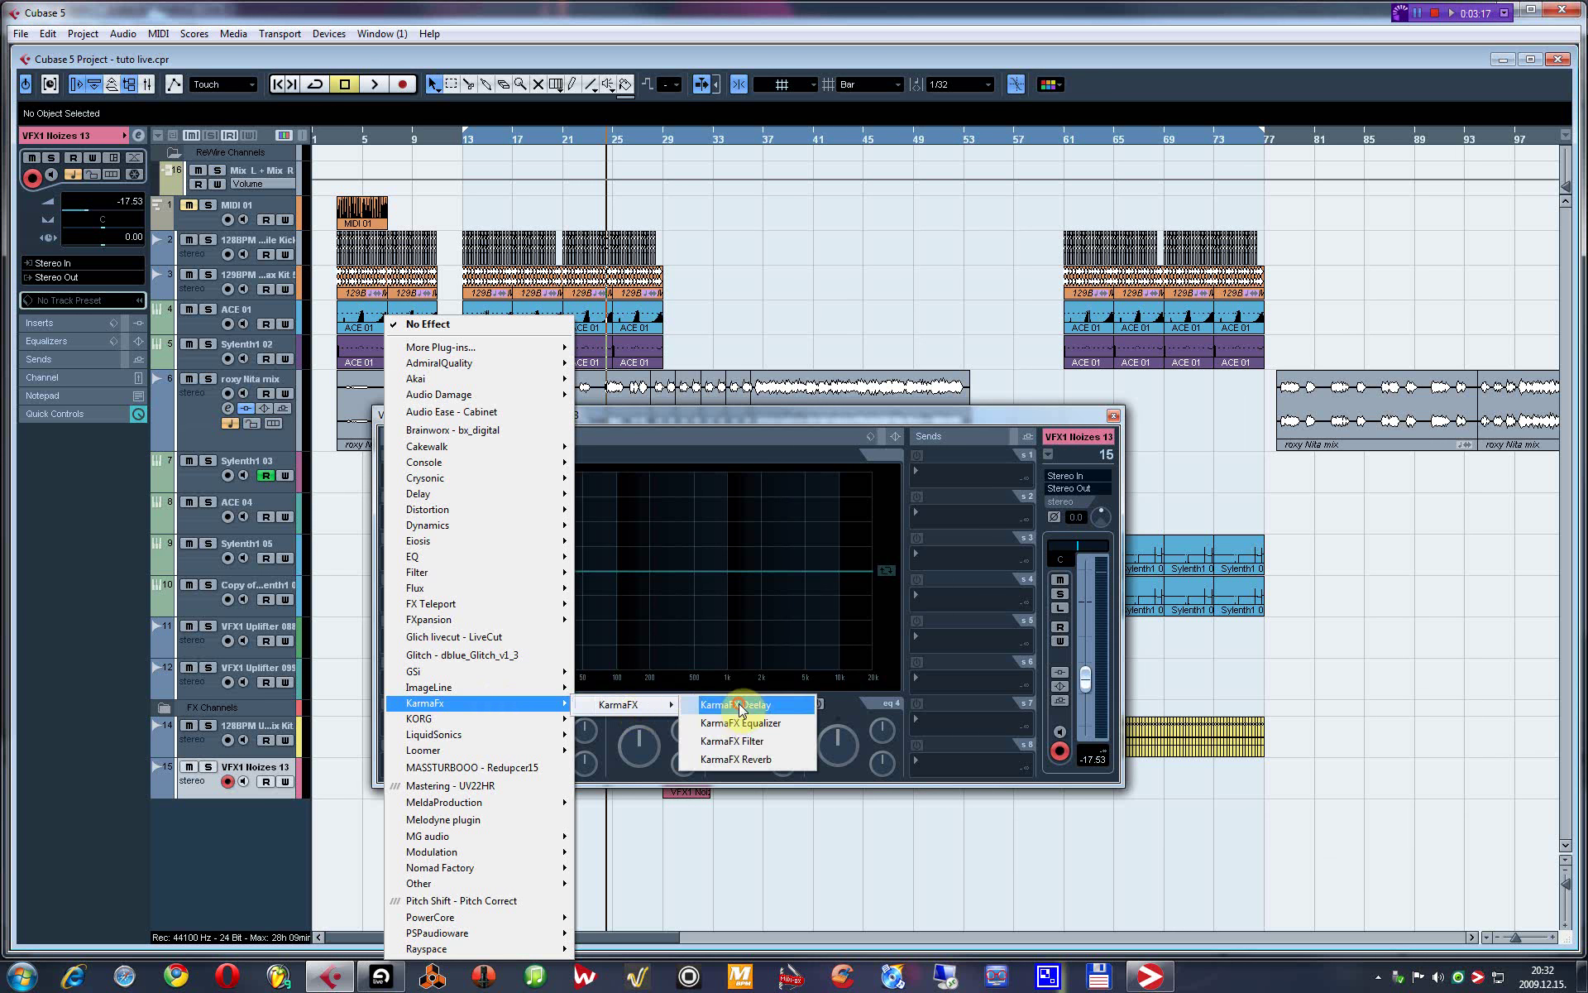
pyautogui.click(741, 705)
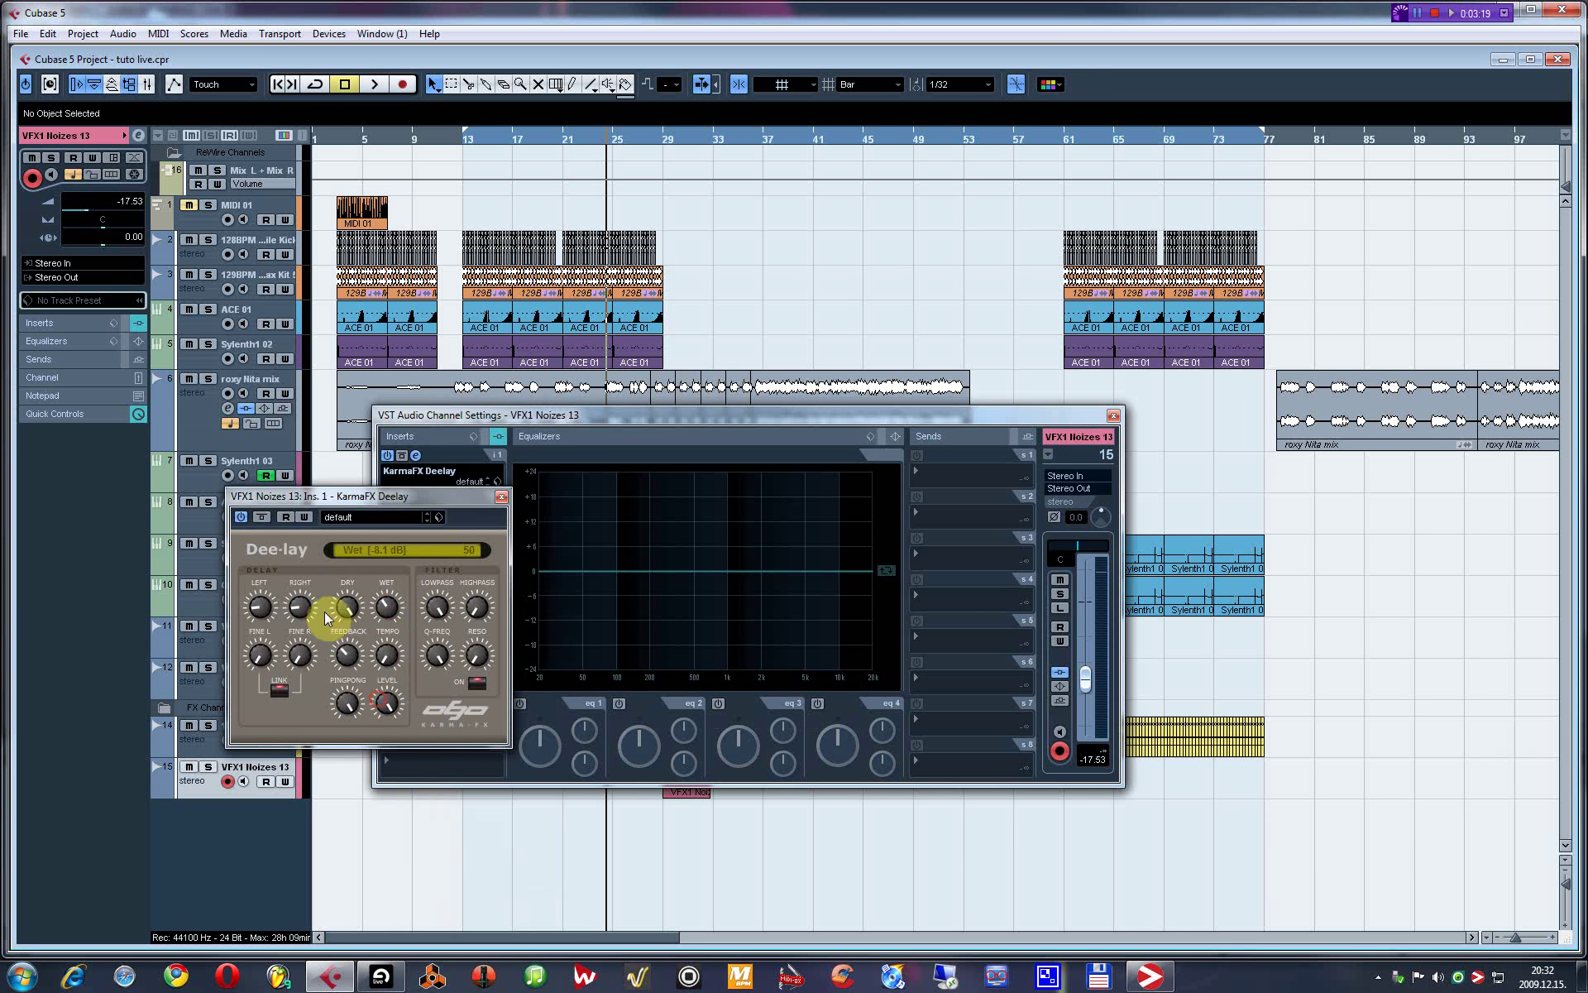
# Adjust the Deelay dry and feedback levels, and close the plug-in and channel settings windows.
pyautogui.moveTo(340, 632); pyautogui.dragTo(350, 618)
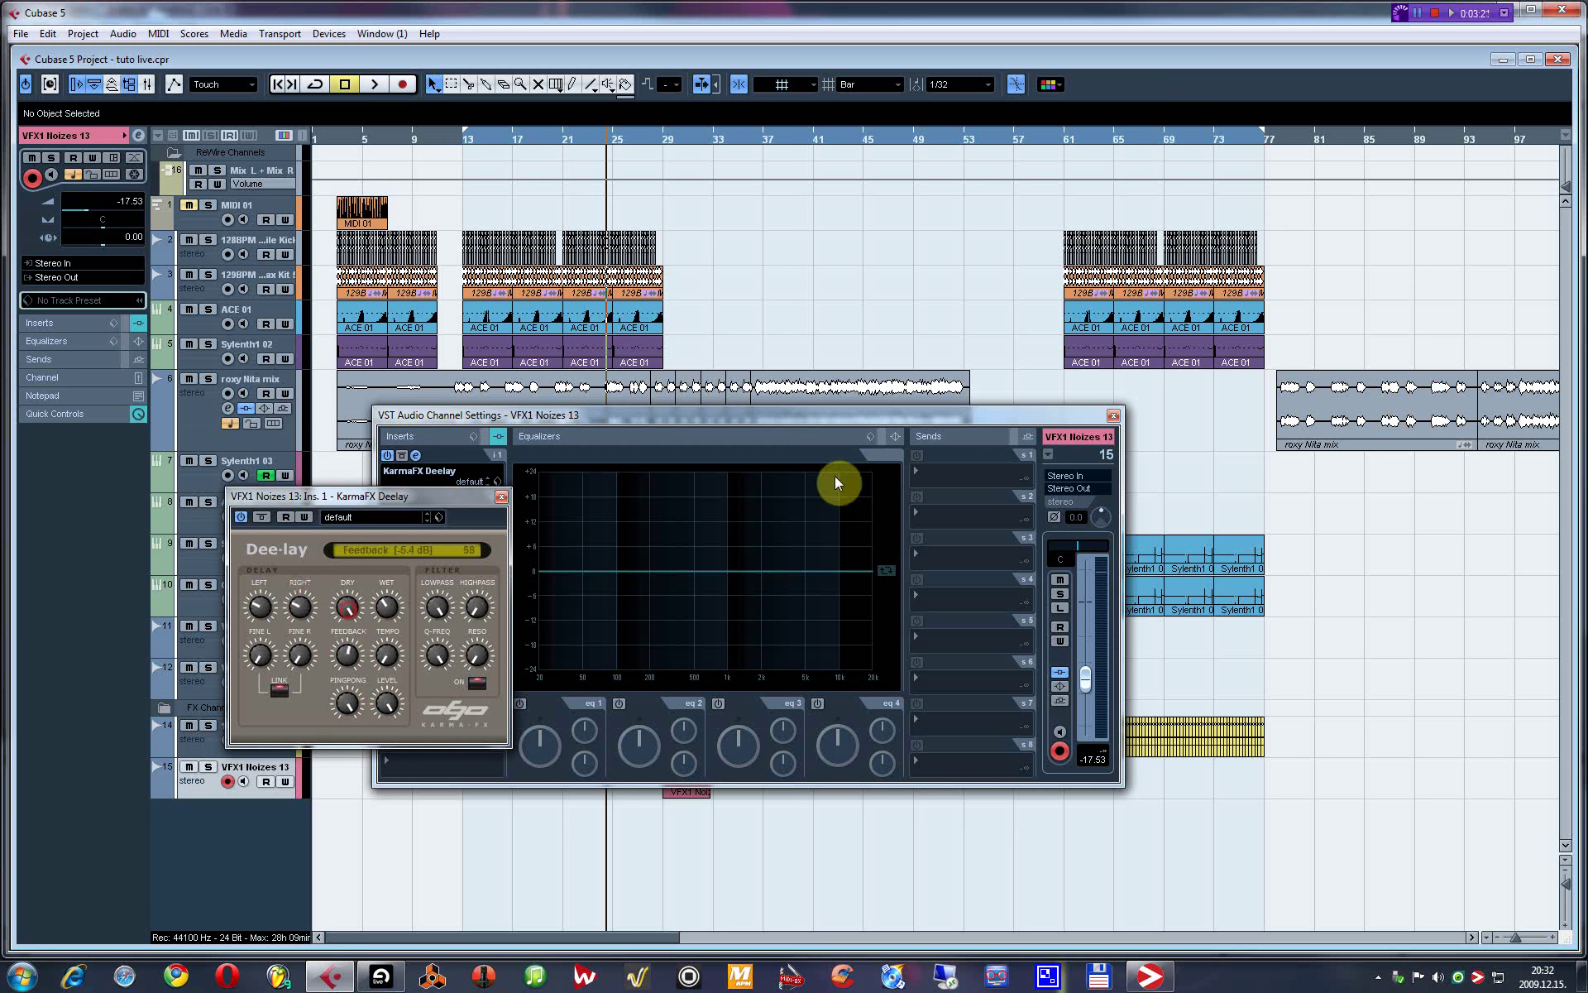
pyautogui.click(500, 496)
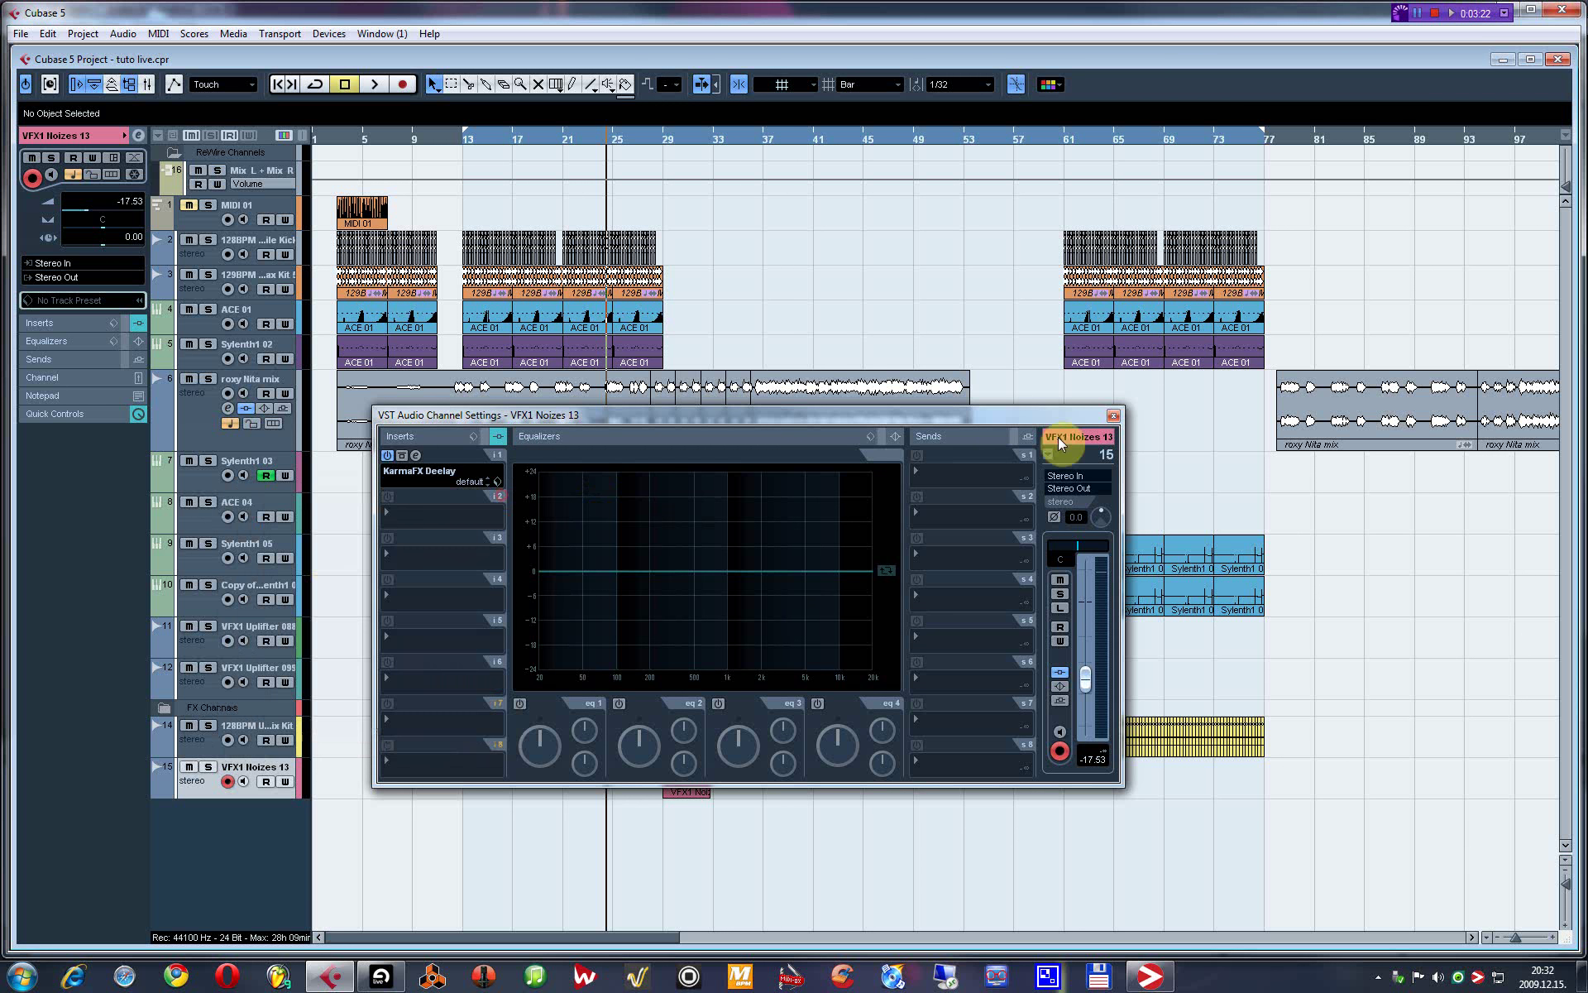
pyautogui.click(1114, 417)
# Play the arrangement from about bar 18 and inspect the notes of the ACE 01 part at bar 25.
pyautogui.click(527, 145)
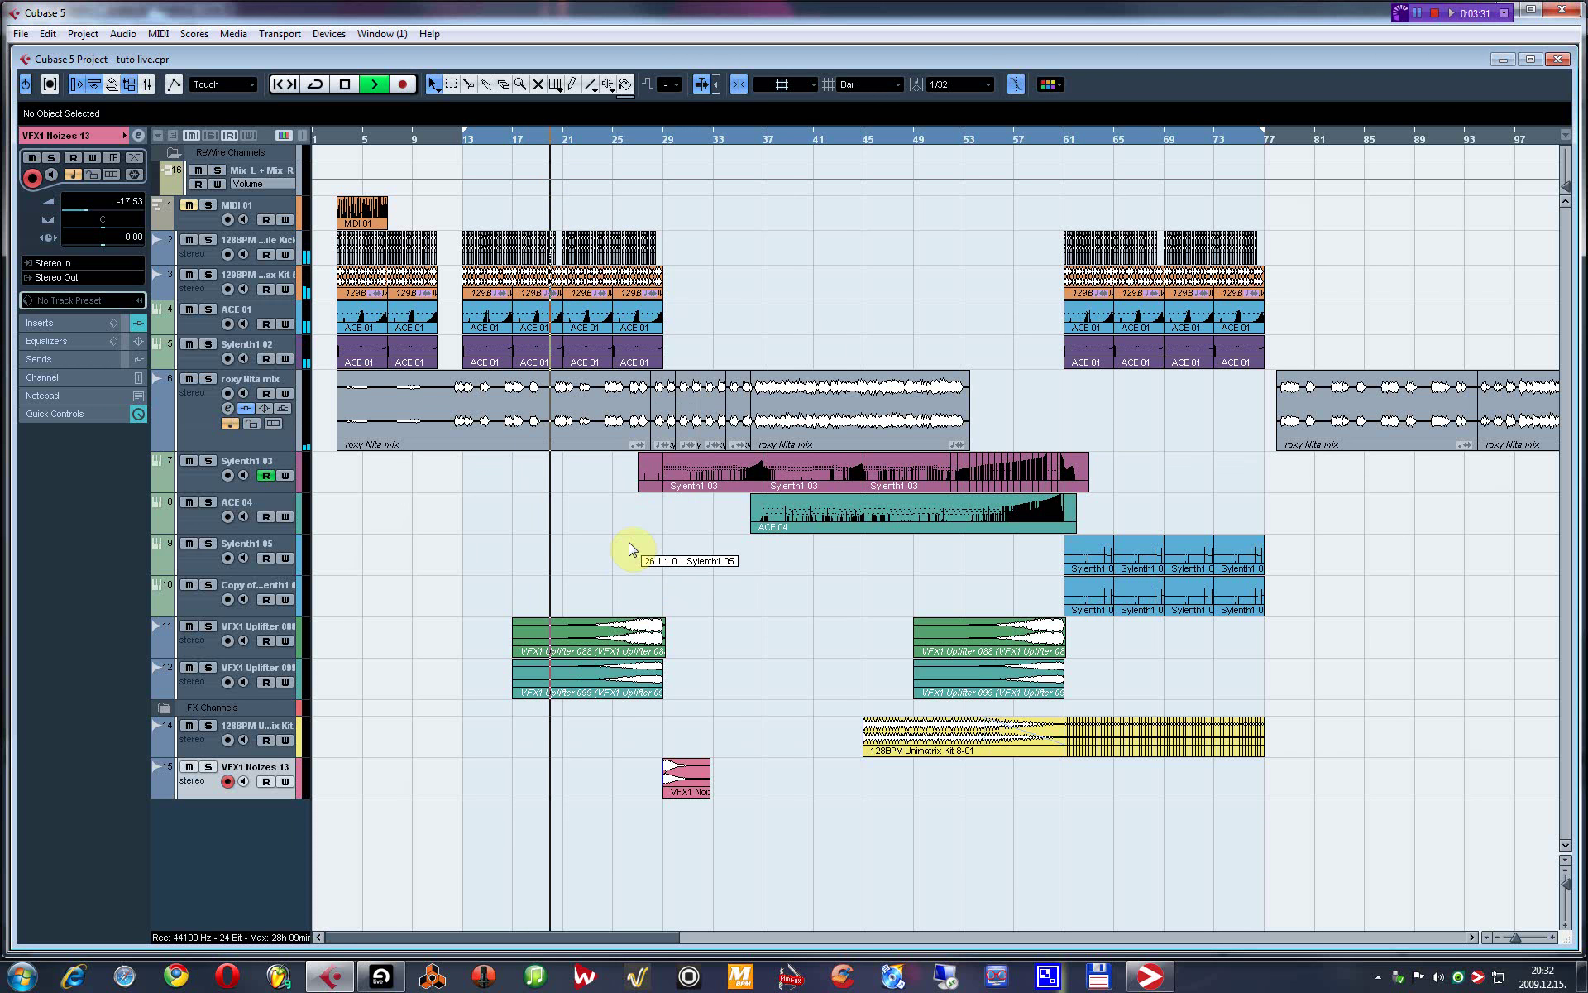
pyautogui.press('h')
pyautogui.press('h')
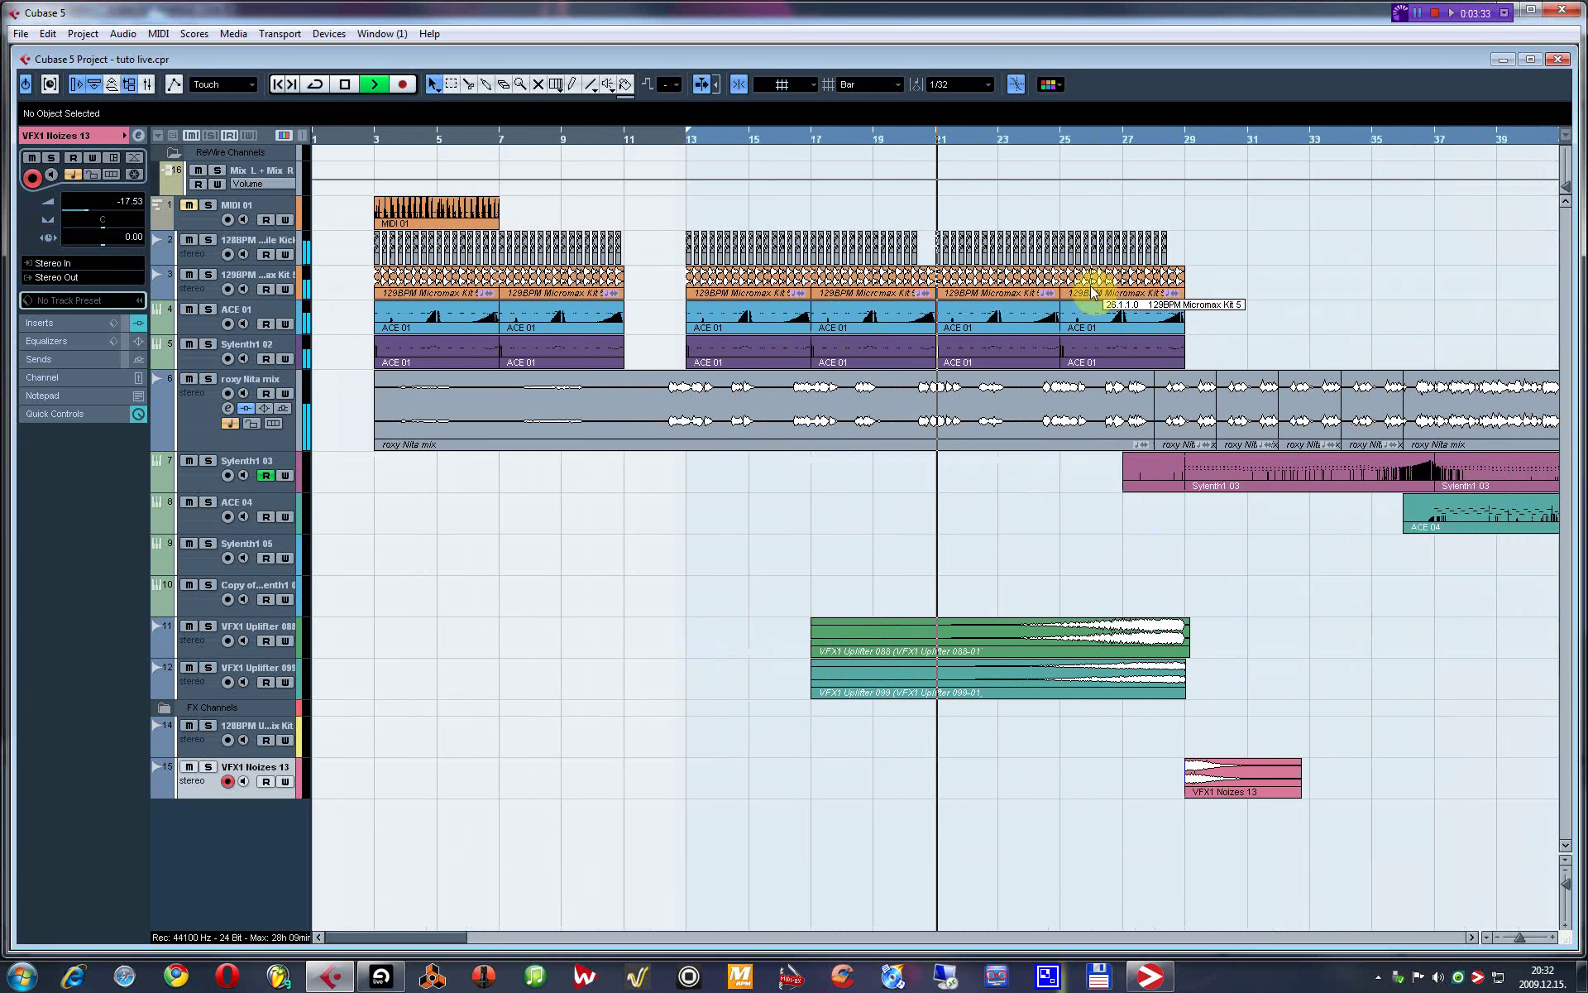
pyautogui.doubleClick(1168, 322)
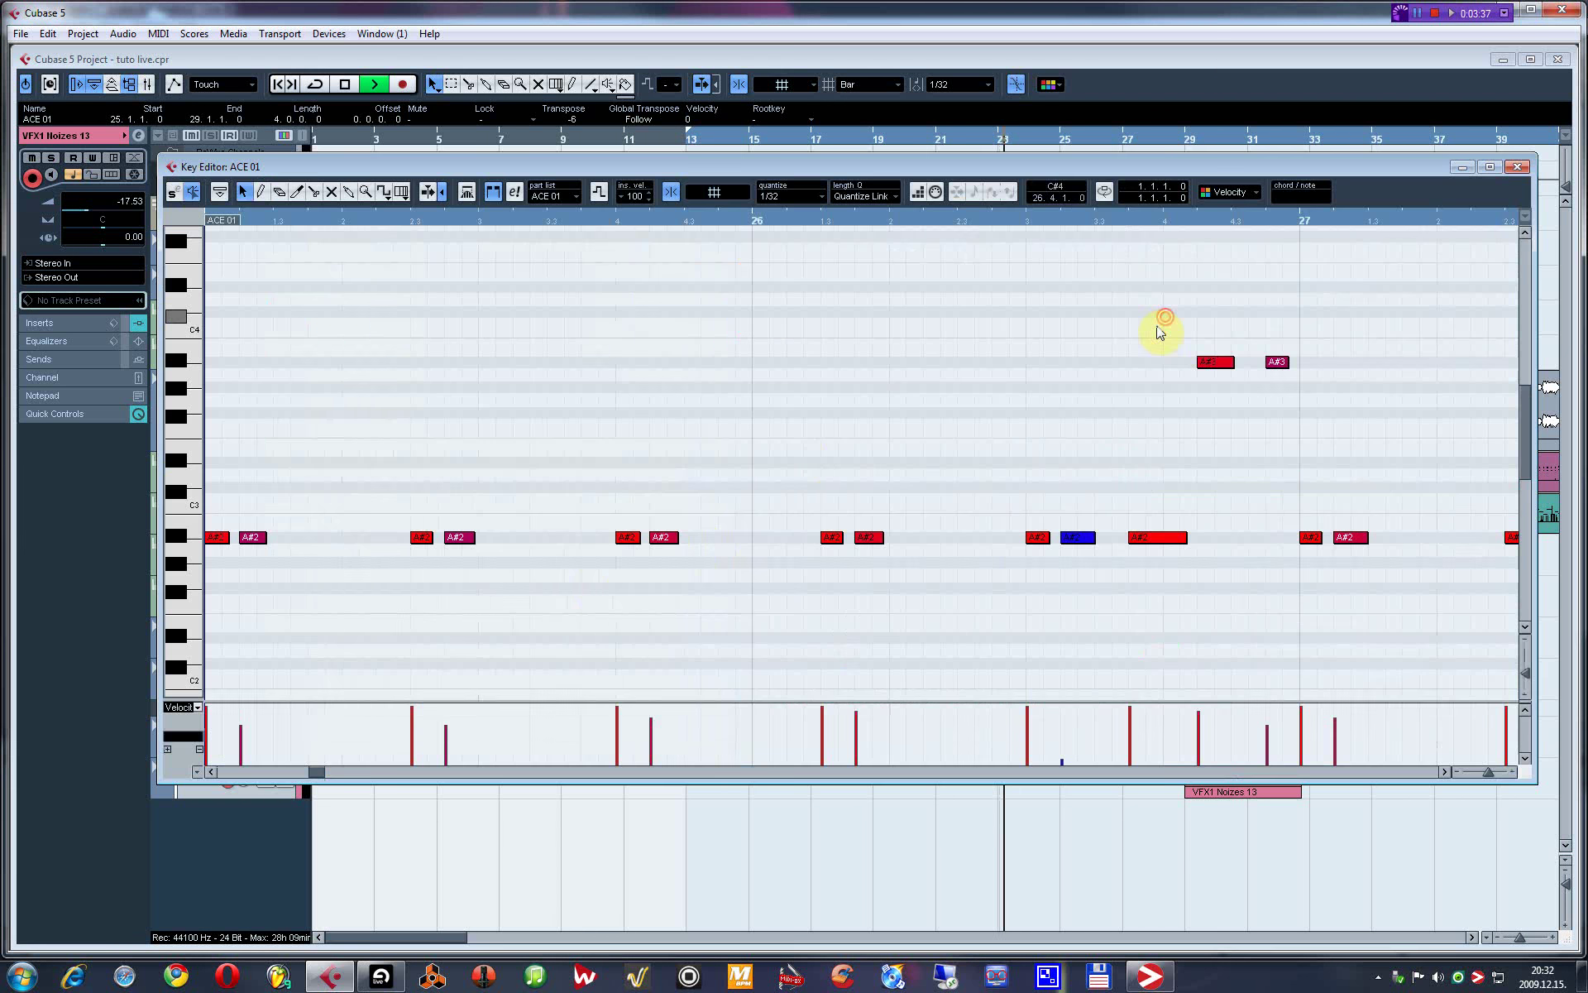
pyautogui.press('Escape')
# With a Beat grid, cut the ACE 01 and Sylenth1 02 parts at 28.3 and delete their ends, restoring the Bar grid.
pyautogui.click(871, 86)
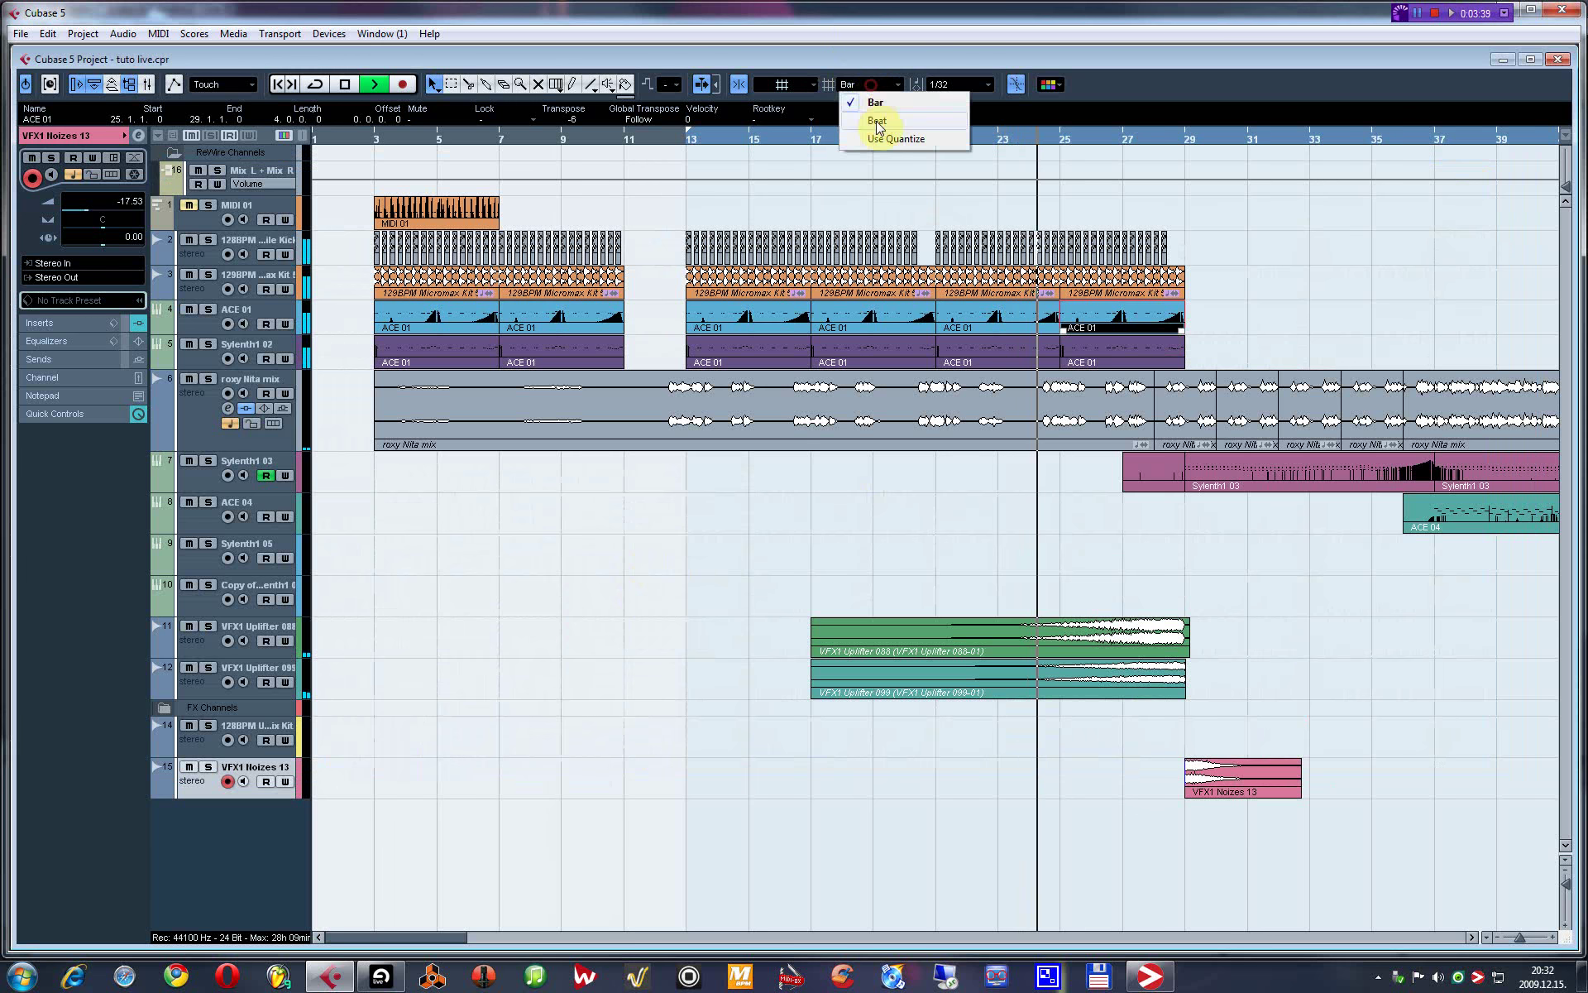
pyautogui.click(876, 123)
pyautogui.keyDown('alt'); pyautogui.click(1169, 319); pyautogui.keyUp('alt')
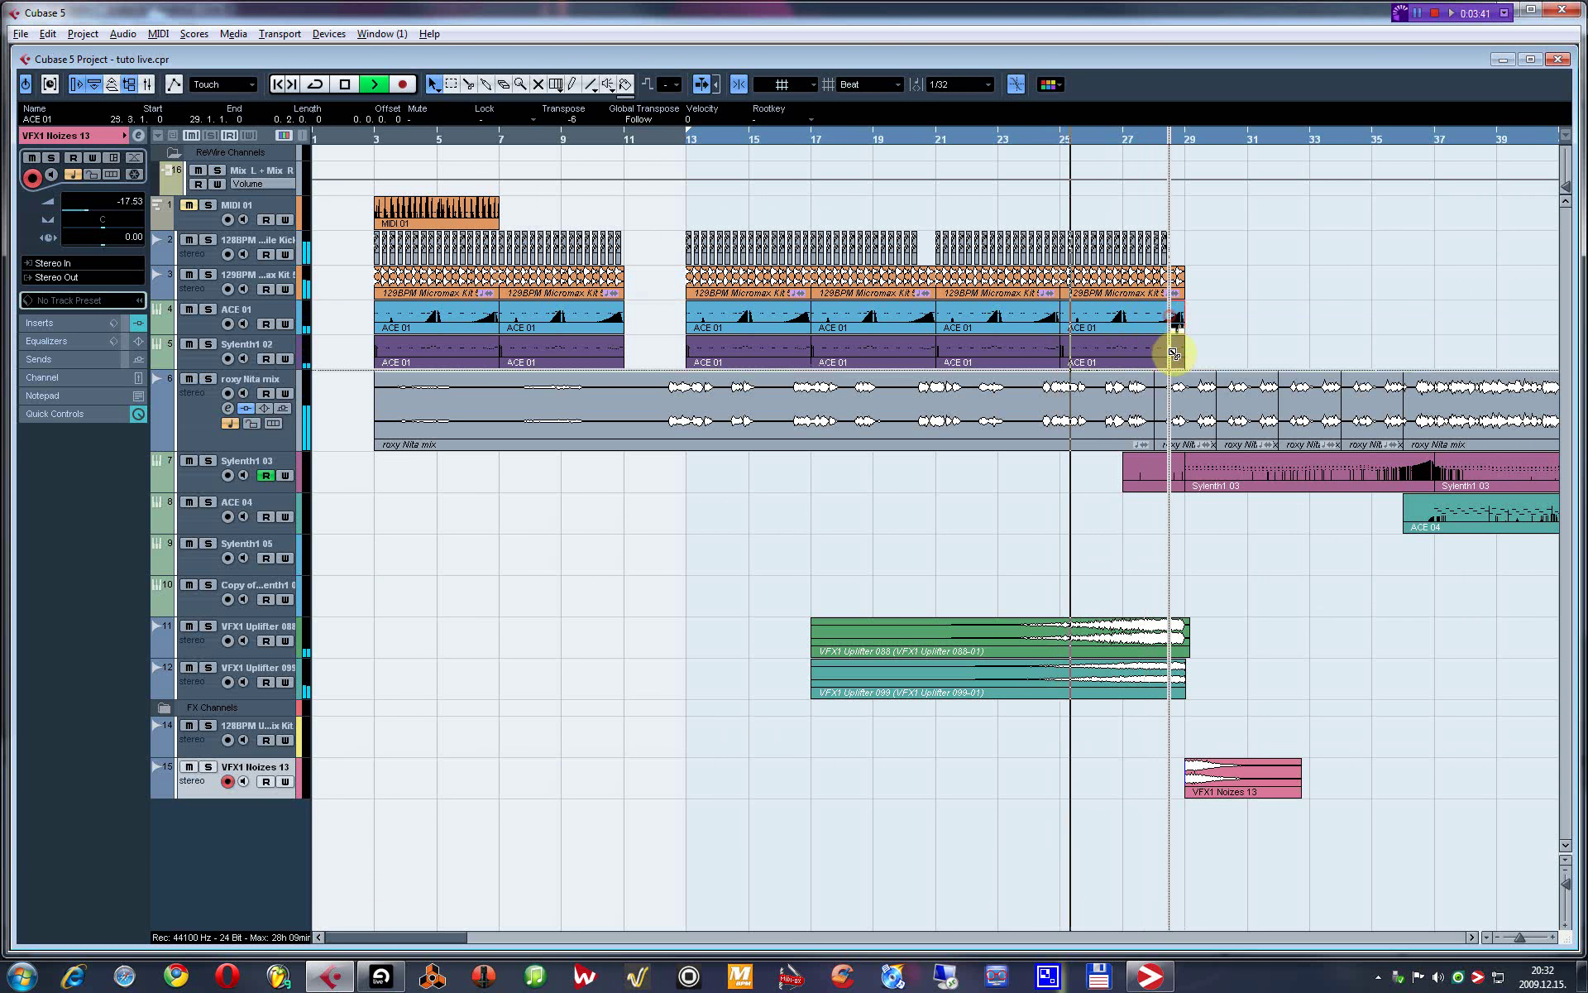
pyautogui.moveTo(1177, 360); pyautogui.dragTo(1196, 297)
pyautogui.press('g')
pyautogui.press('g')
pyautogui.click(871, 86)
pyautogui.click(871, 103)
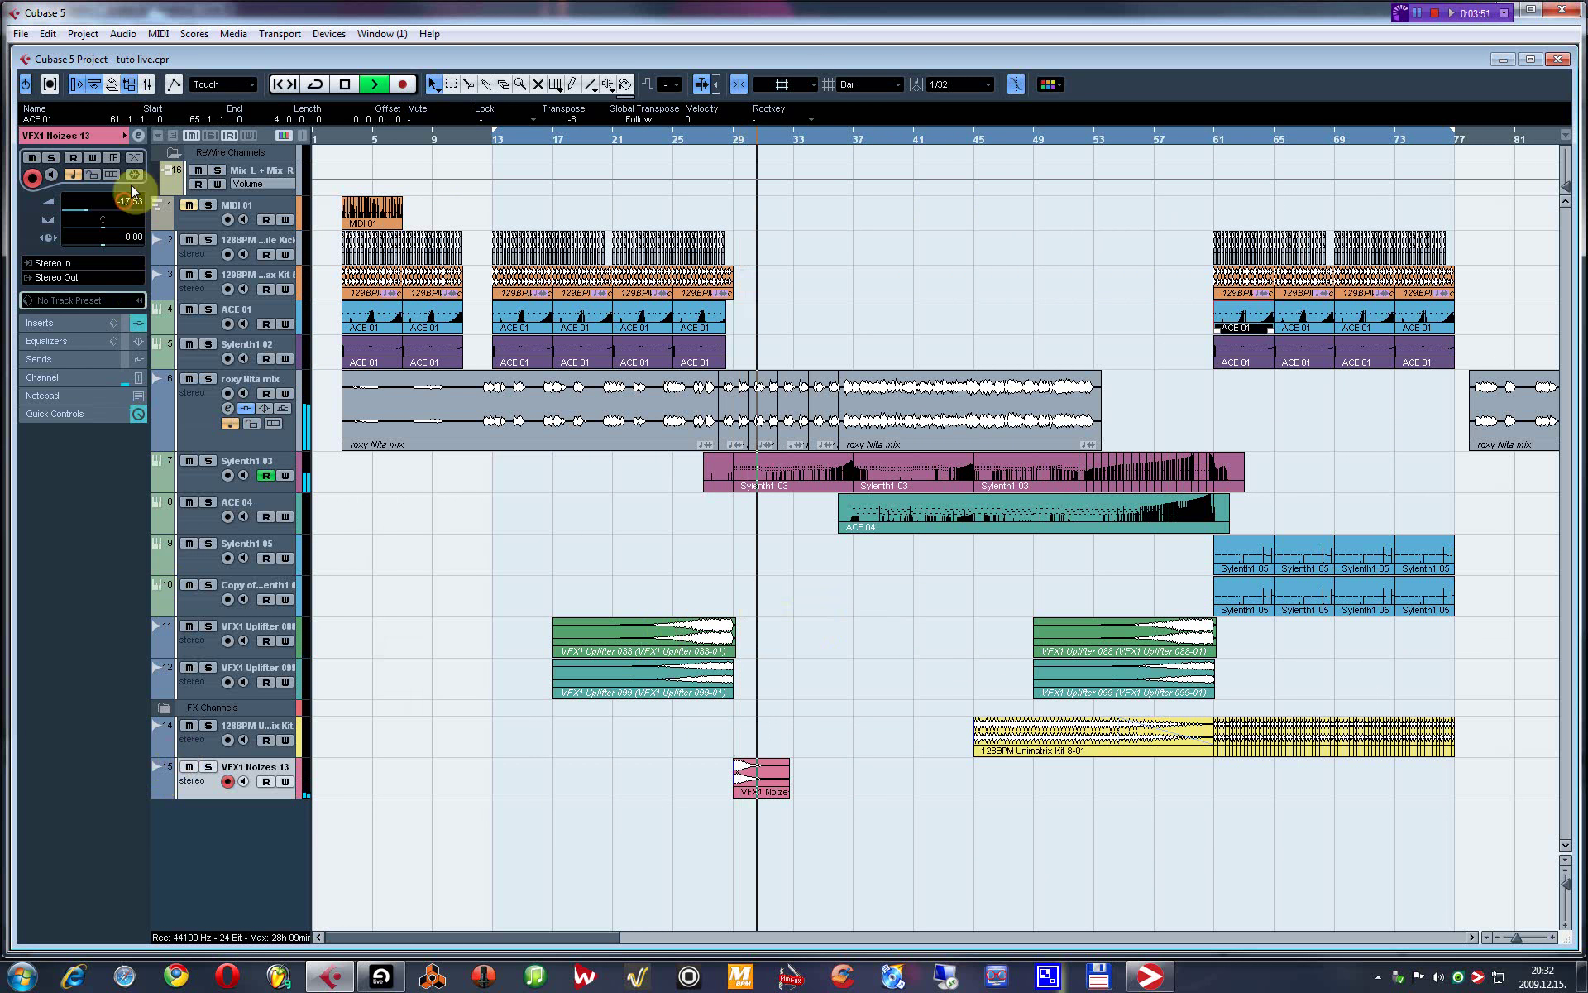
# Audition the two uplifter tracks in solo from about bar 24 and remove the VFX1 Uplifter 099 clip at bar 17.
pyautogui.click(658, 134)
pyautogui.press('space')
pyautogui.click(209, 626)
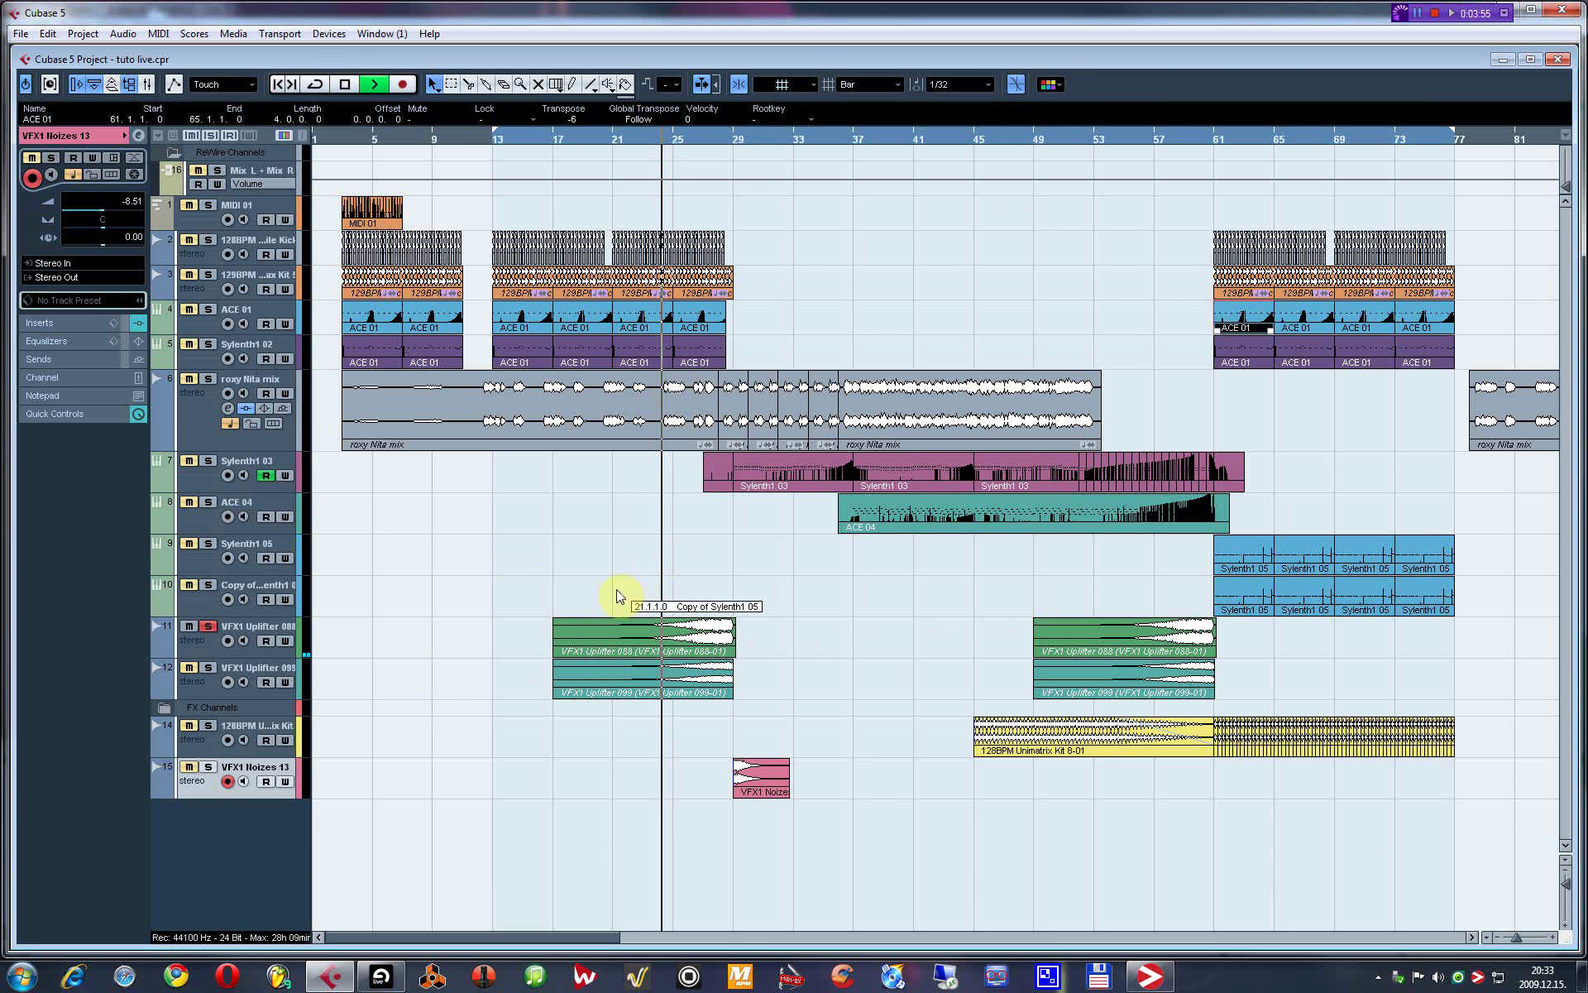
pyautogui.press('space')
pyautogui.click(209, 626)
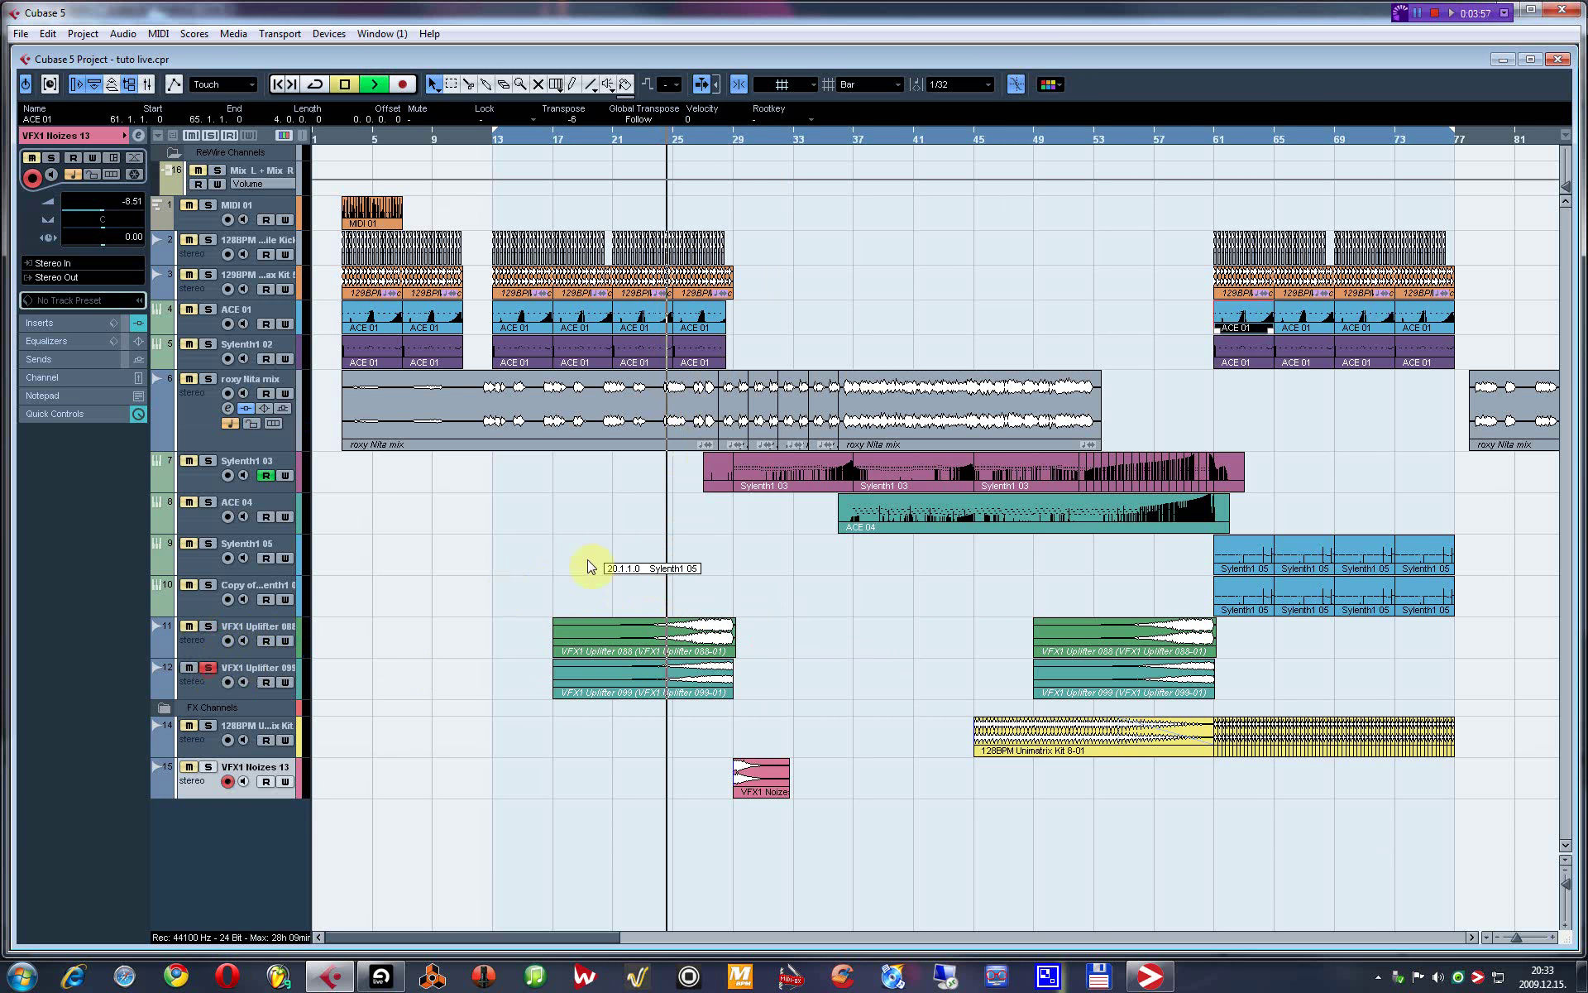
pyautogui.click(209, 667)
pyautogui.click(214, 671)
pyautogui.moveTo(698, 684); pyautogui.dragTo(1179, 684)
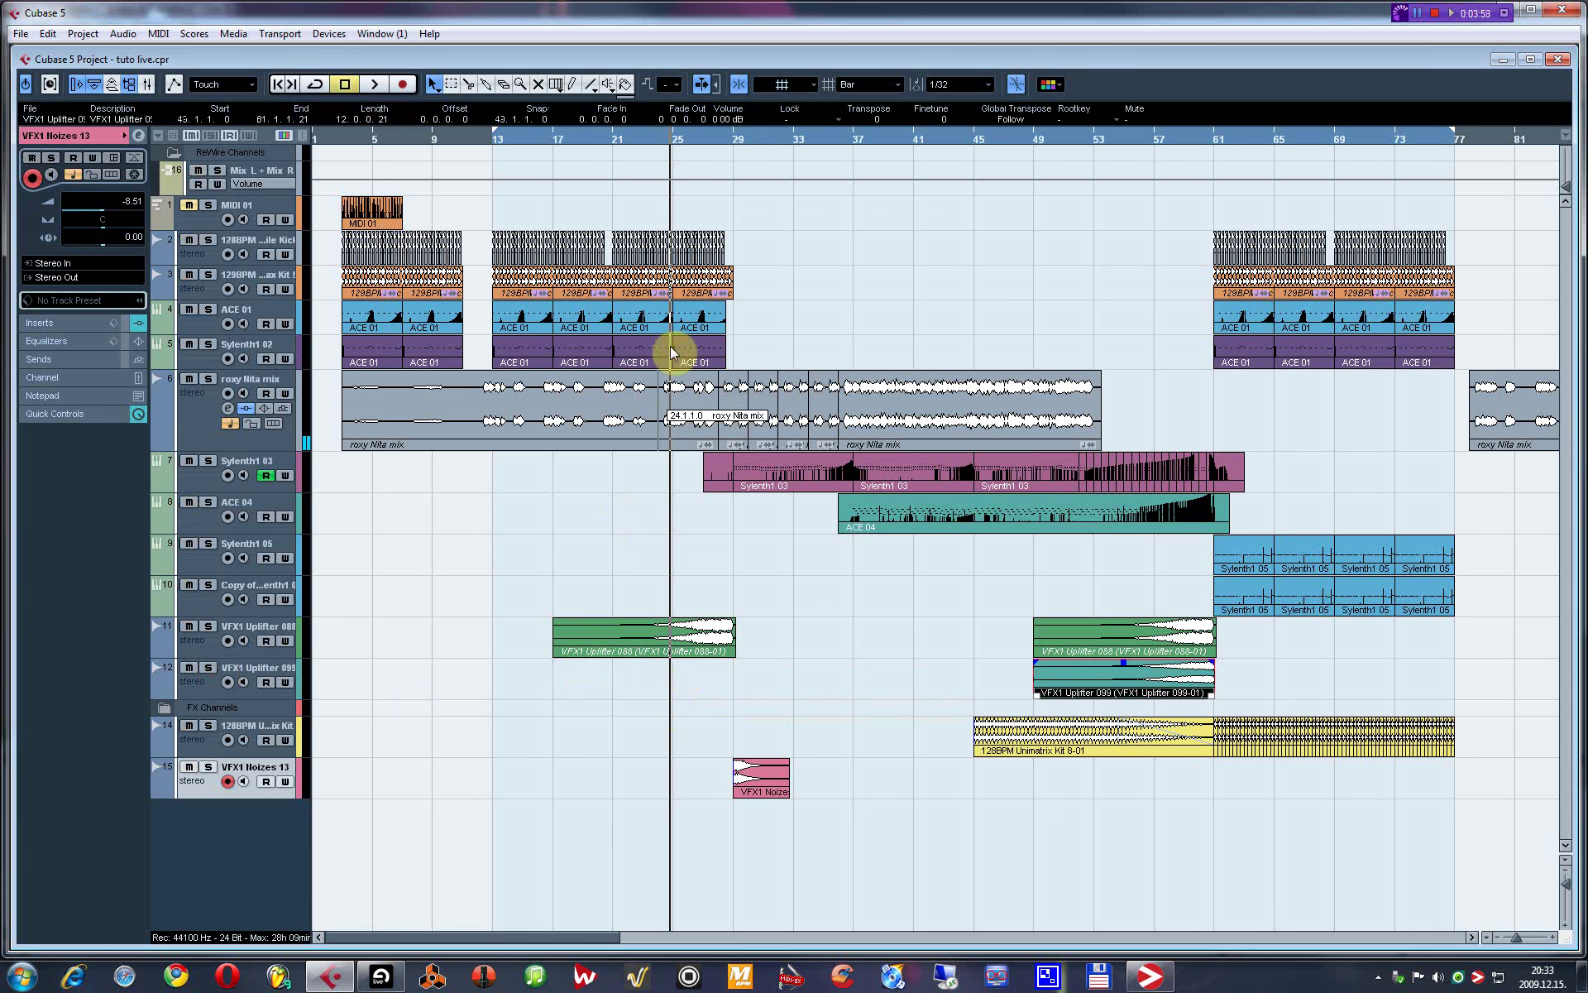
# Play from about bar 24 and set the VFX1 Noizes 13 track volume to -9.23 dB.
pyautogui.click(659, 135)
pyautogui.press('space')
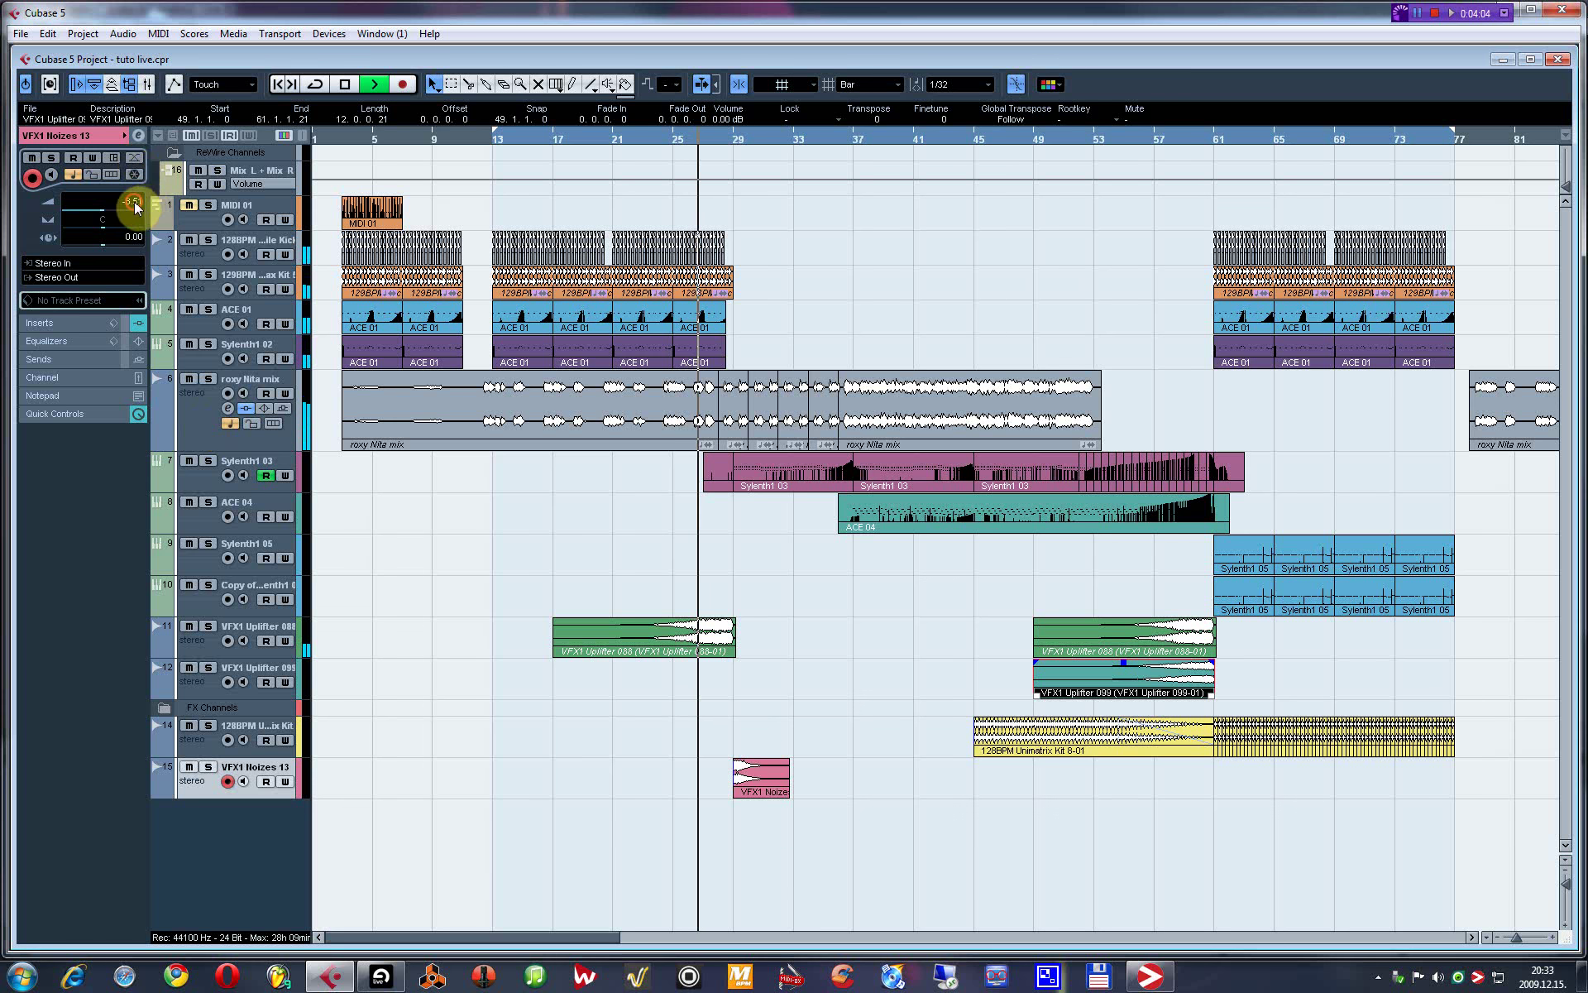
pyautogui.moveTo(134, 201); pyautogui.dragTo(131, 188)
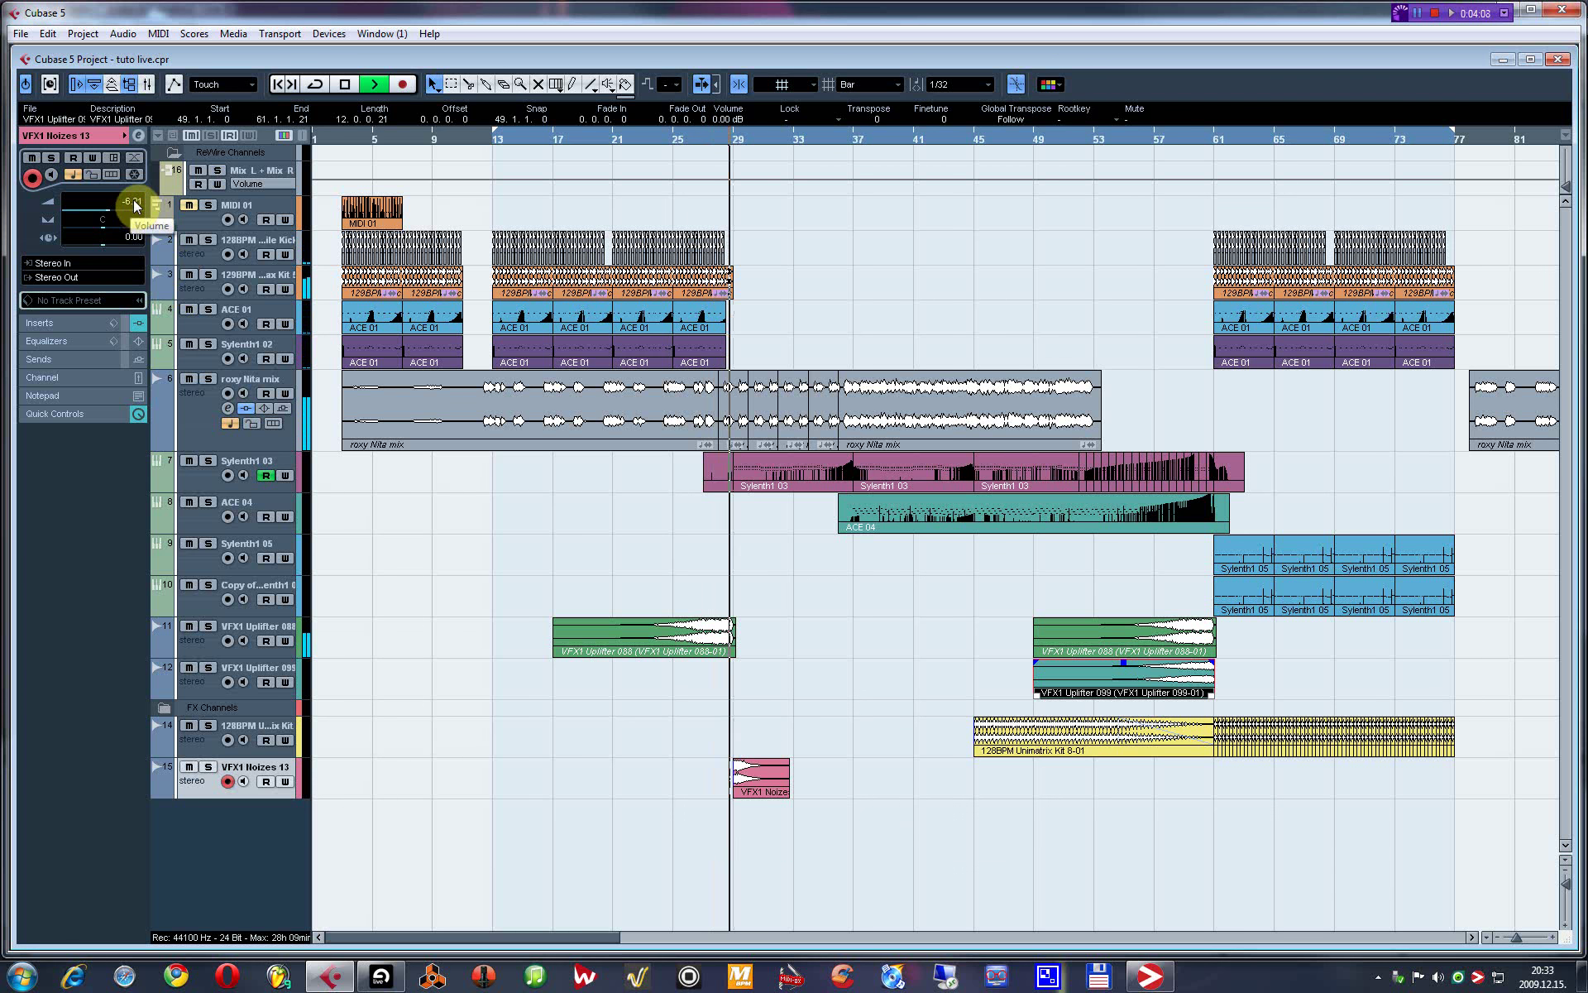
pyautogui.moveTo(134, 205); pyautogui.dragTo(130, 222)
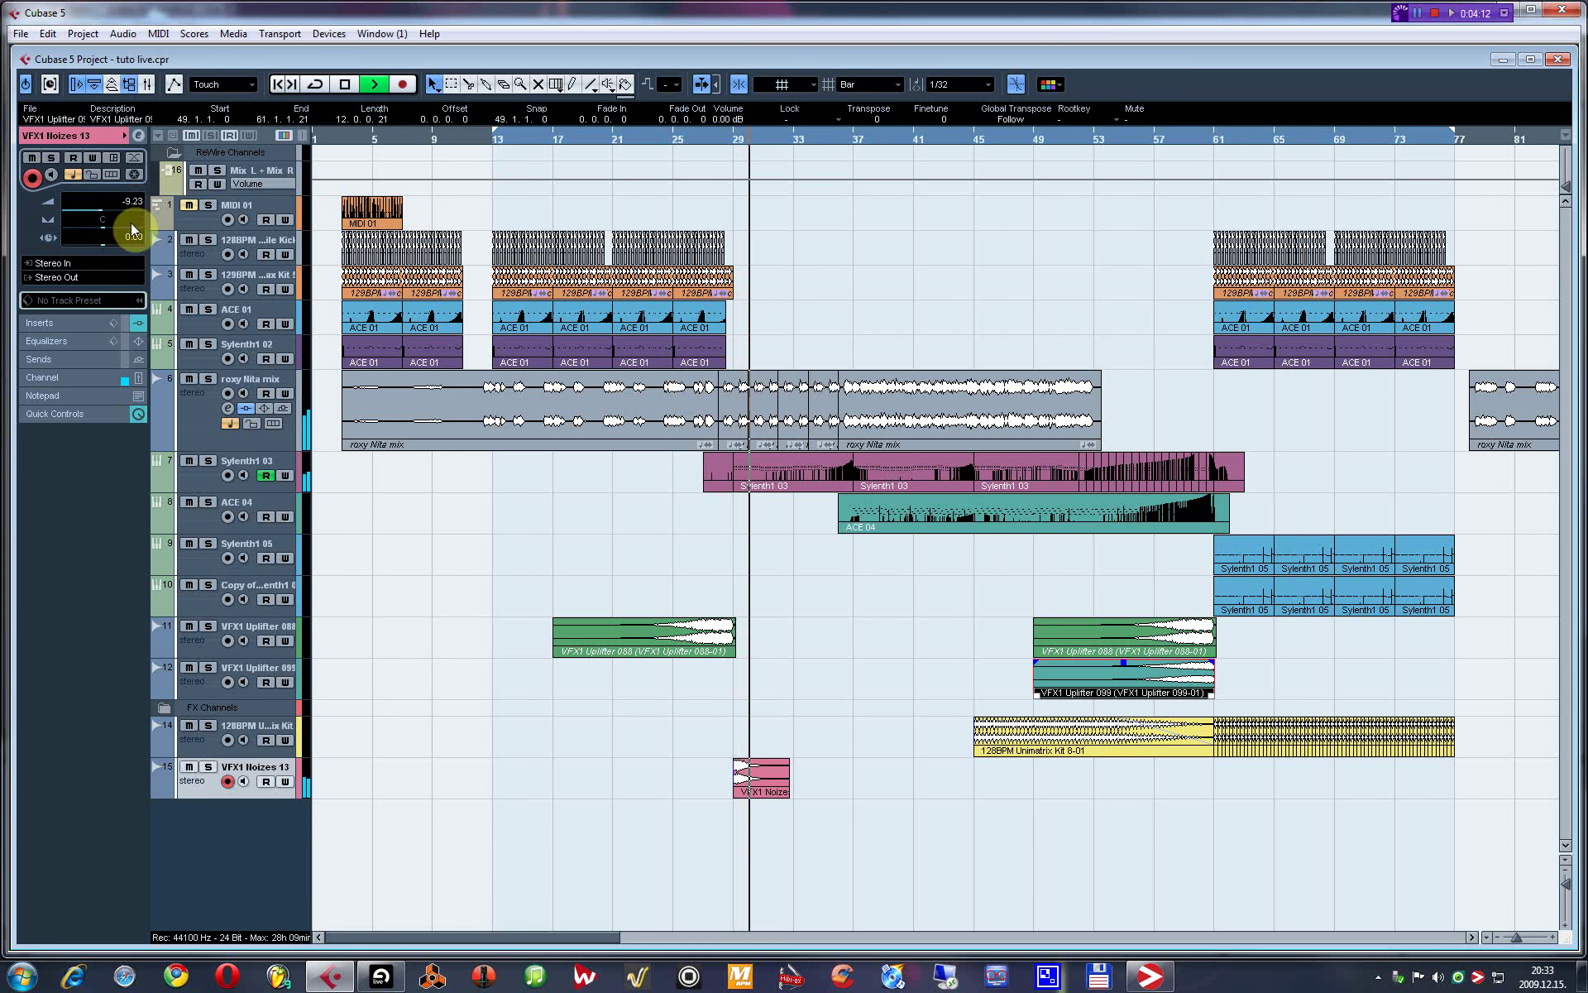
pyautogui.click(792, 616)
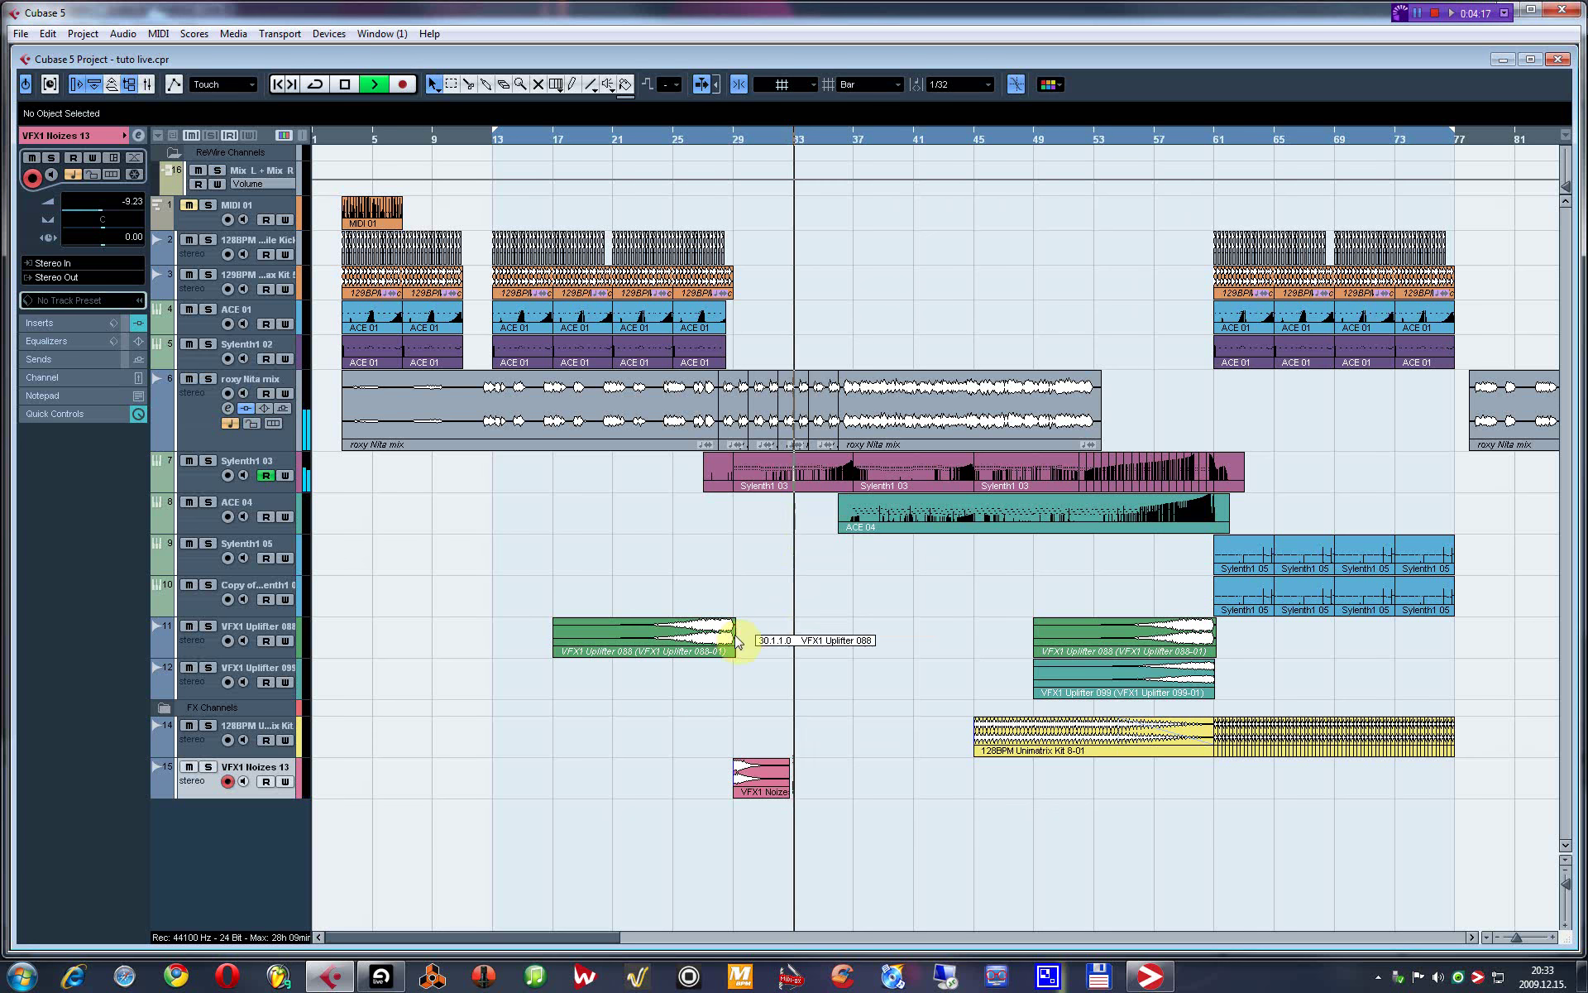
# Nudge the first VFX1 Uplifter 088 clip slightly later, off the grid, so it starts at 17.1.1.40.
pyautogui.press('h')
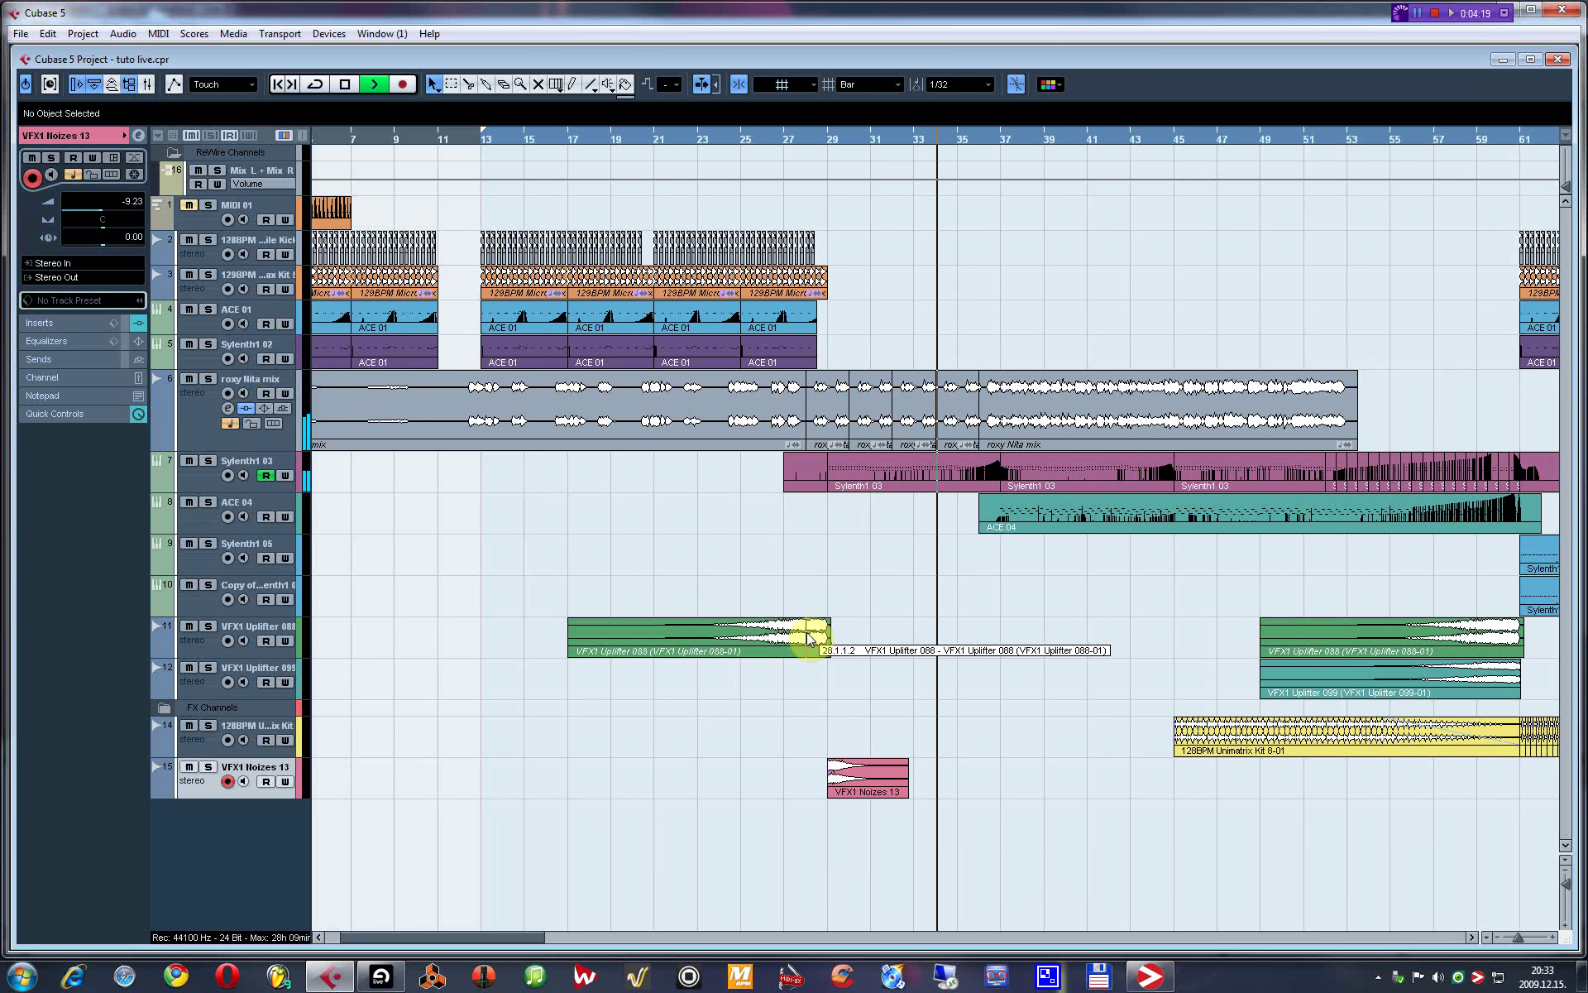
pyautogui.press('h')
pyautogui.press('h')
pyautogui.press('h')
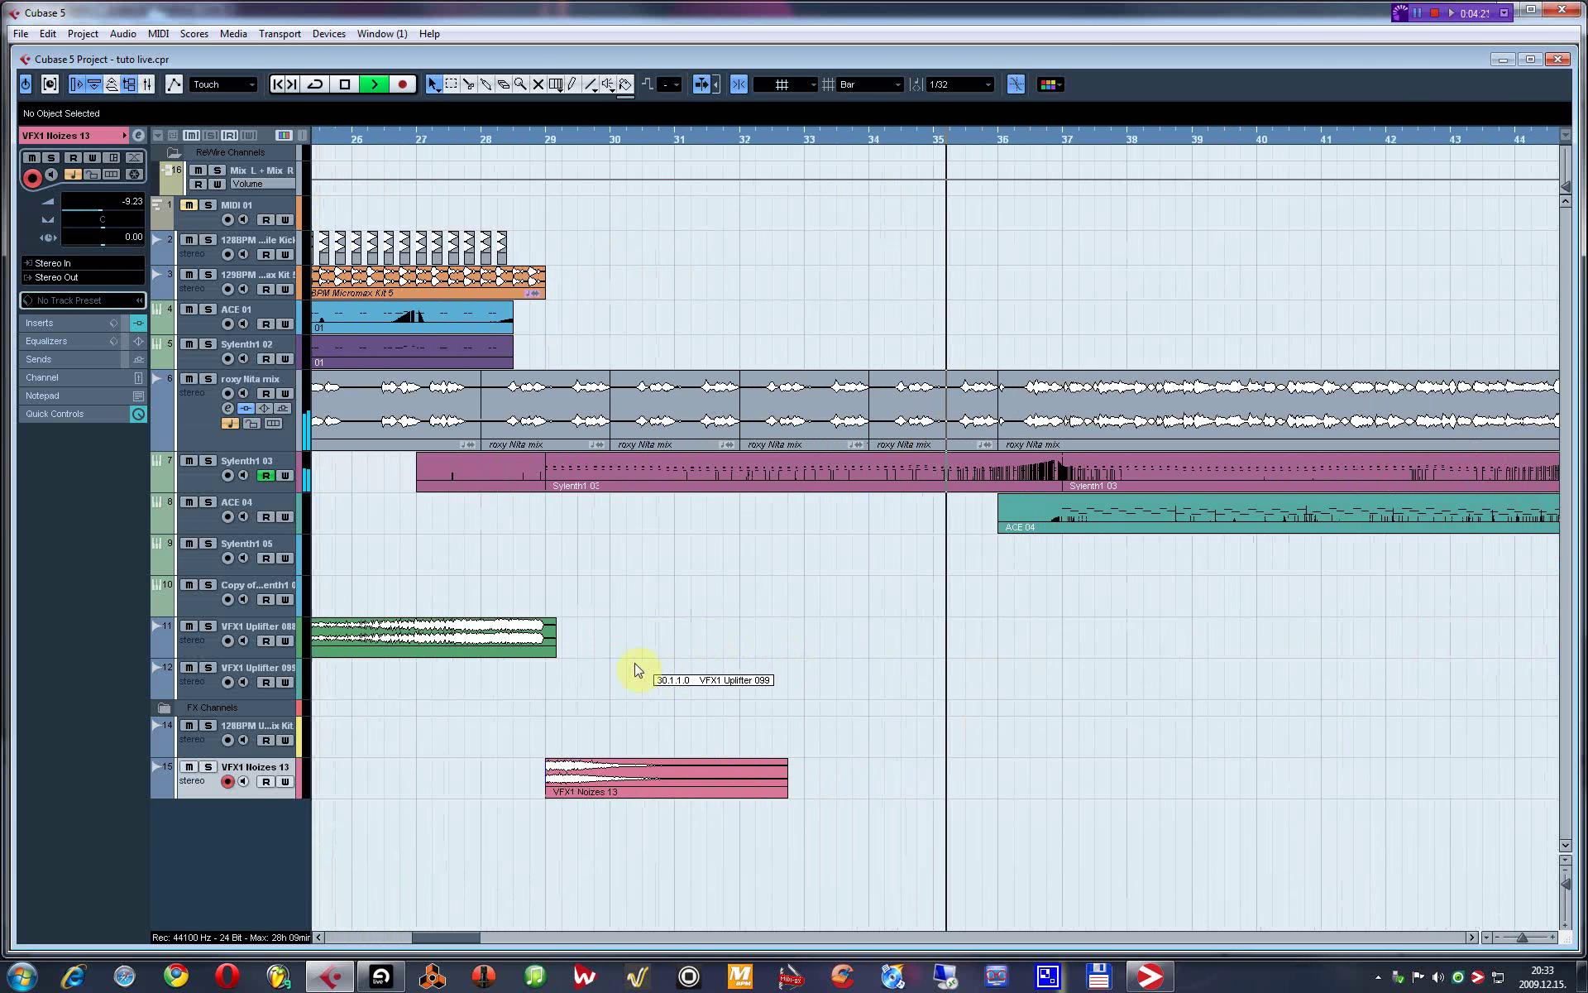
pyautogui.moveTo(523, 643); pyautogui.dragTo(524, 648)
pyautogui.click(738, 83)
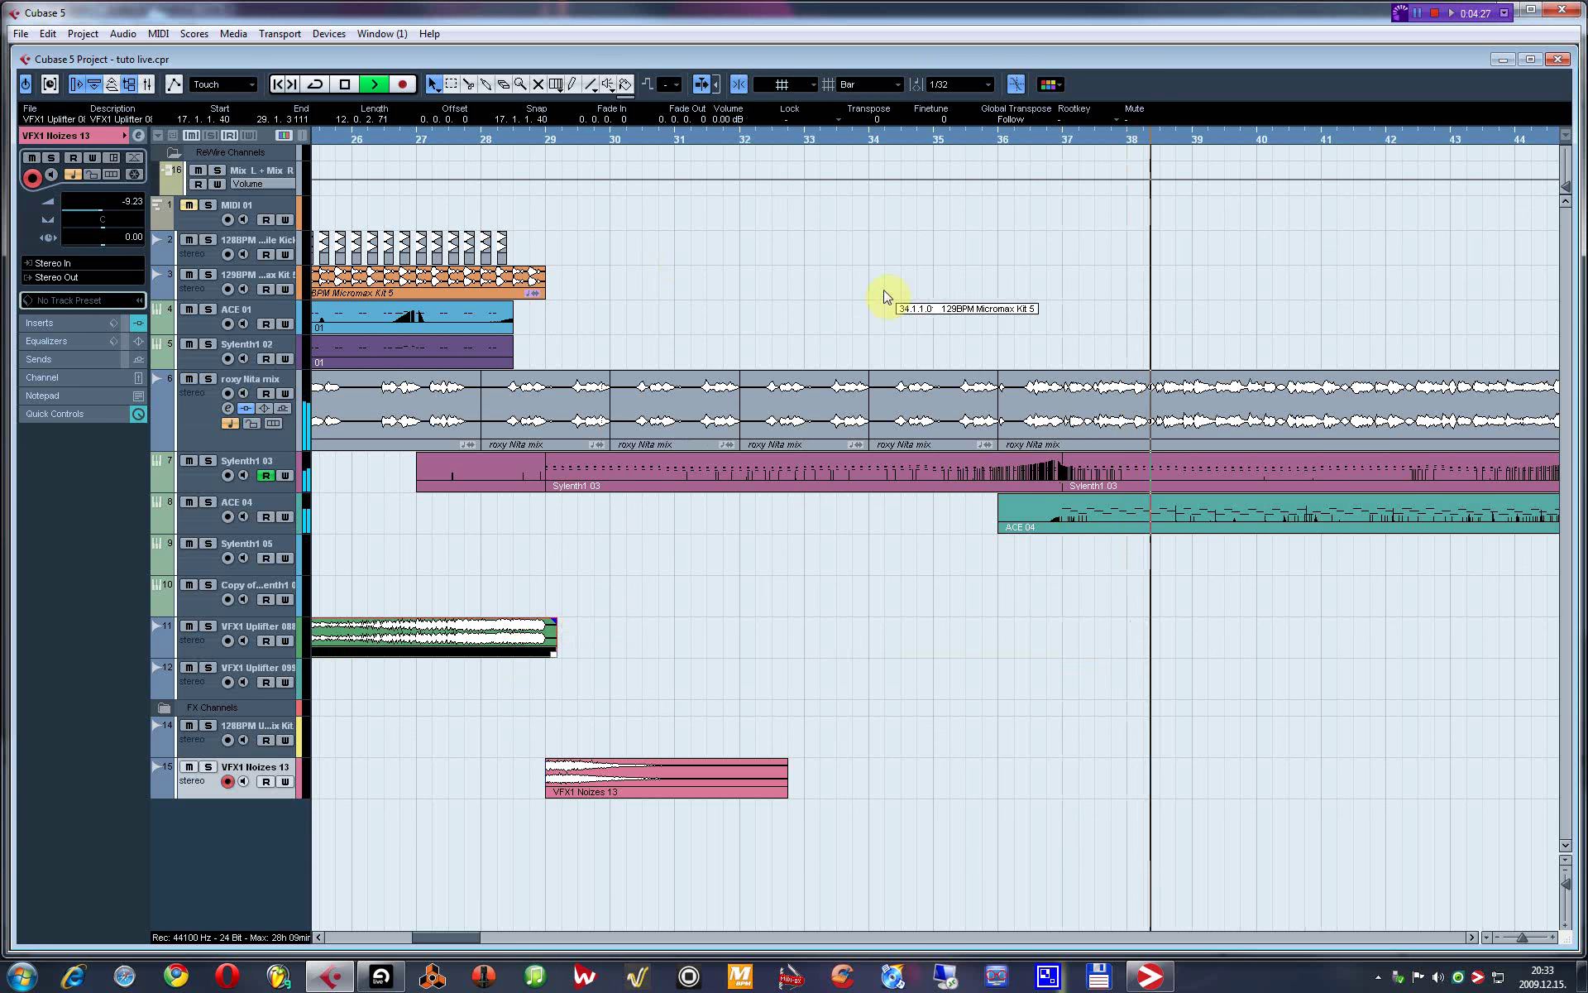
# Listen through the breakdown and build-up into the section starting at bar 61, checking the layered effects and drums.
pyautogui.press('g')
pyautogui.press('g')
pyautogui.press('g')
pyautogui.press('g')
pyautogui.press('g')
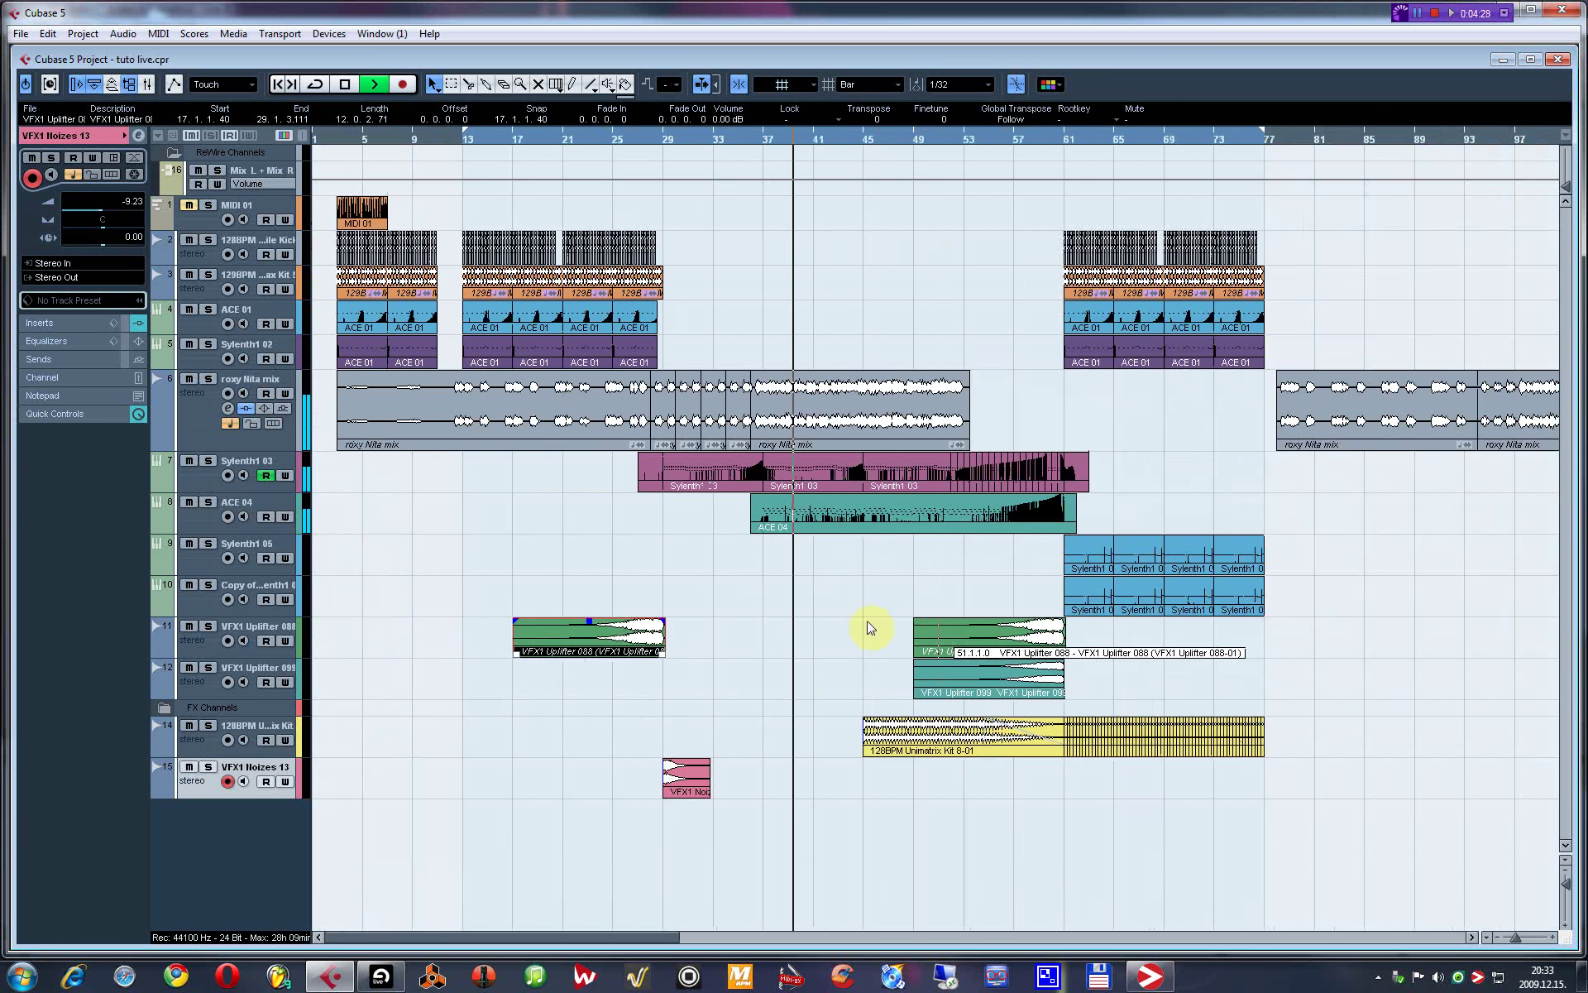
pyautogui.press('h')
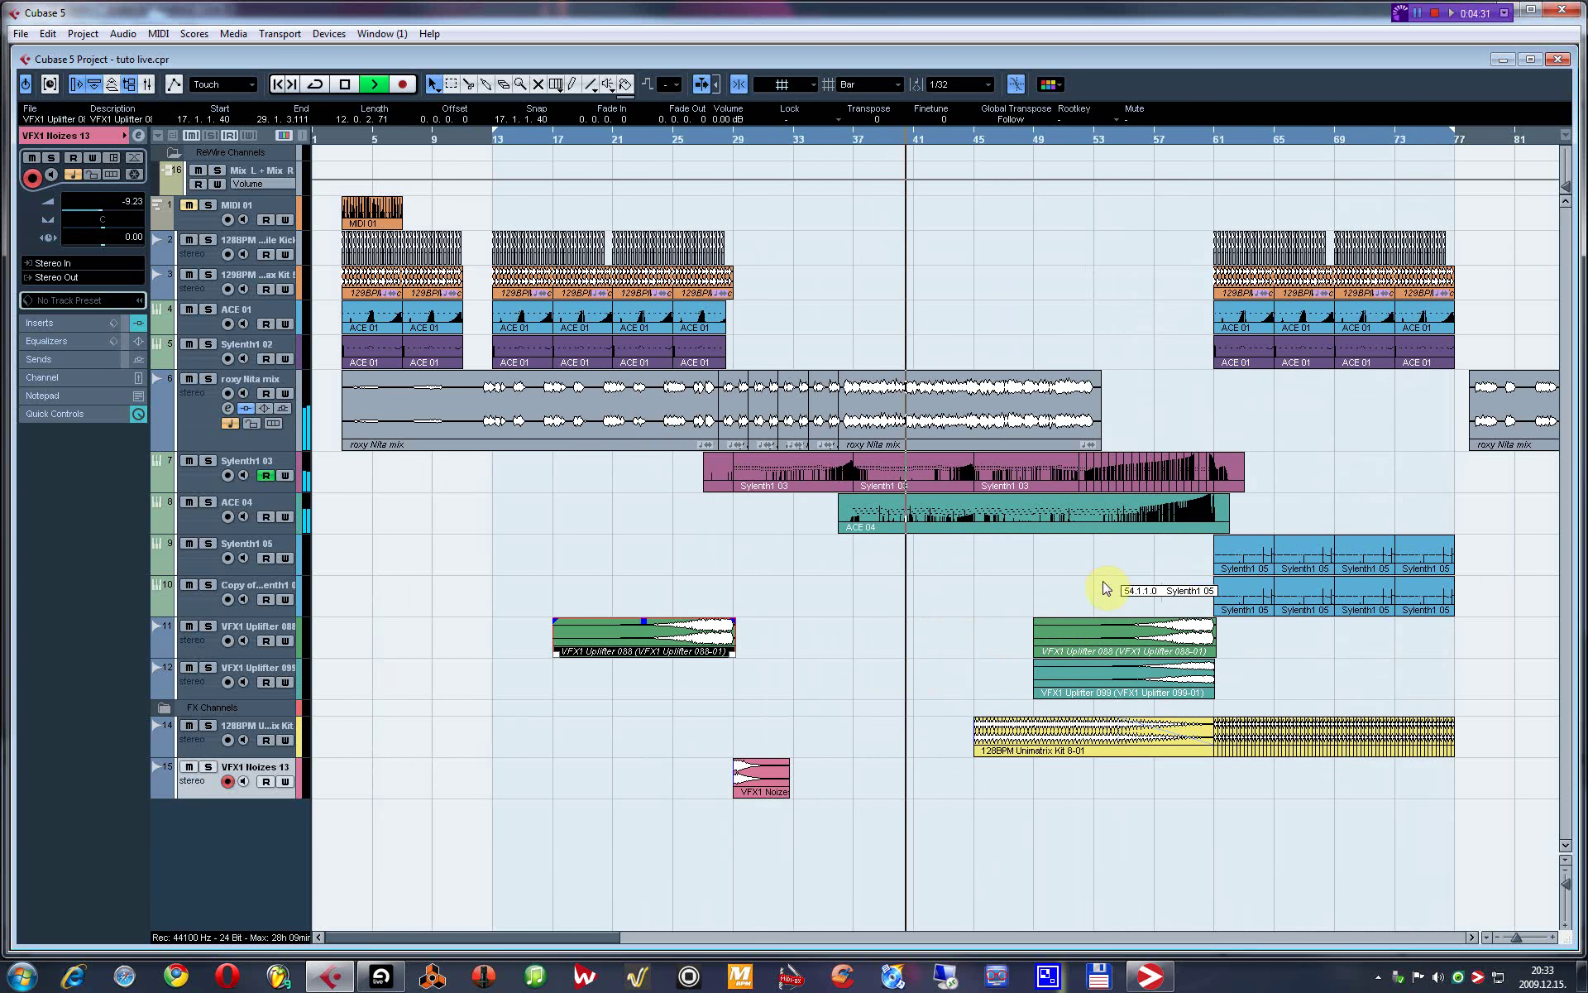
pyautogui.press('g')
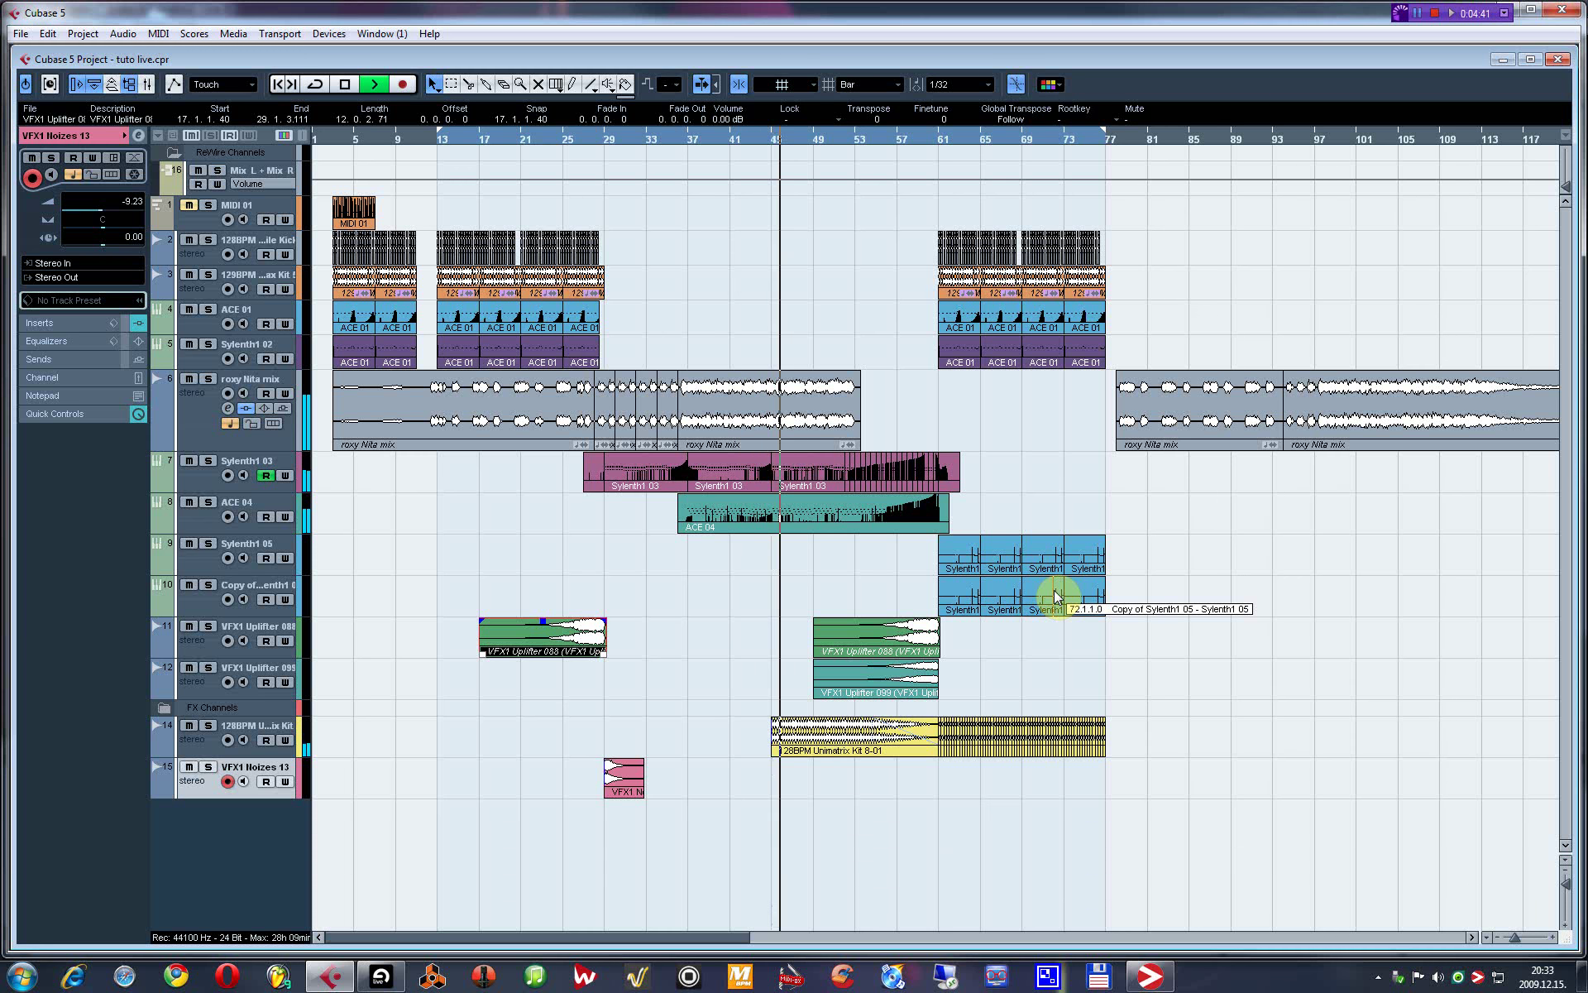
pyautogui.press('h')
pyautogui.press('h')
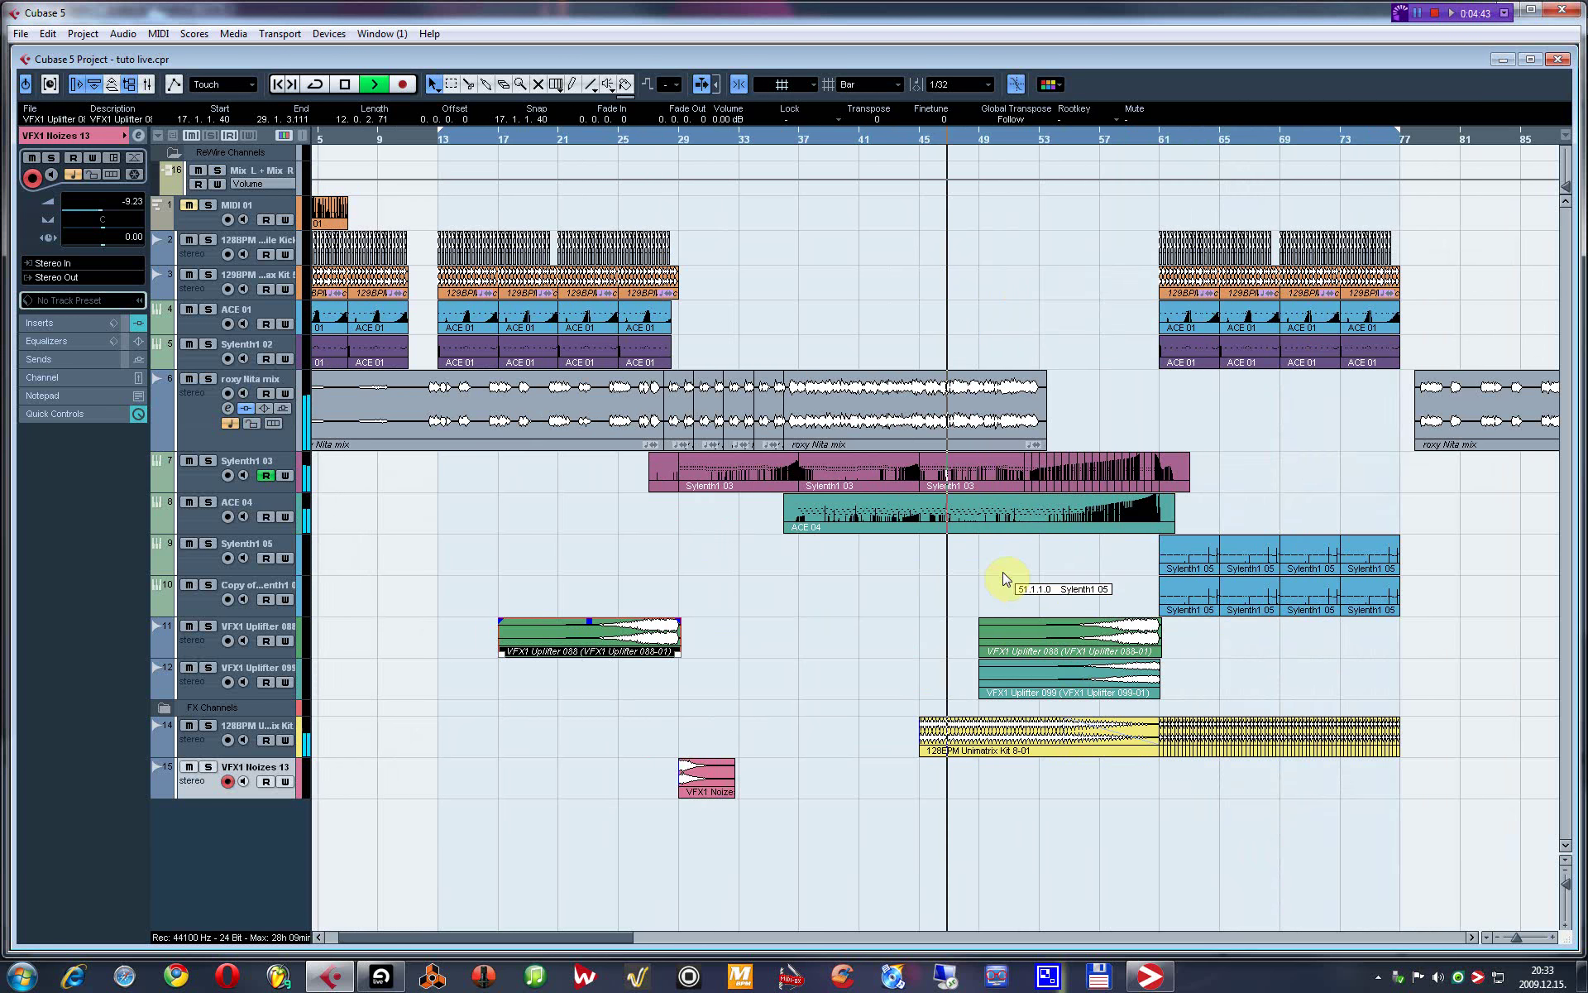
pyautogui.press('g')
pyautogui.press('g')
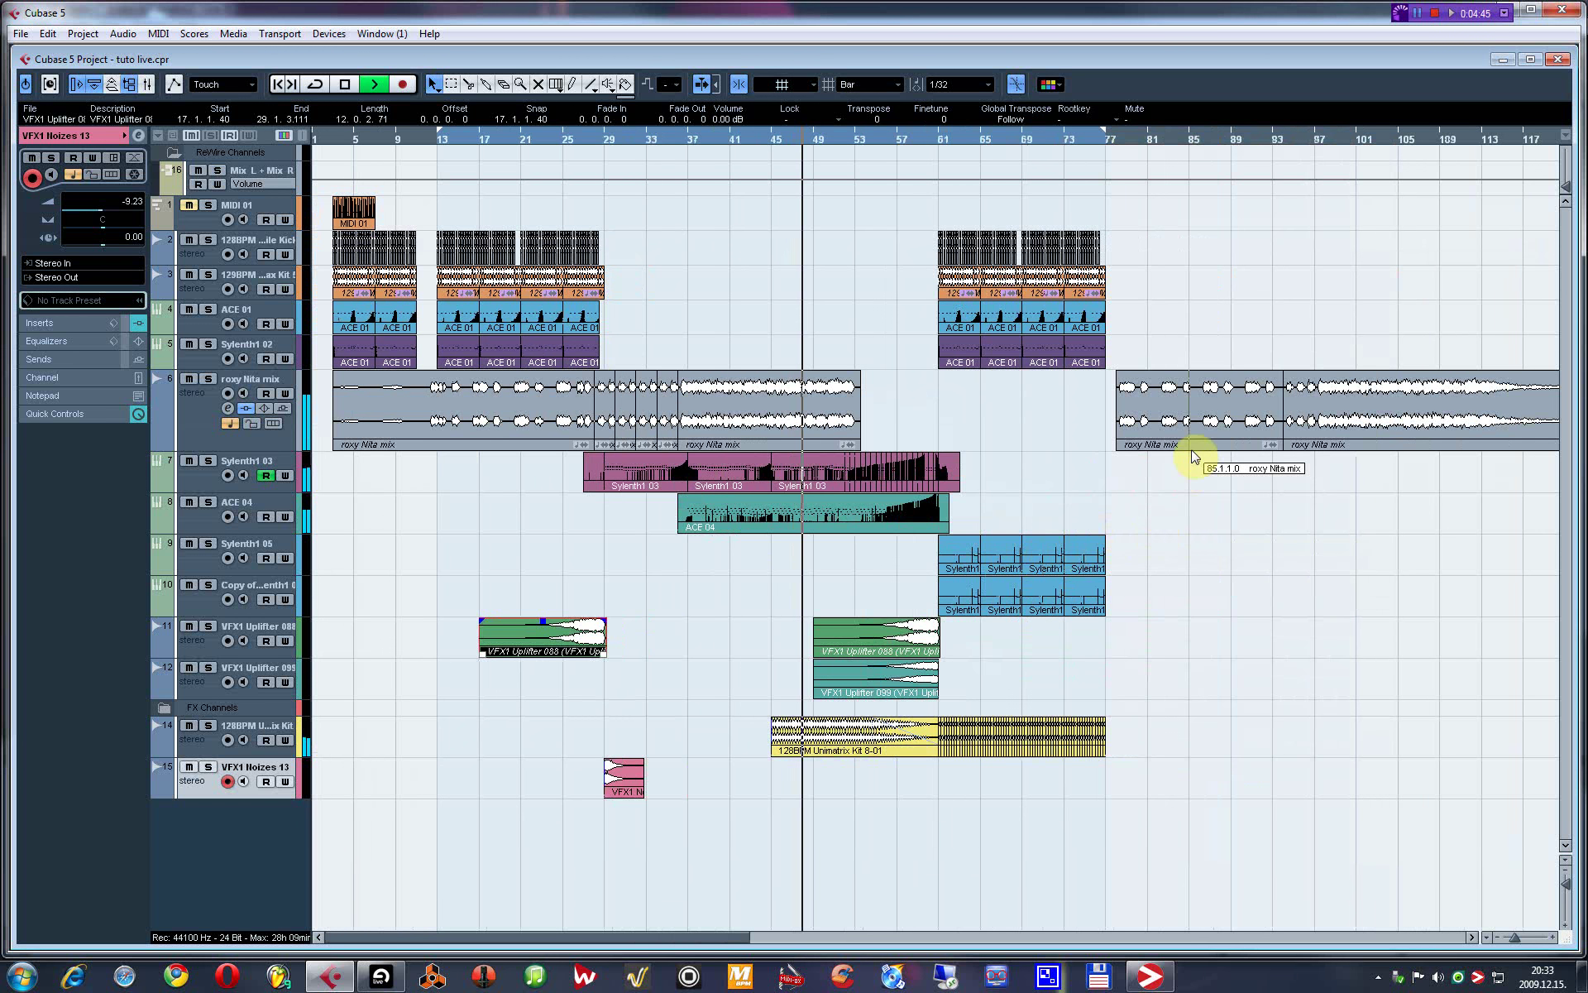
pyautogui.press('h')
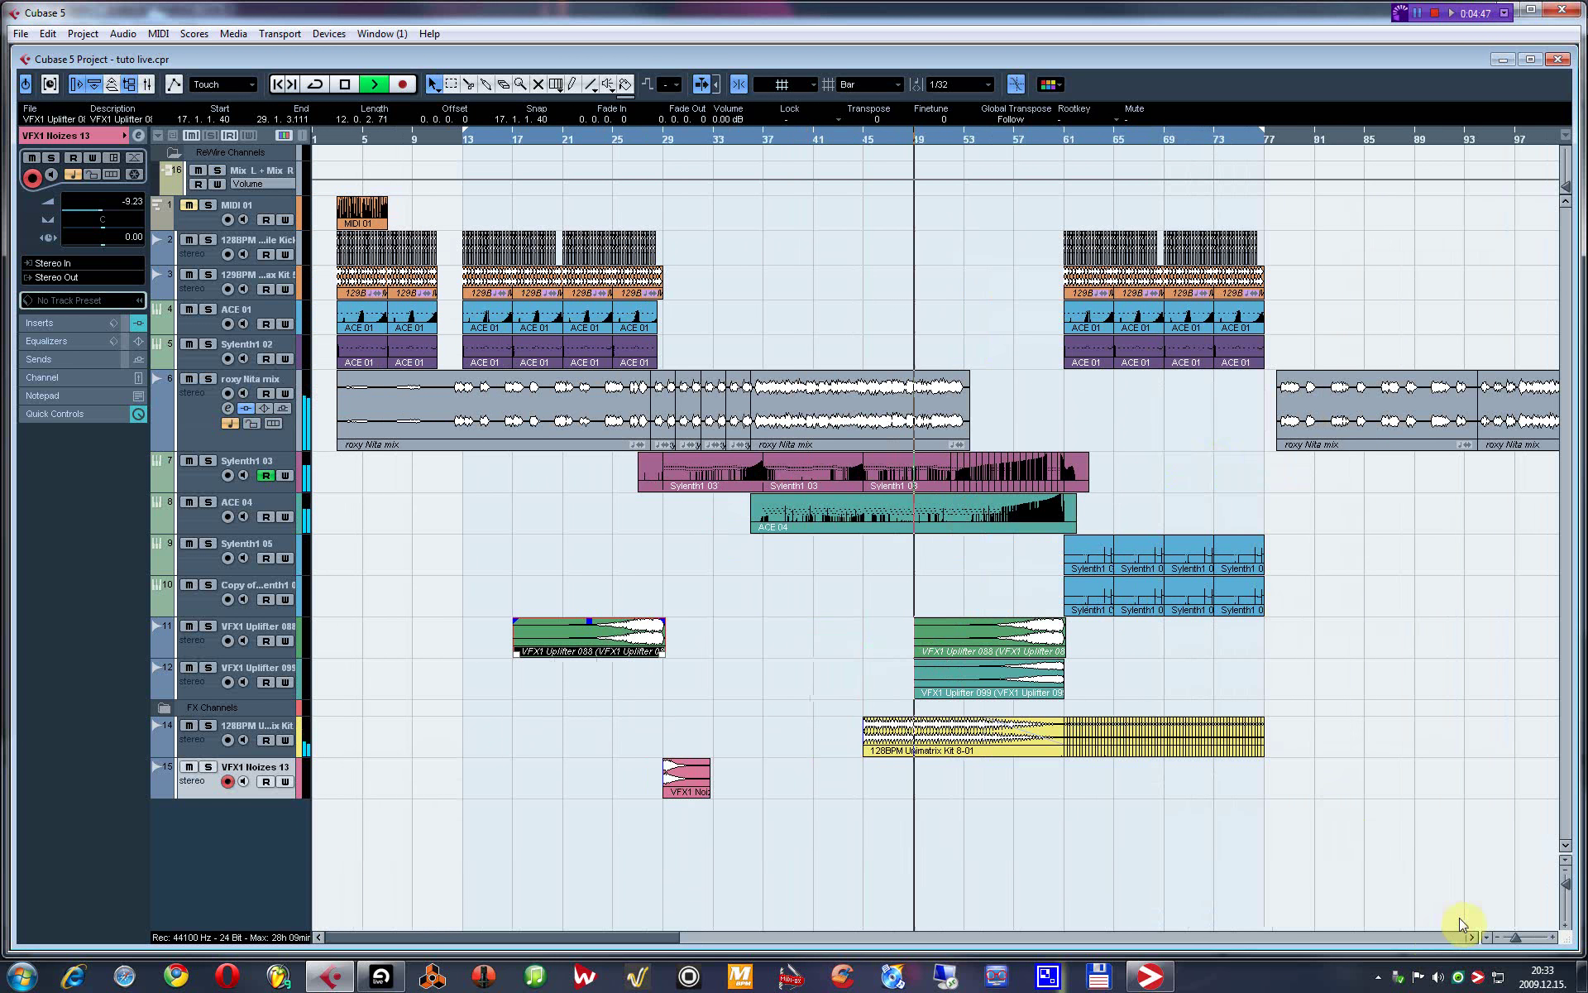
pyautogui.click(1473, 937)
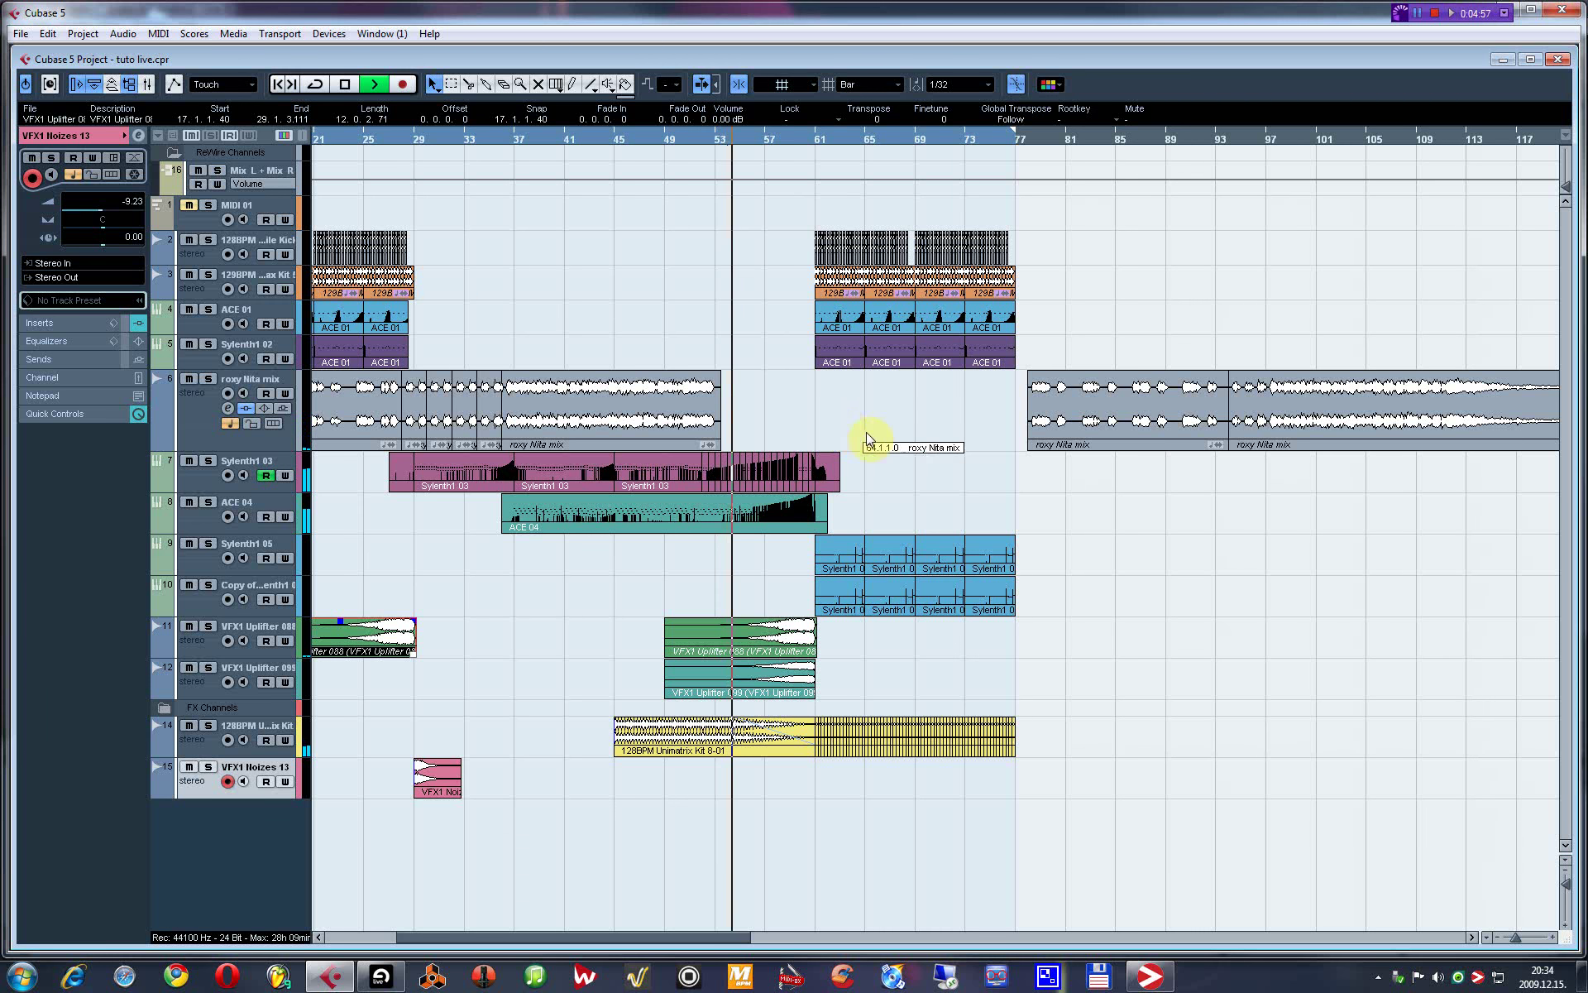
pyautogui.click(940, 476)
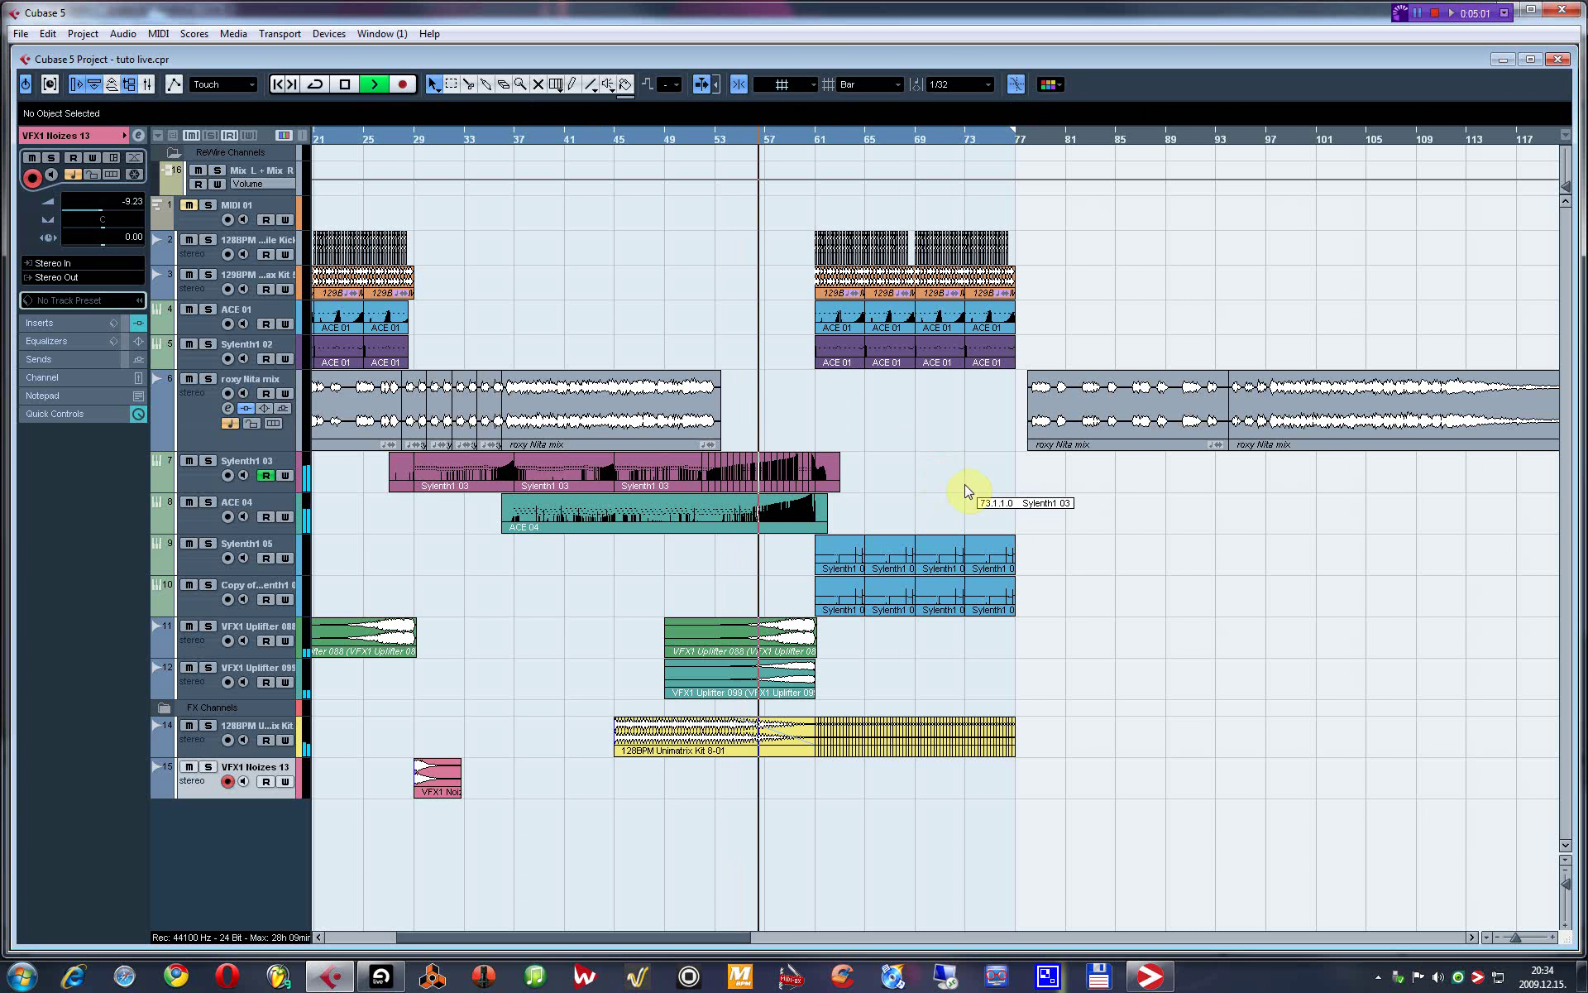
pyautogui.press('h')
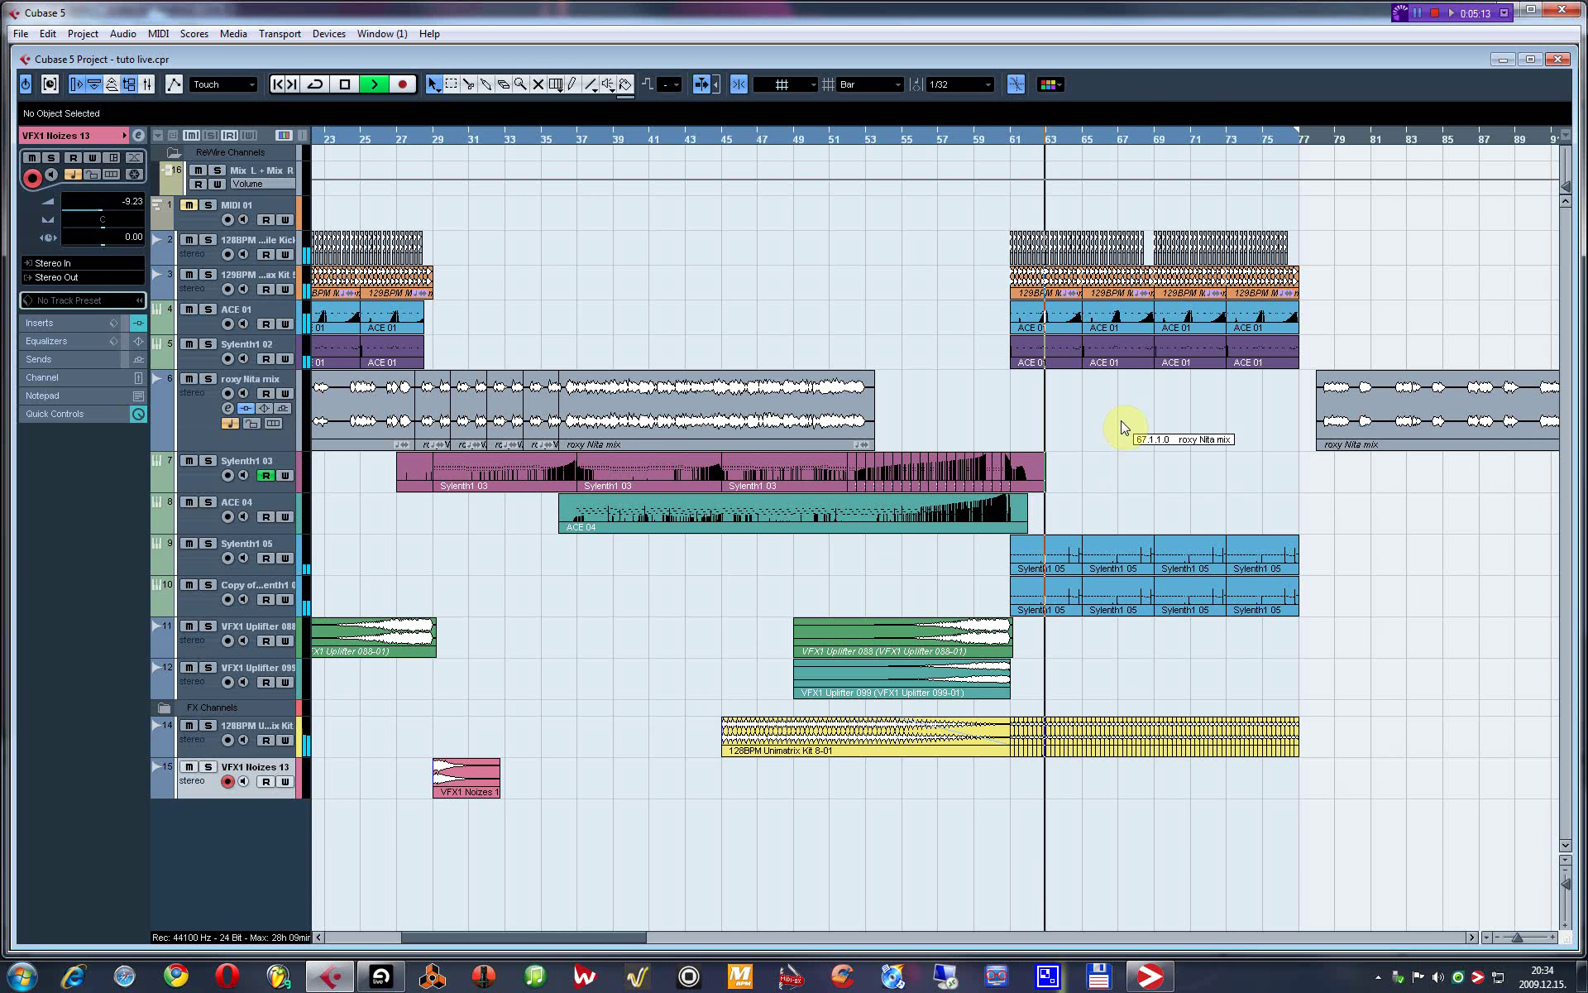
pyautogui.press('space')
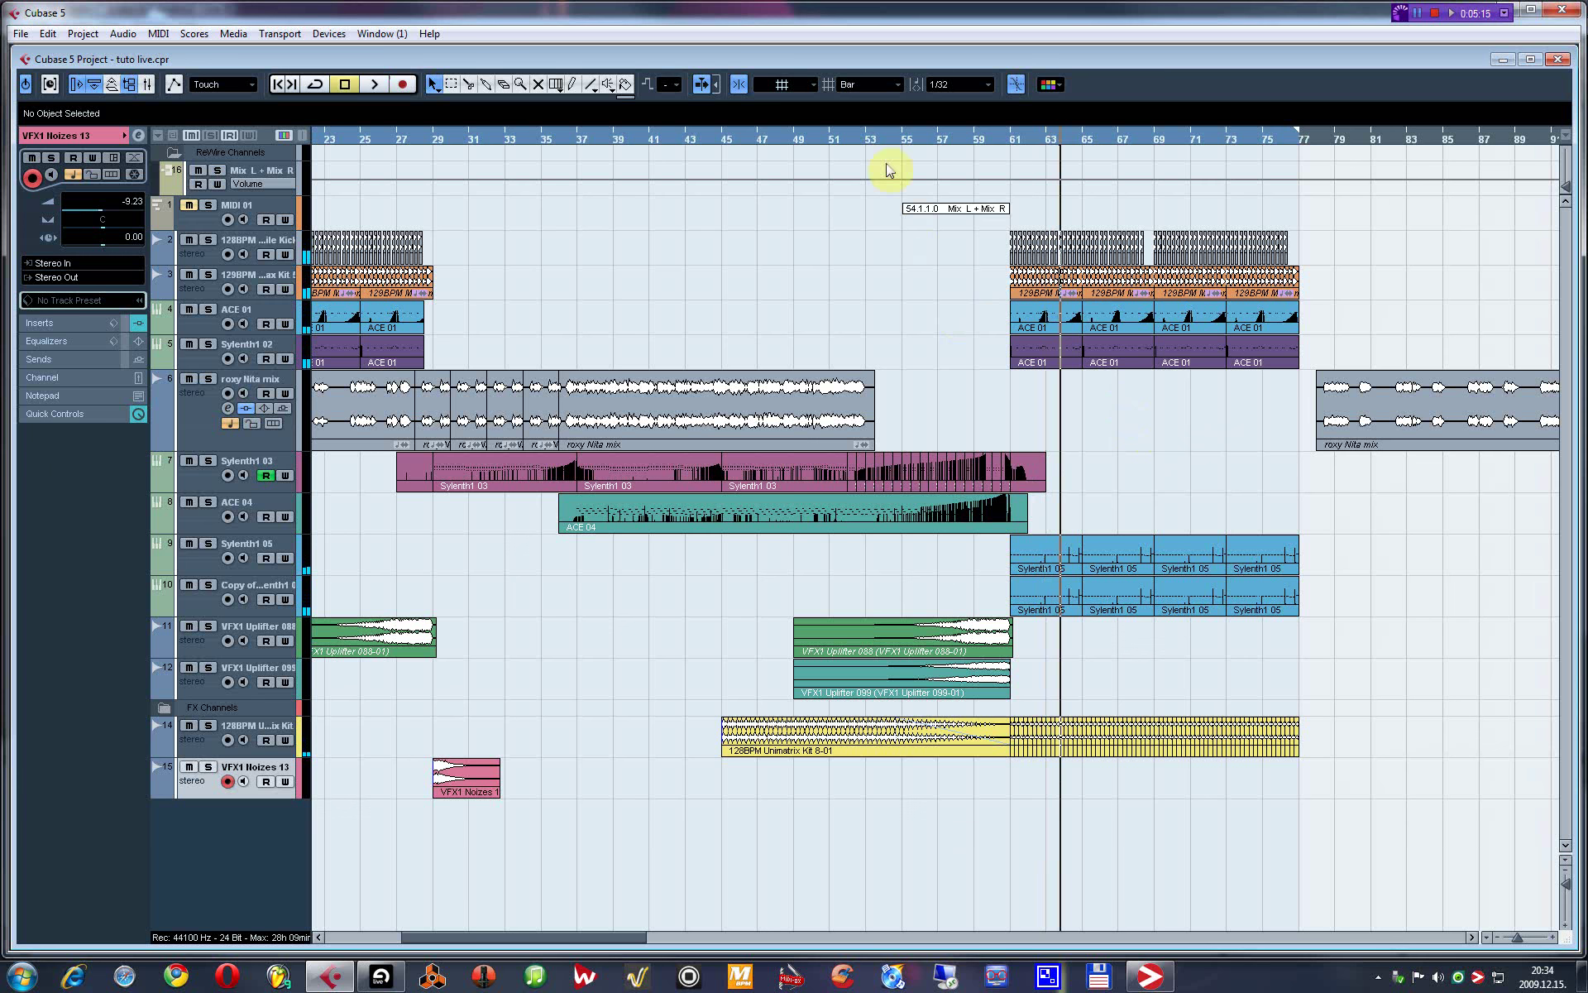
# Play from about bar 51 and solo the vocal mix track to hear how the vocal ends before the build-up.
pyautogui.click(827, 137)
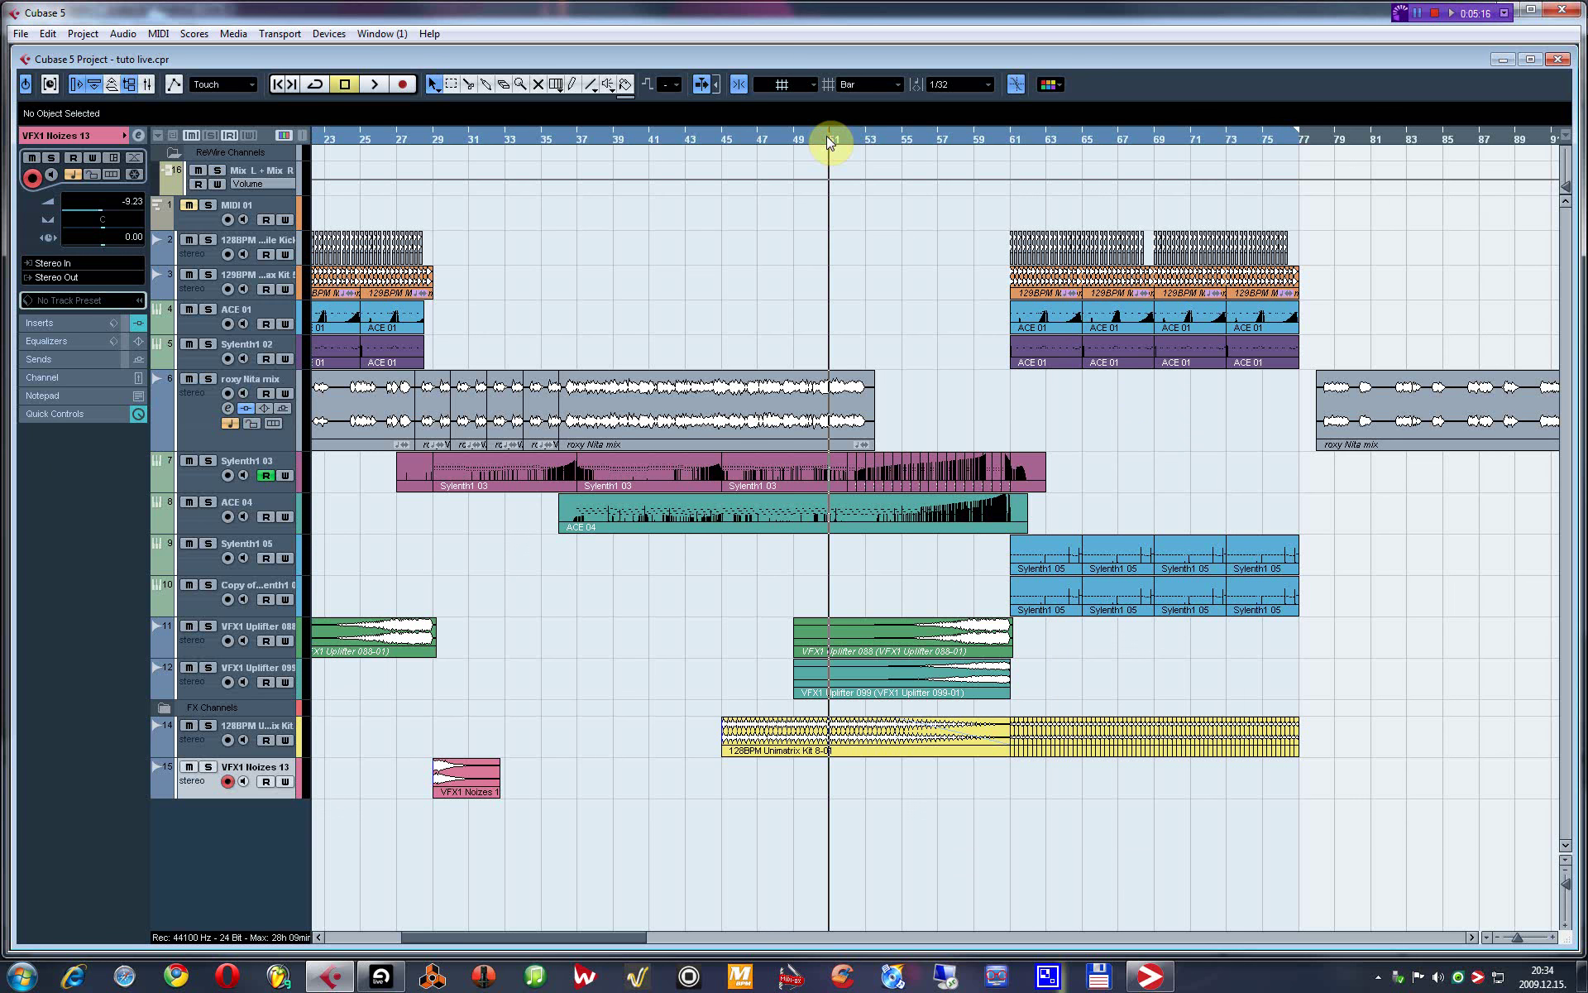
pyautogui.press('h')
pyautogui.press('h')
pyautogui.press('h')
pyautogui.press('h')
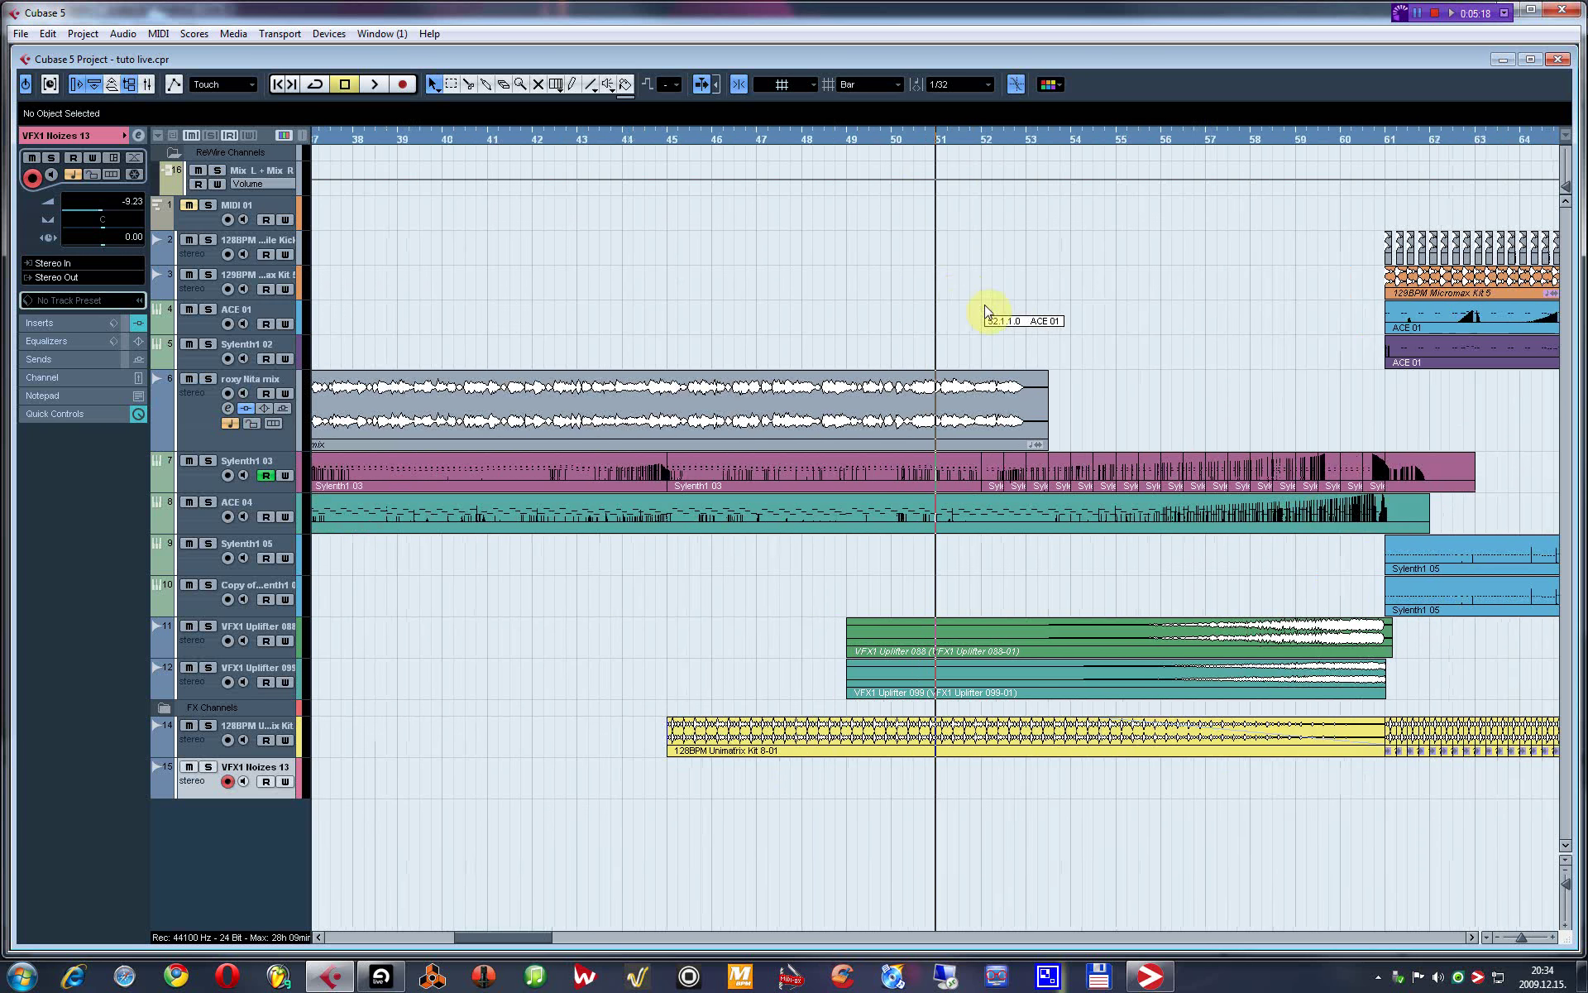
pyautogui.press('space')
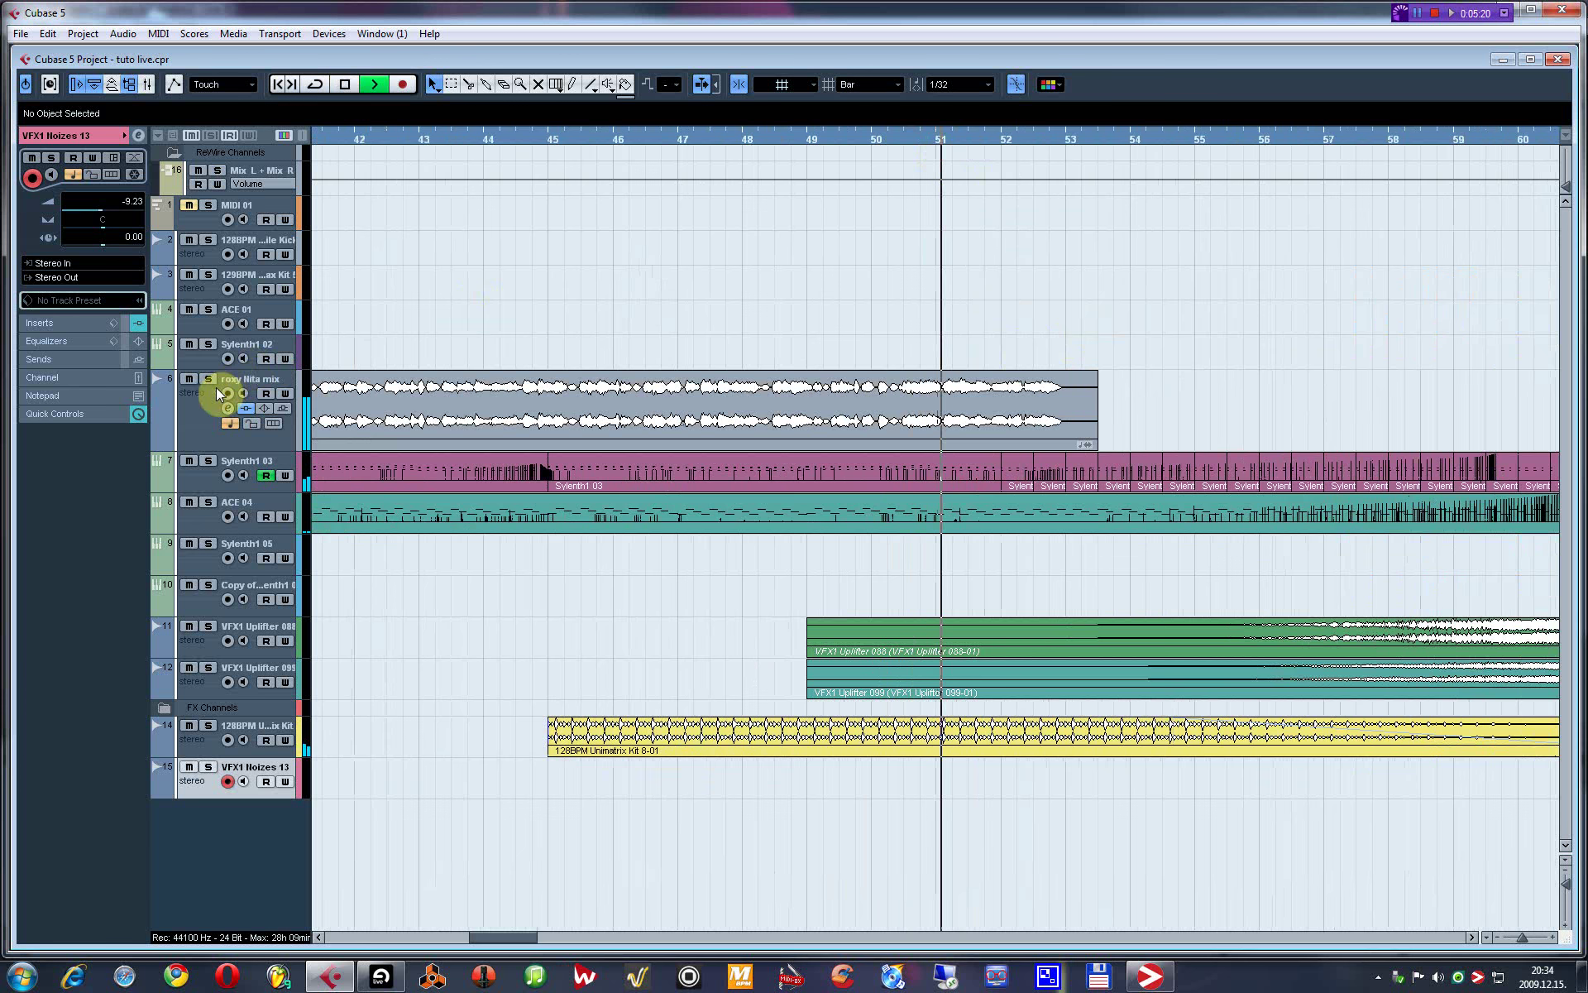
pyautogui.click(216, 387)
pyautogui.click(208, 380)
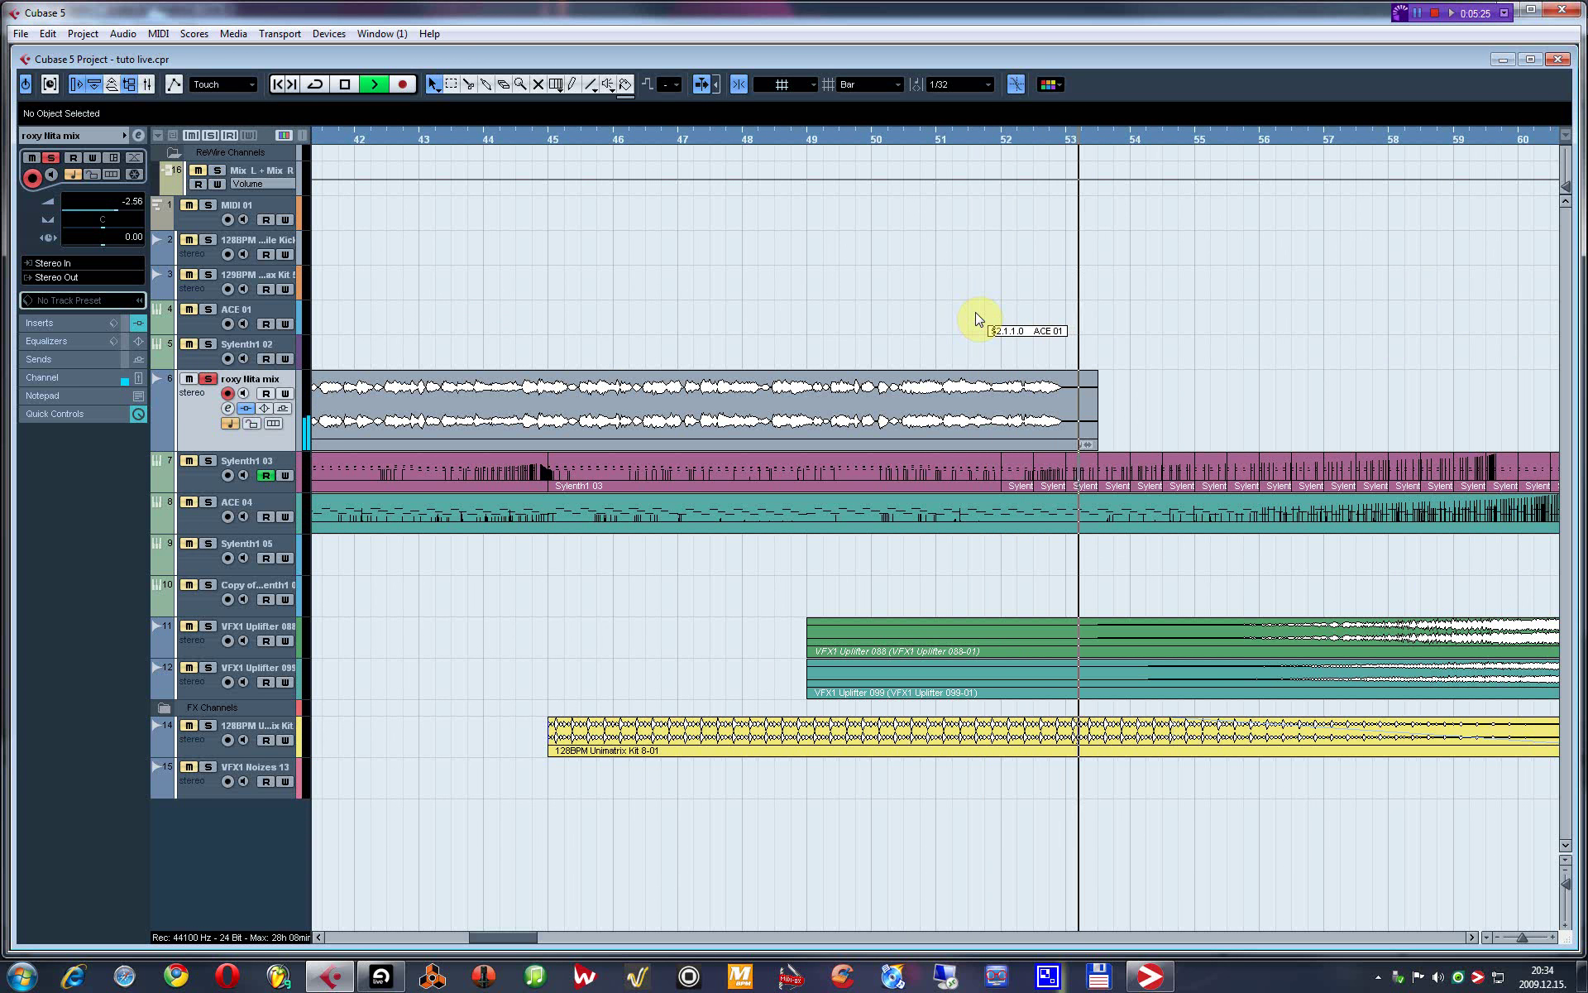
pyautogui.press('space')
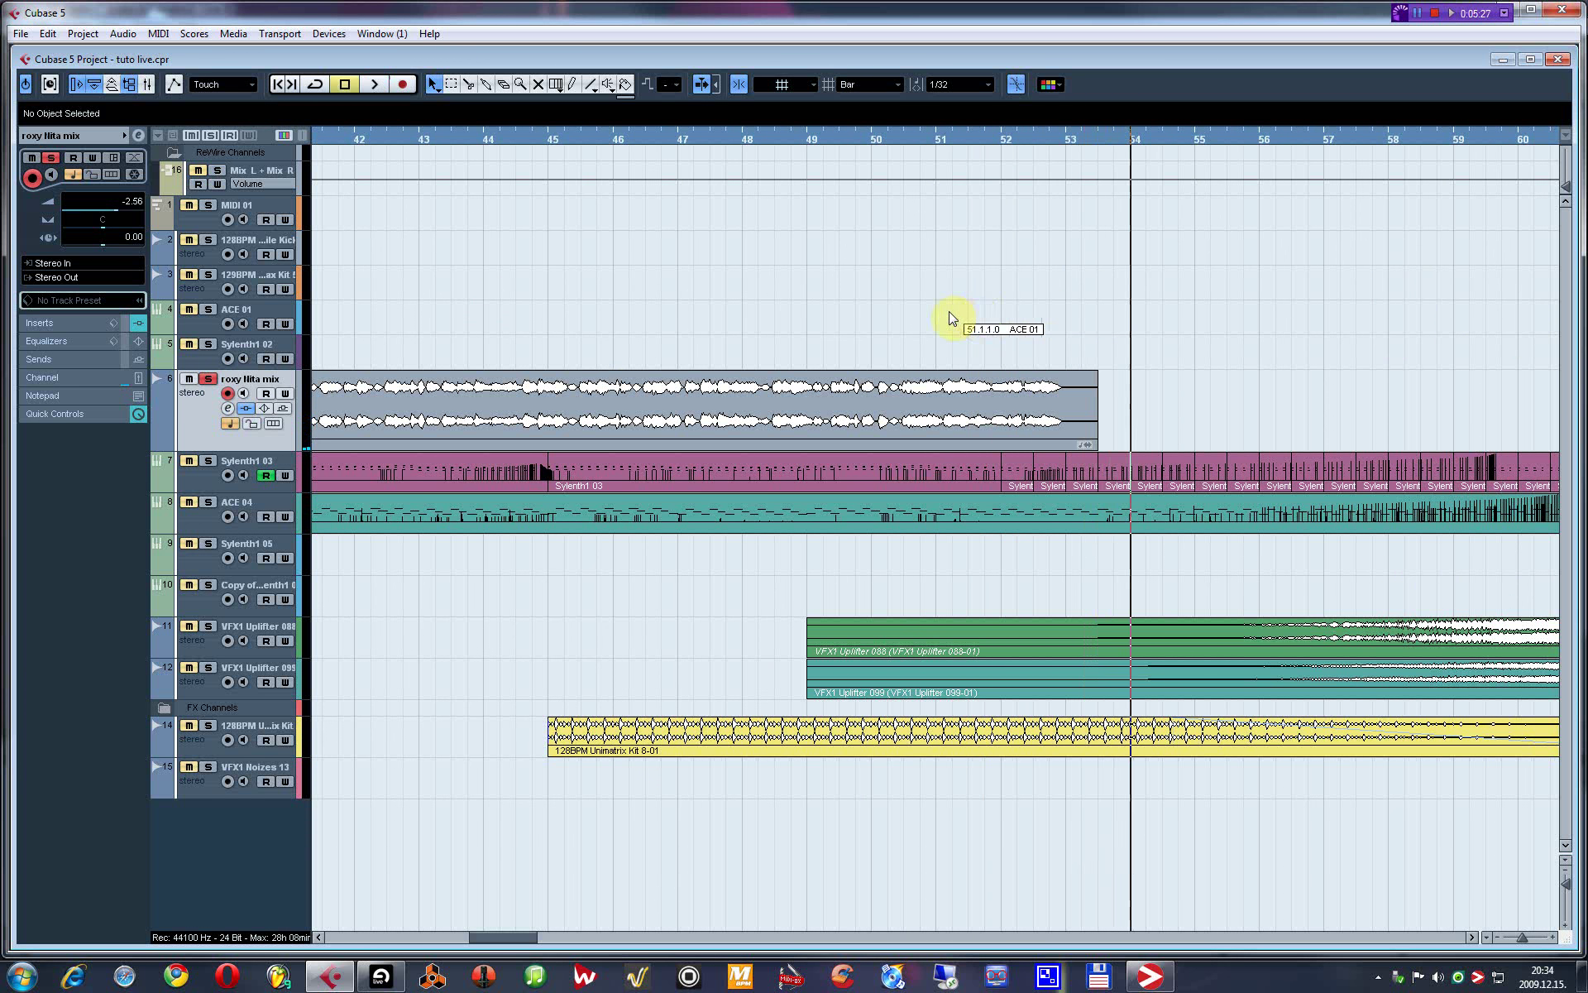
# Insert a second KarmaFX Deelay in the vocal track's fourth insert slot, after the L2.
pyautogui.press('g')
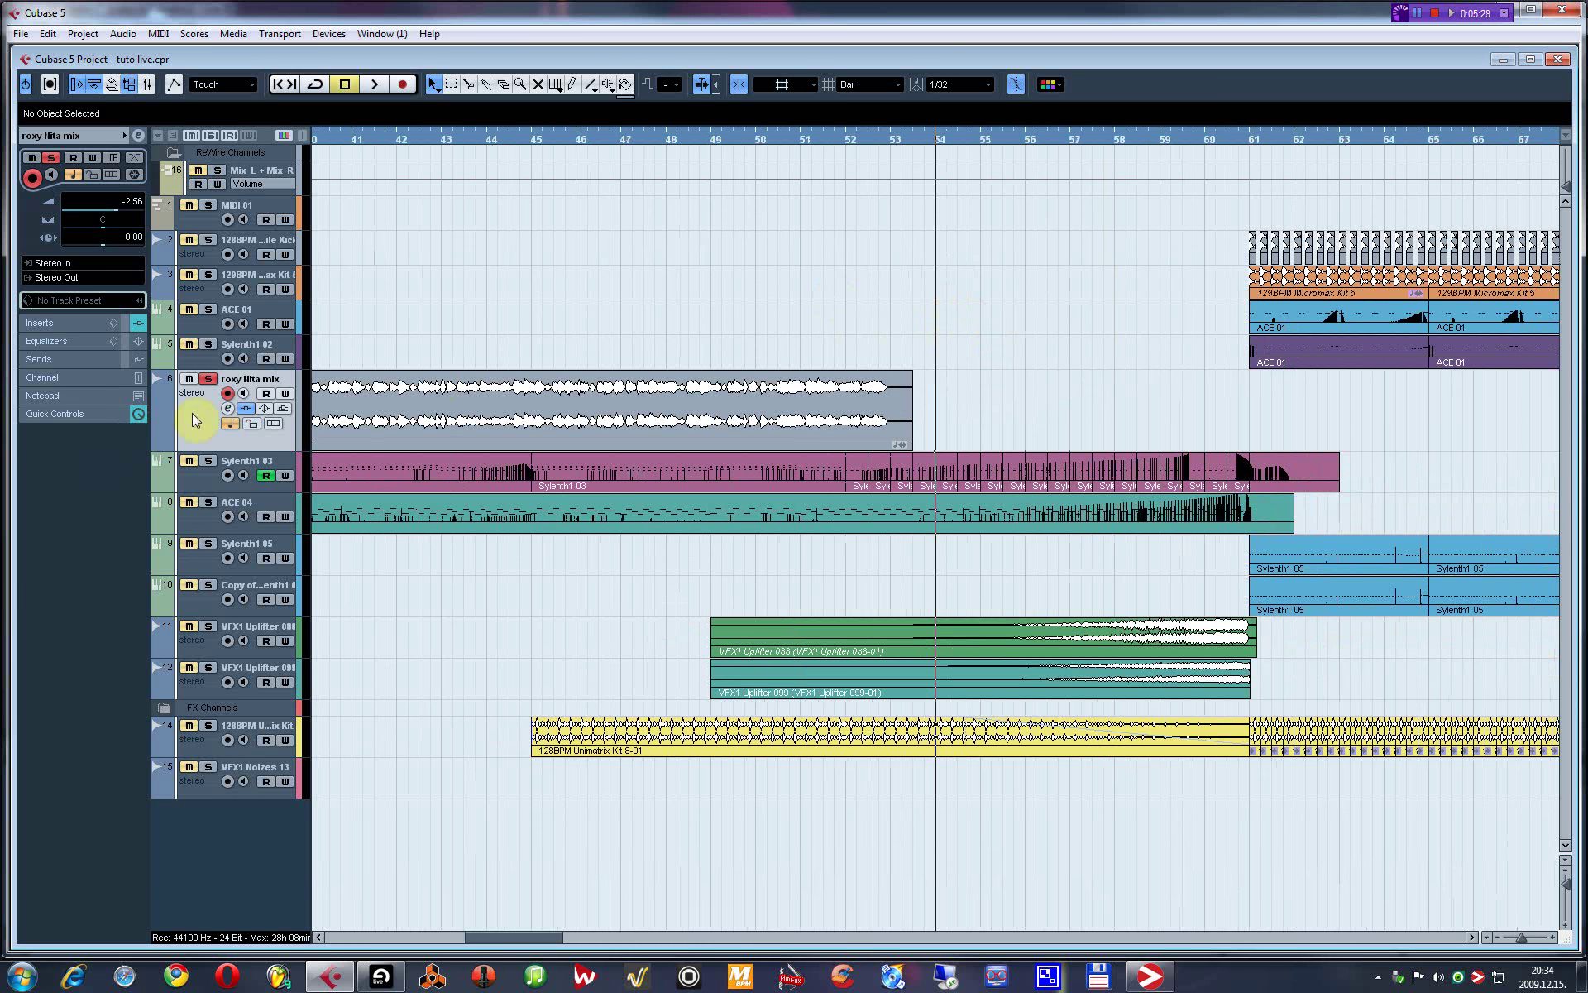
pyautogui.click(135, 135)
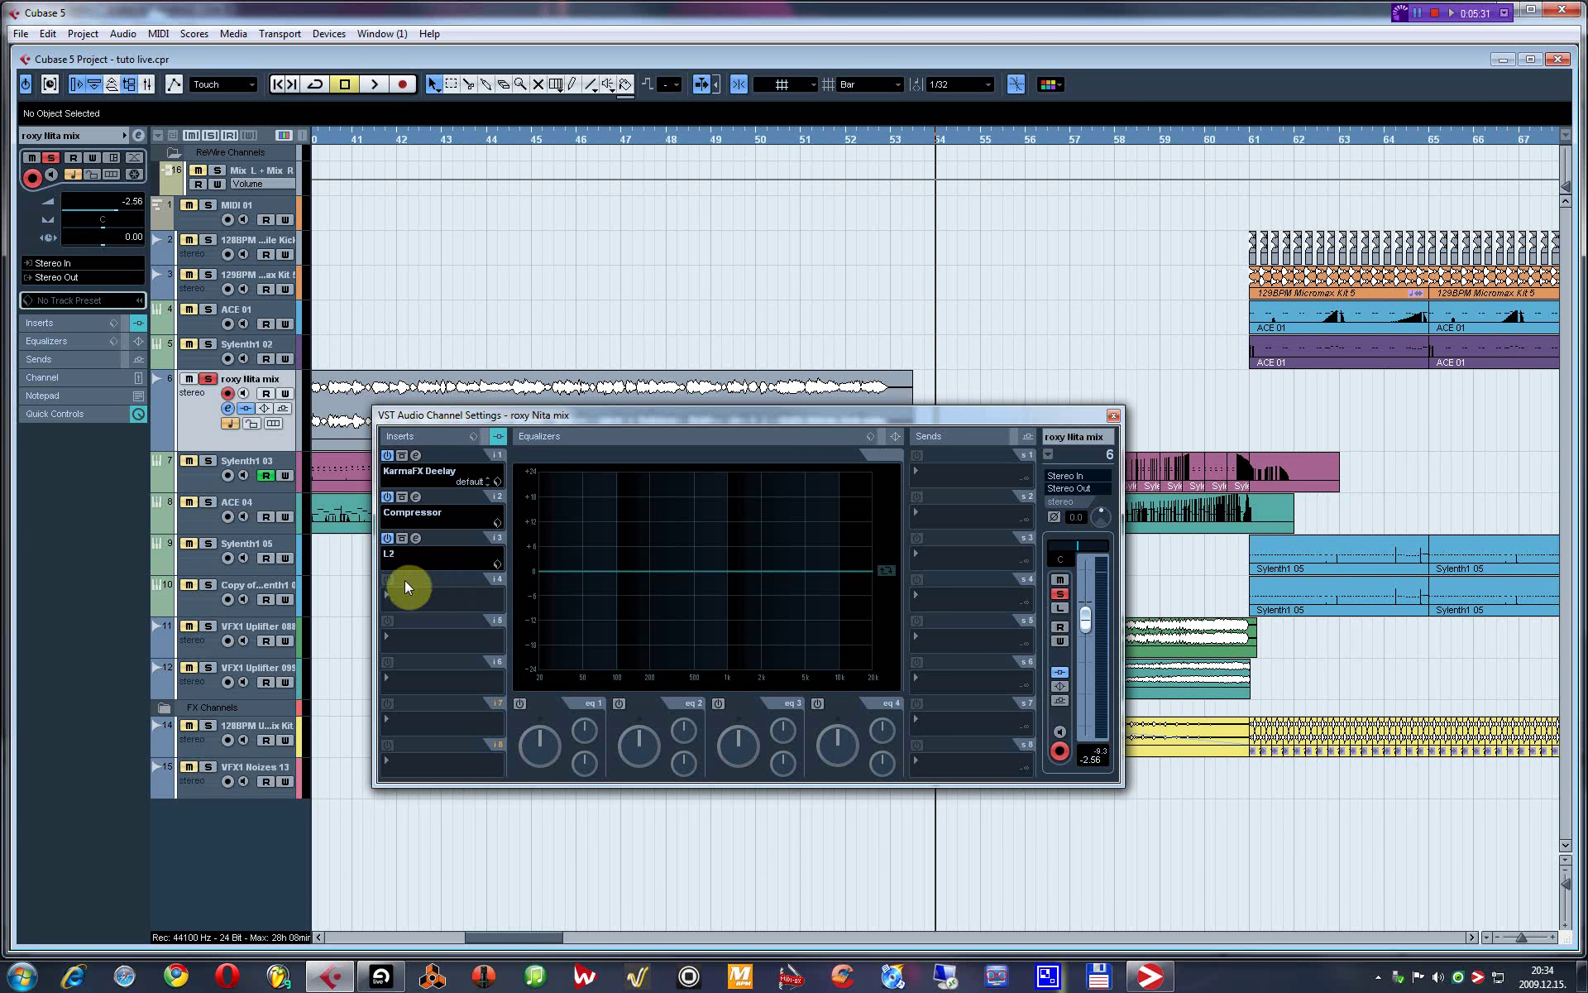
pyautogui.click(429, 592)
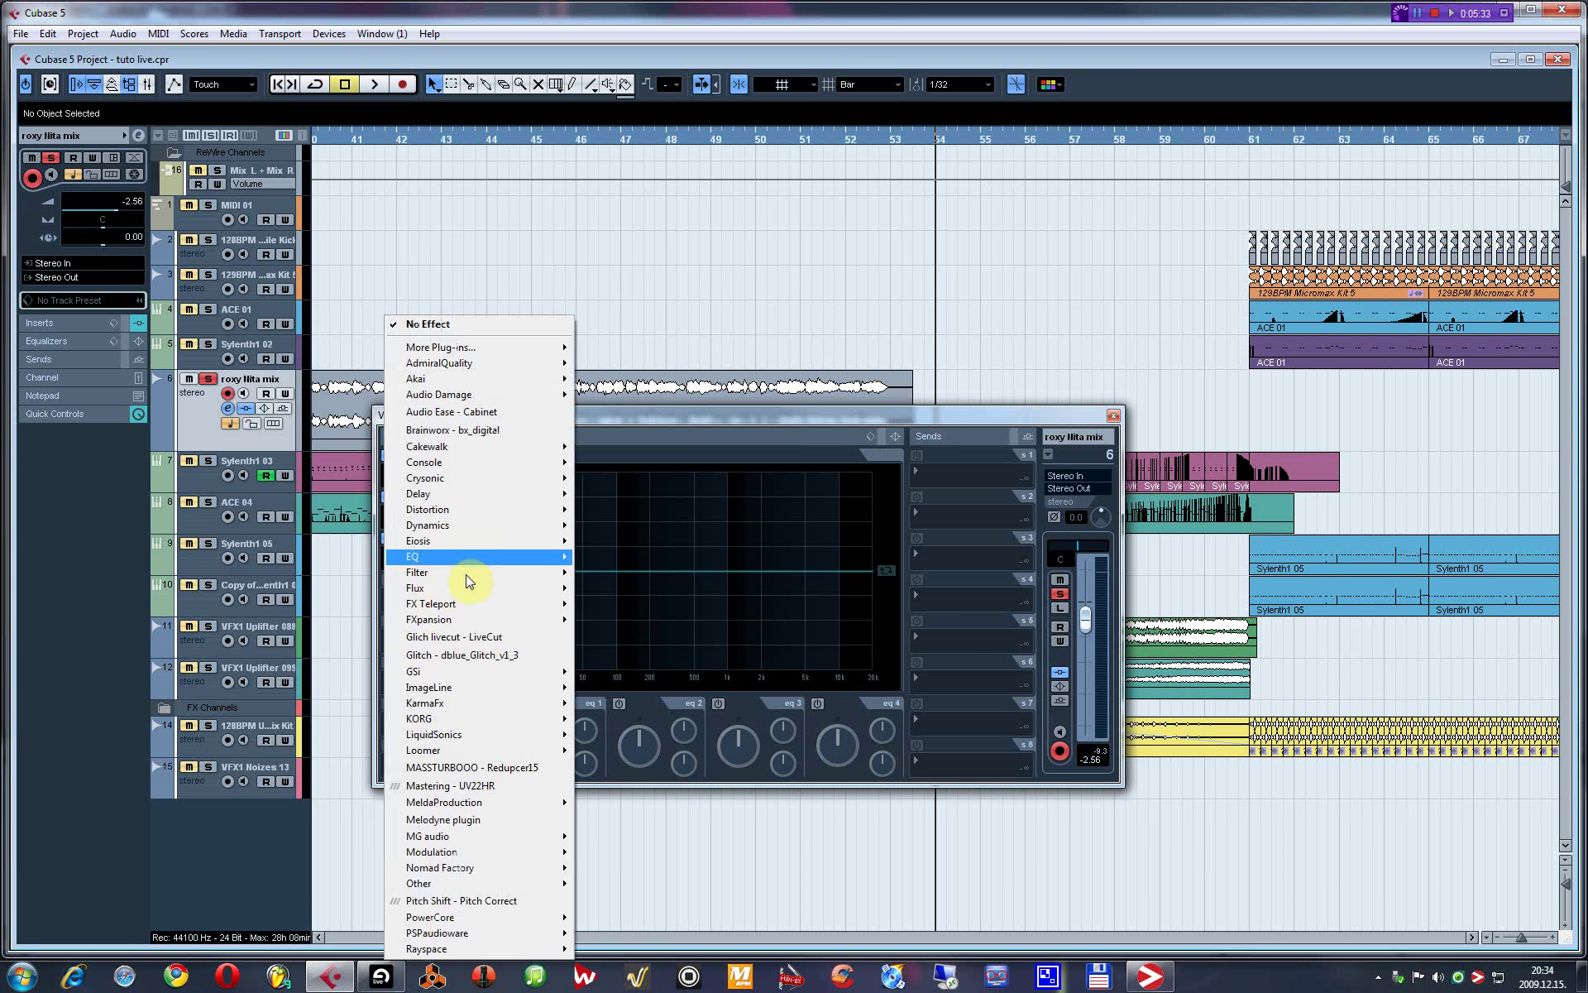
pyautogui.moveTo(467, 620)
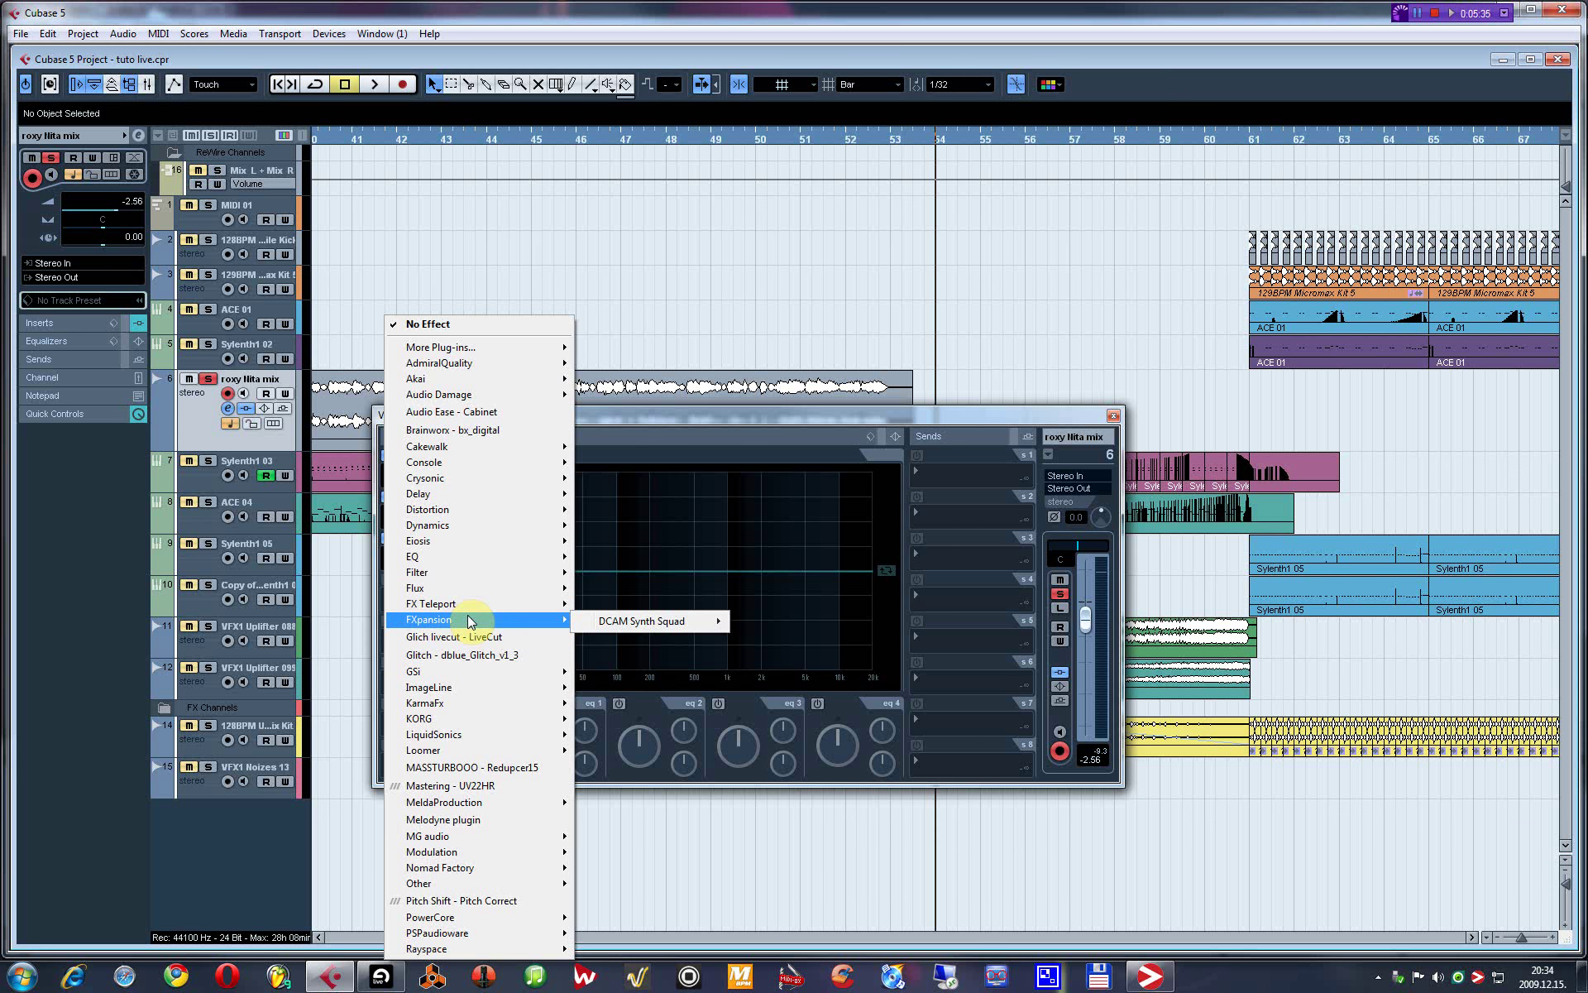
pyautogui.moveTo(474, 711)
pyautogui.moveTo(616, 705)
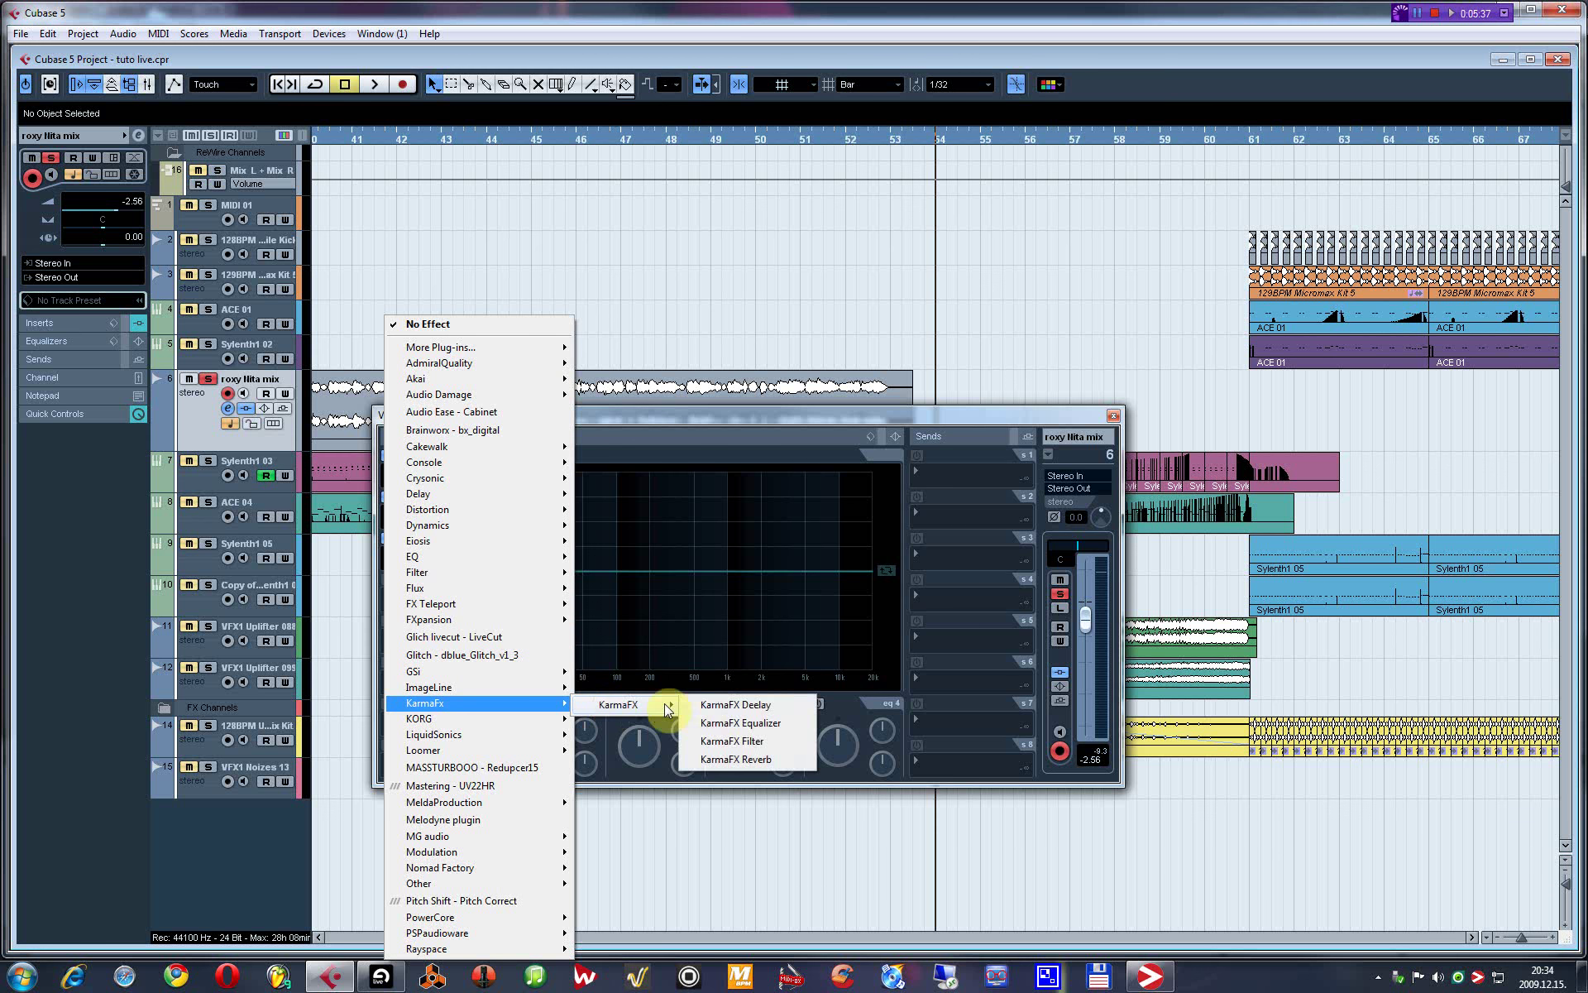
pyautogui.click(728, 704)
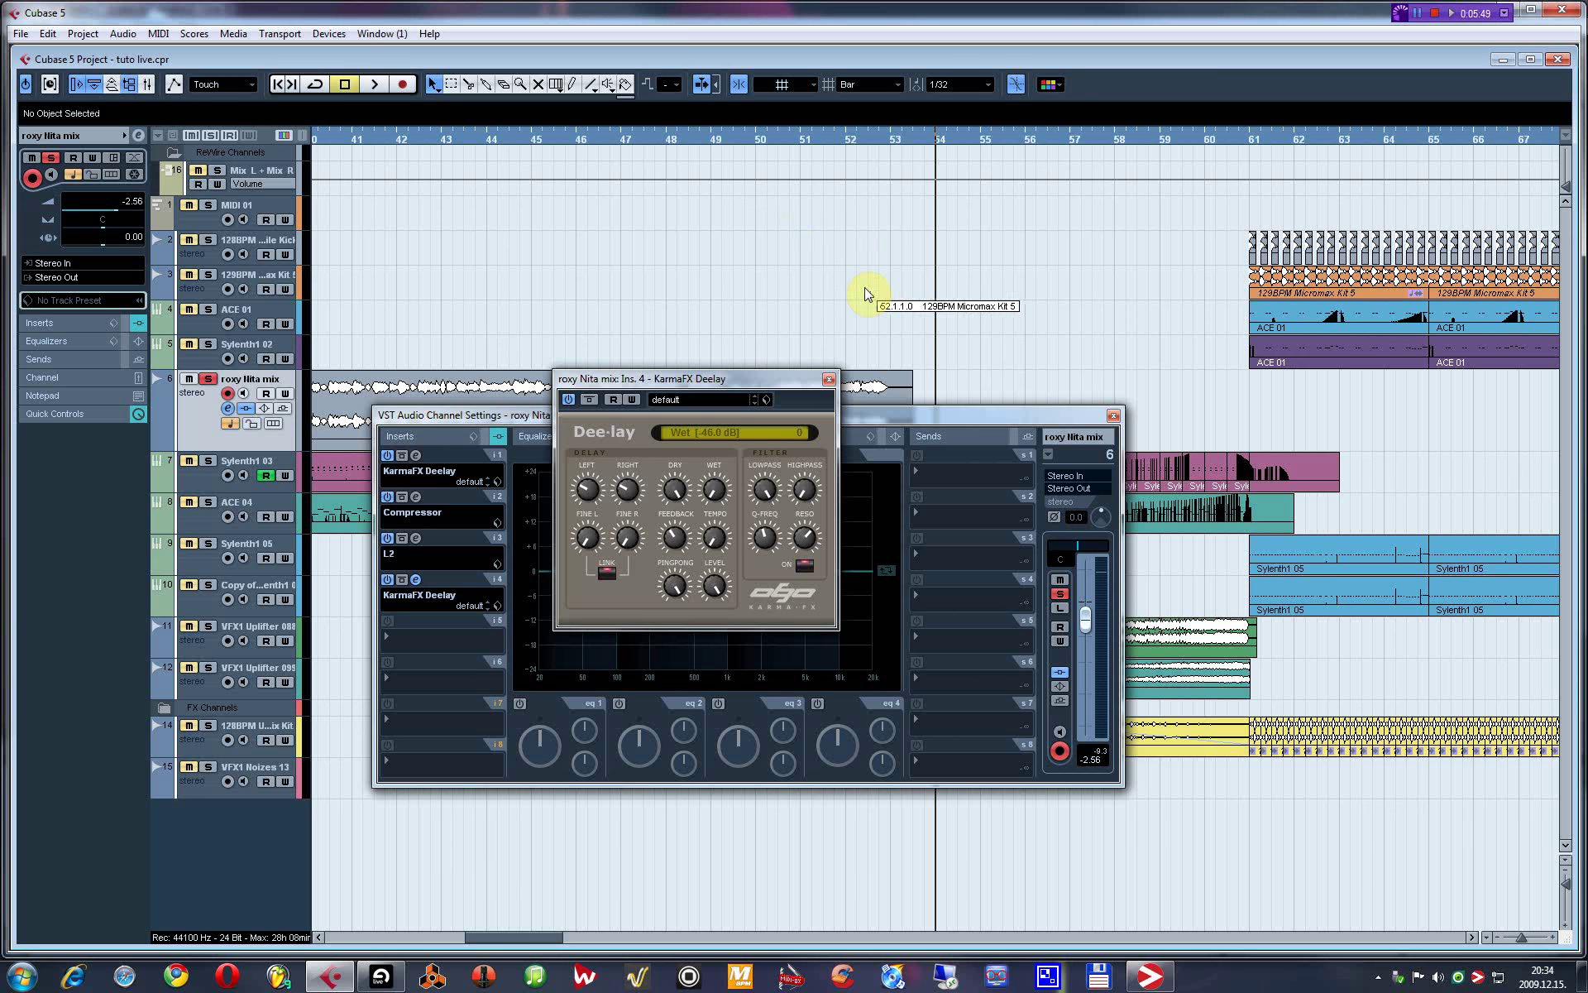
# Play the vocal's ending from bar 49 and try wet and feedback levels on the new delay, leaving wet at -9.9 dB.
pyautogui.moveTo(677, 139); pyautogui.dragTo(711, 139)
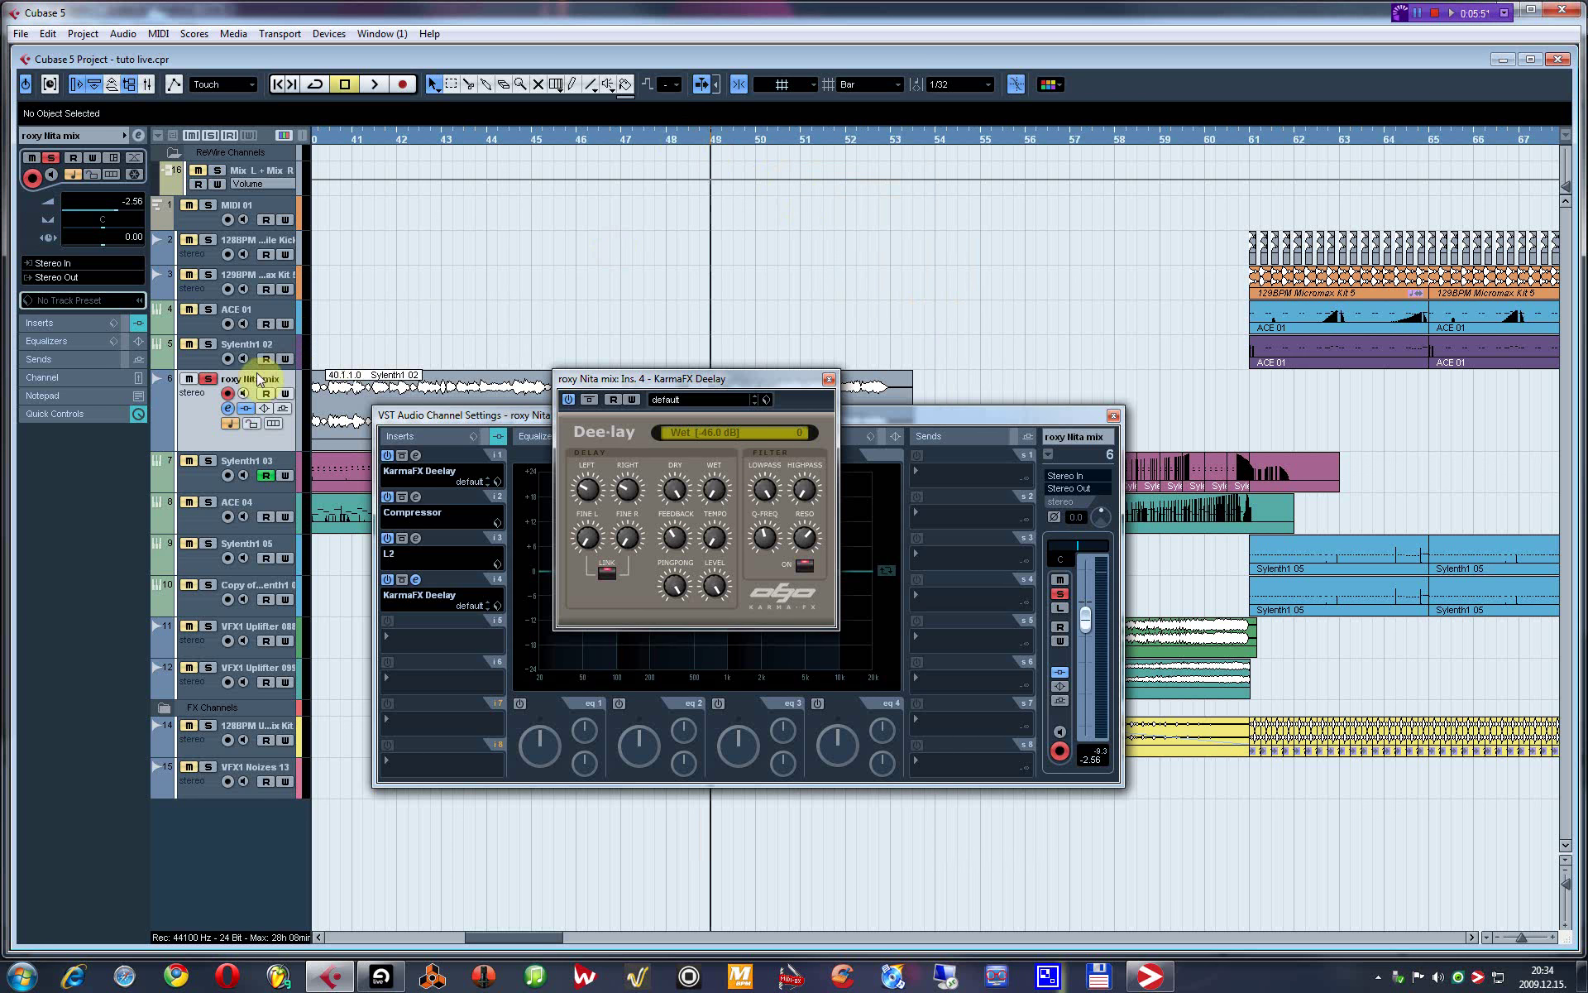
pyautogui.press('space')
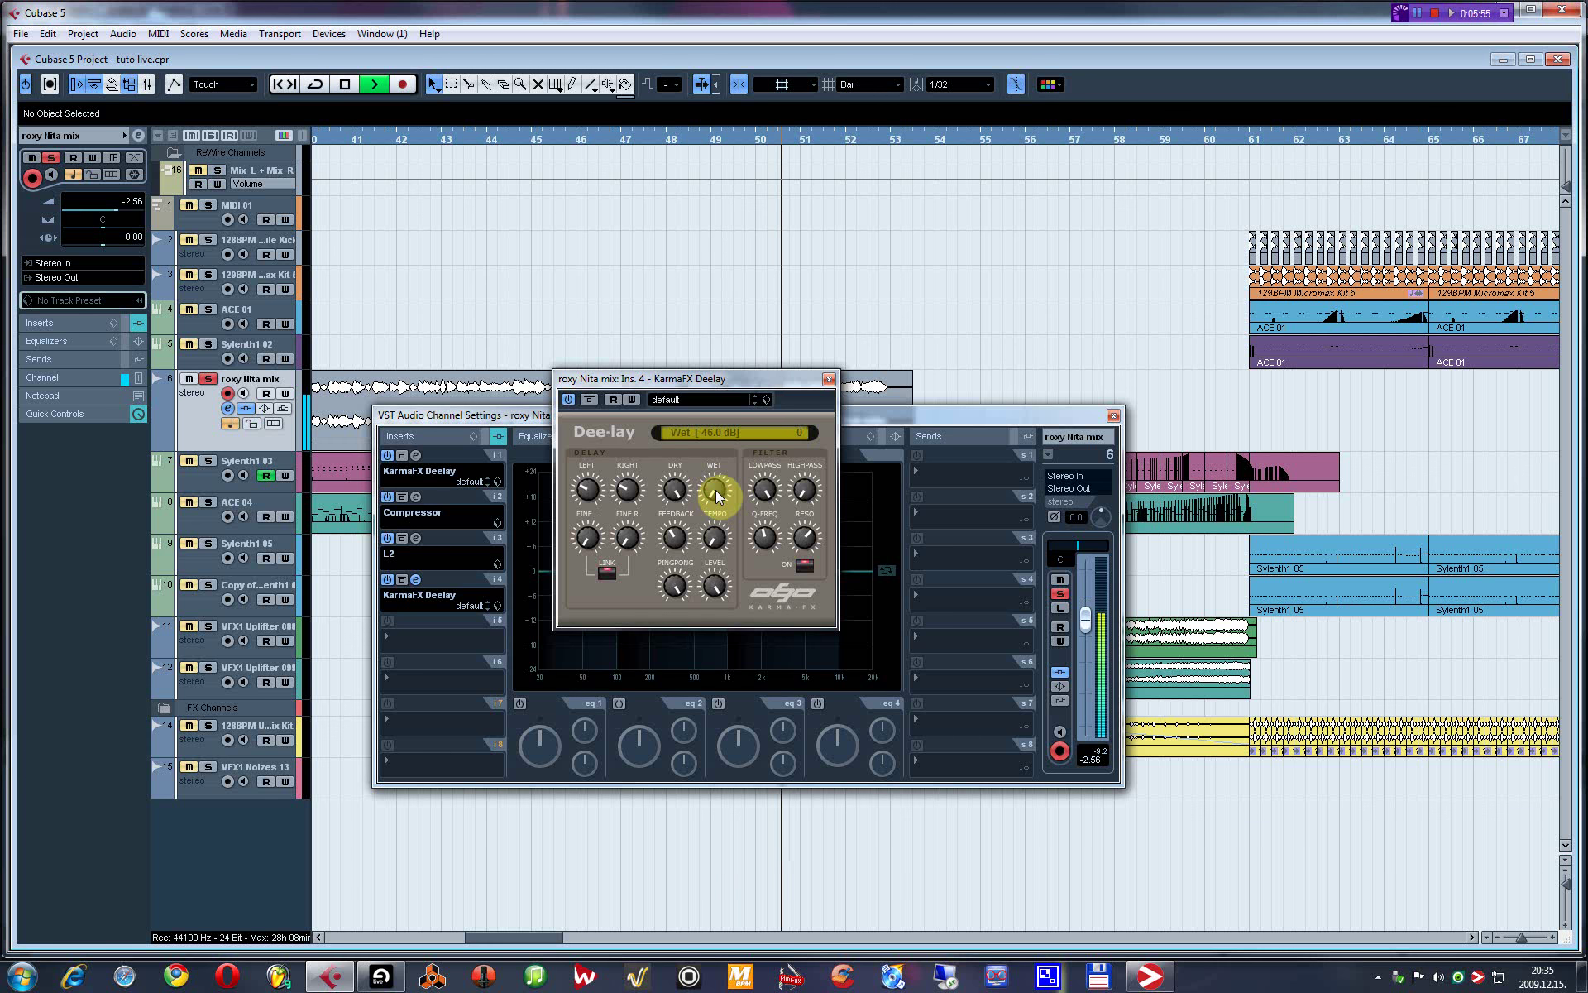
pyautogui.moveTo(716, 492); pyautogui.dragTo(709, 401)
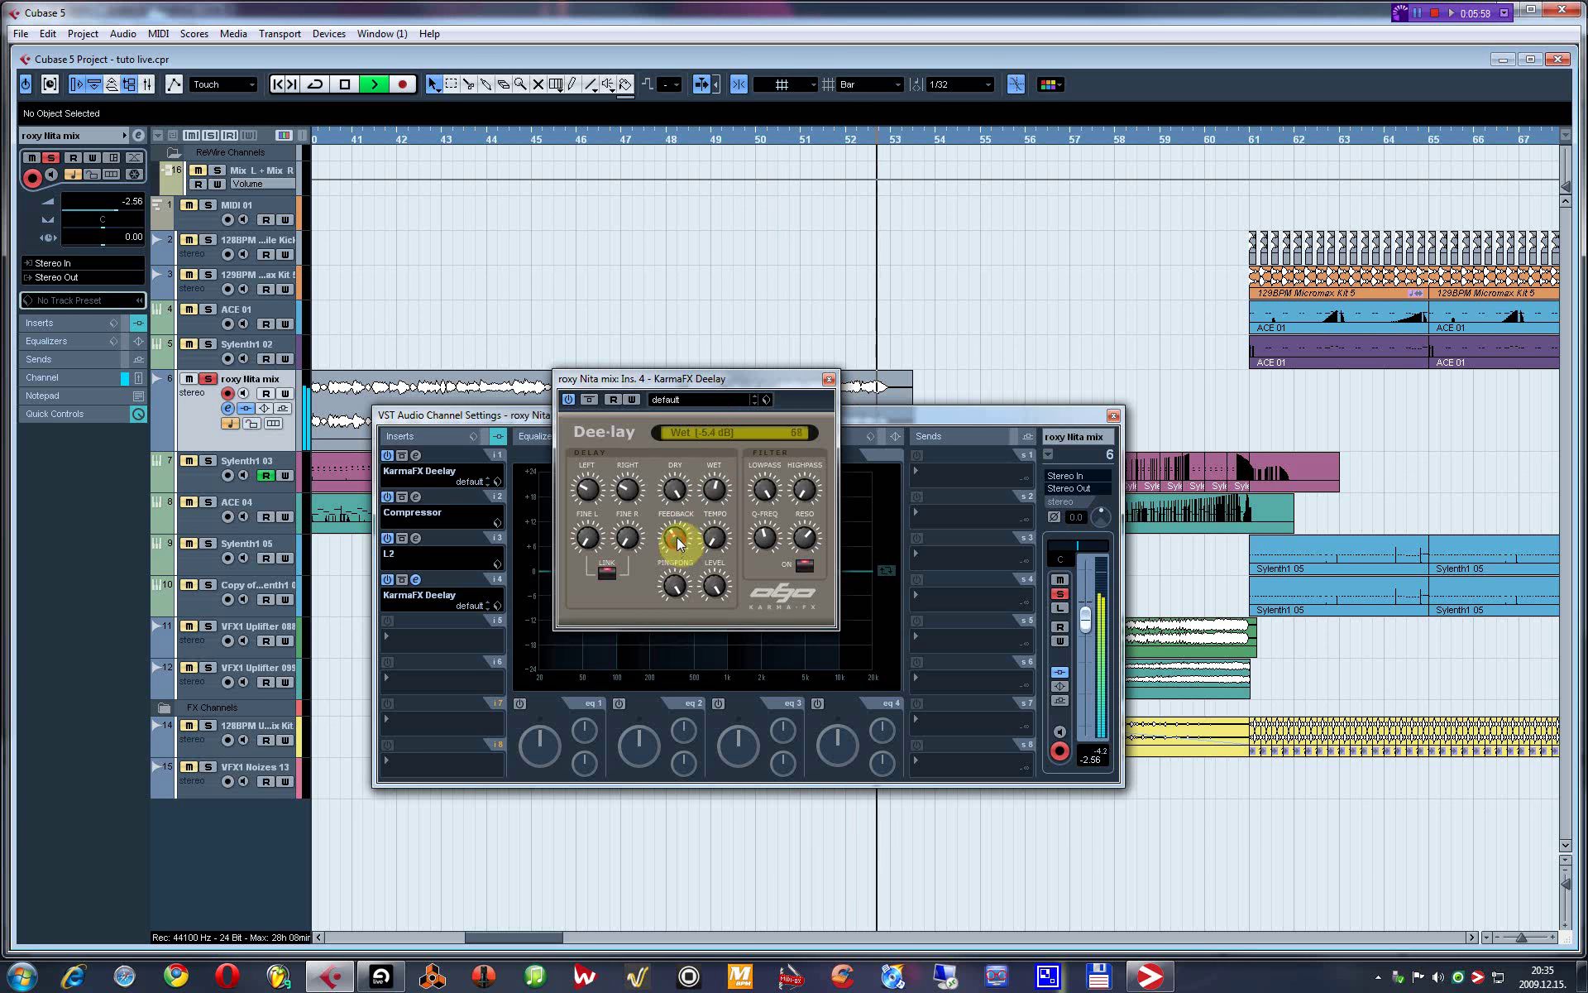
pyautogui.moveTo(678, 544); pyautogui.dragTo(676, 524)
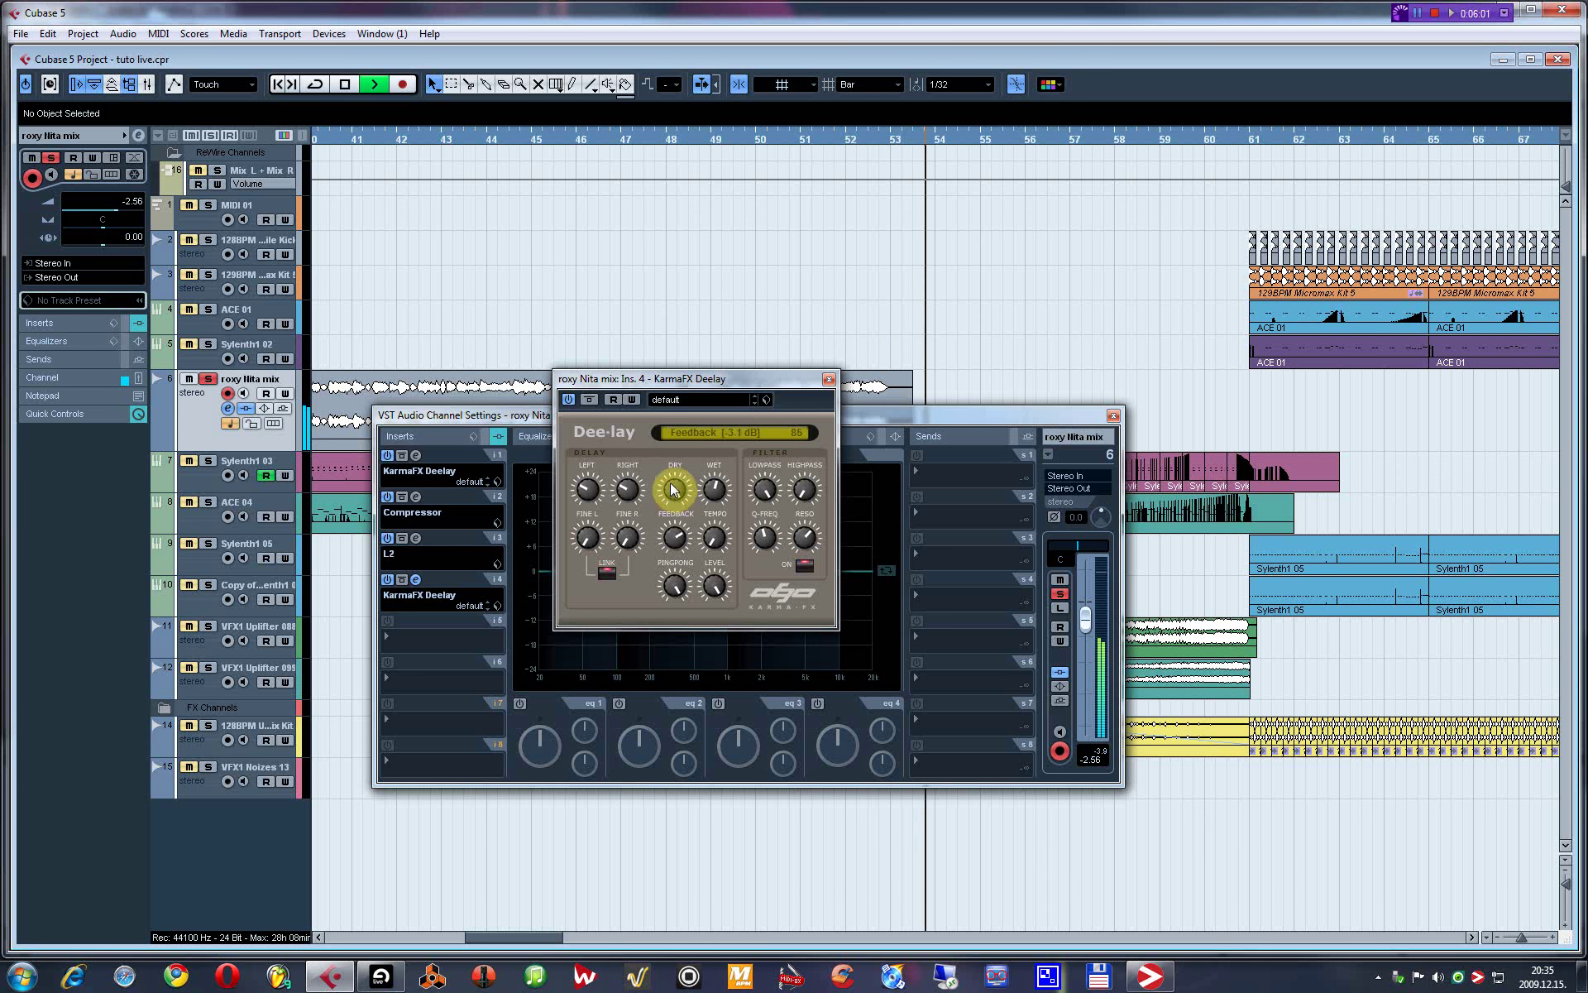
pyautogui.moveTo(717, 490); pyautogui.dragTo(722, 537)
pyautogui.press('space')
# Try recording delay automation from about bar 50, raising wet to 67 and feedback to 80 towards the vocal's end.
pyautogui.click(747, 138)
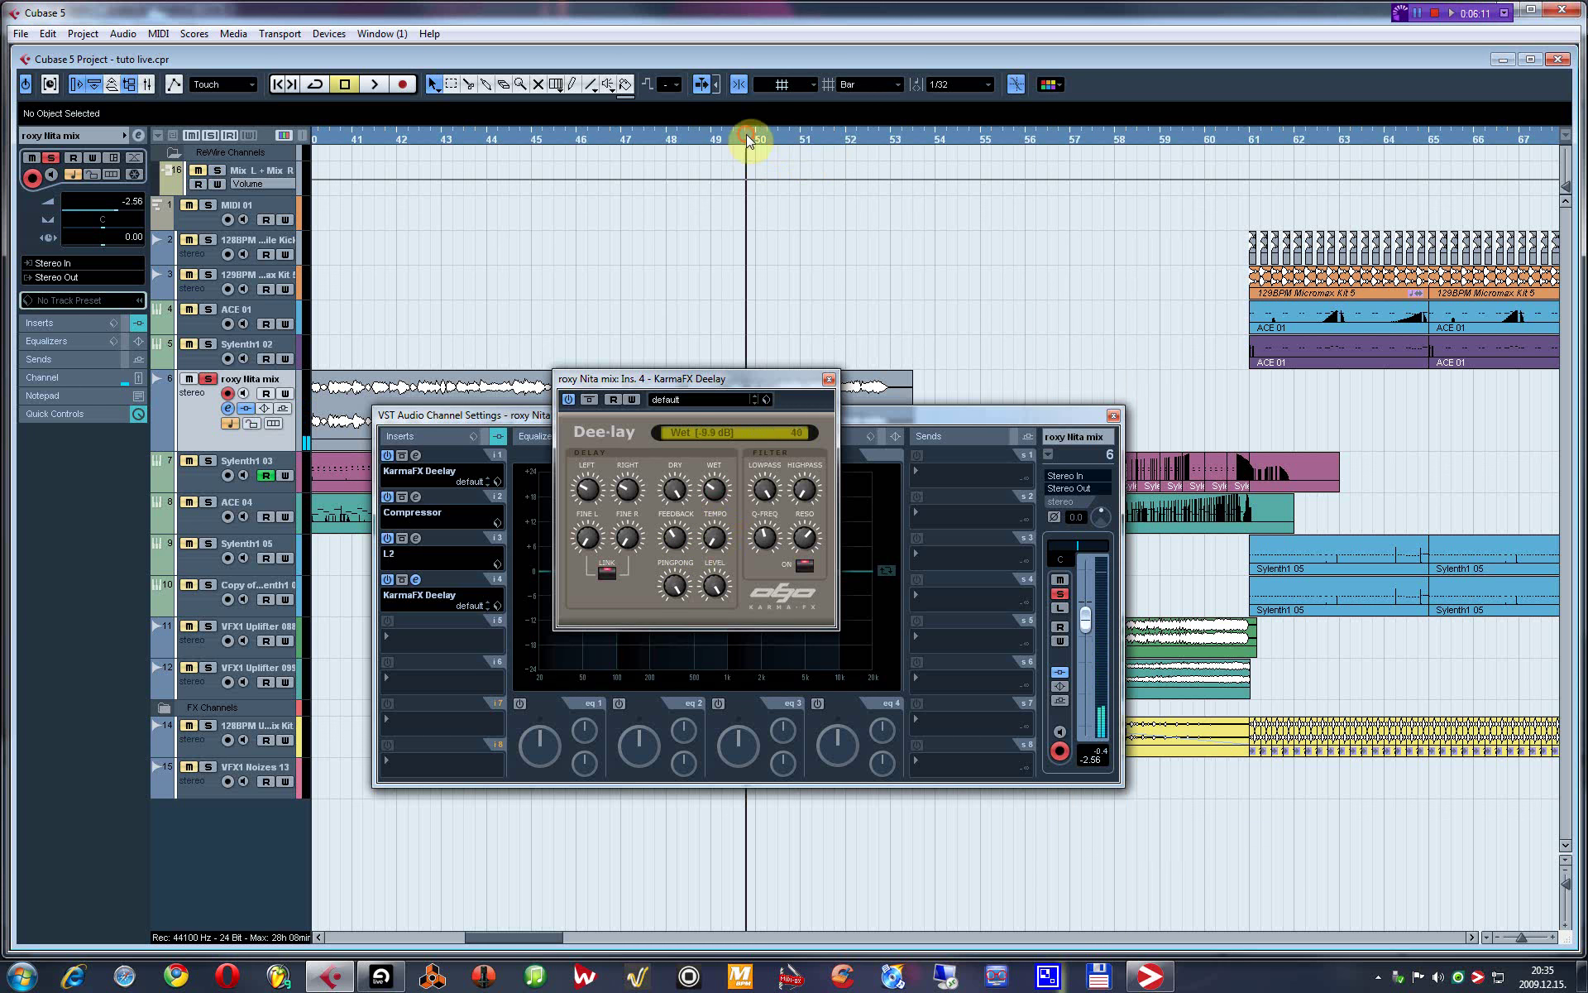
pyautogui.press('space')
pyautogui.click(631, 400)
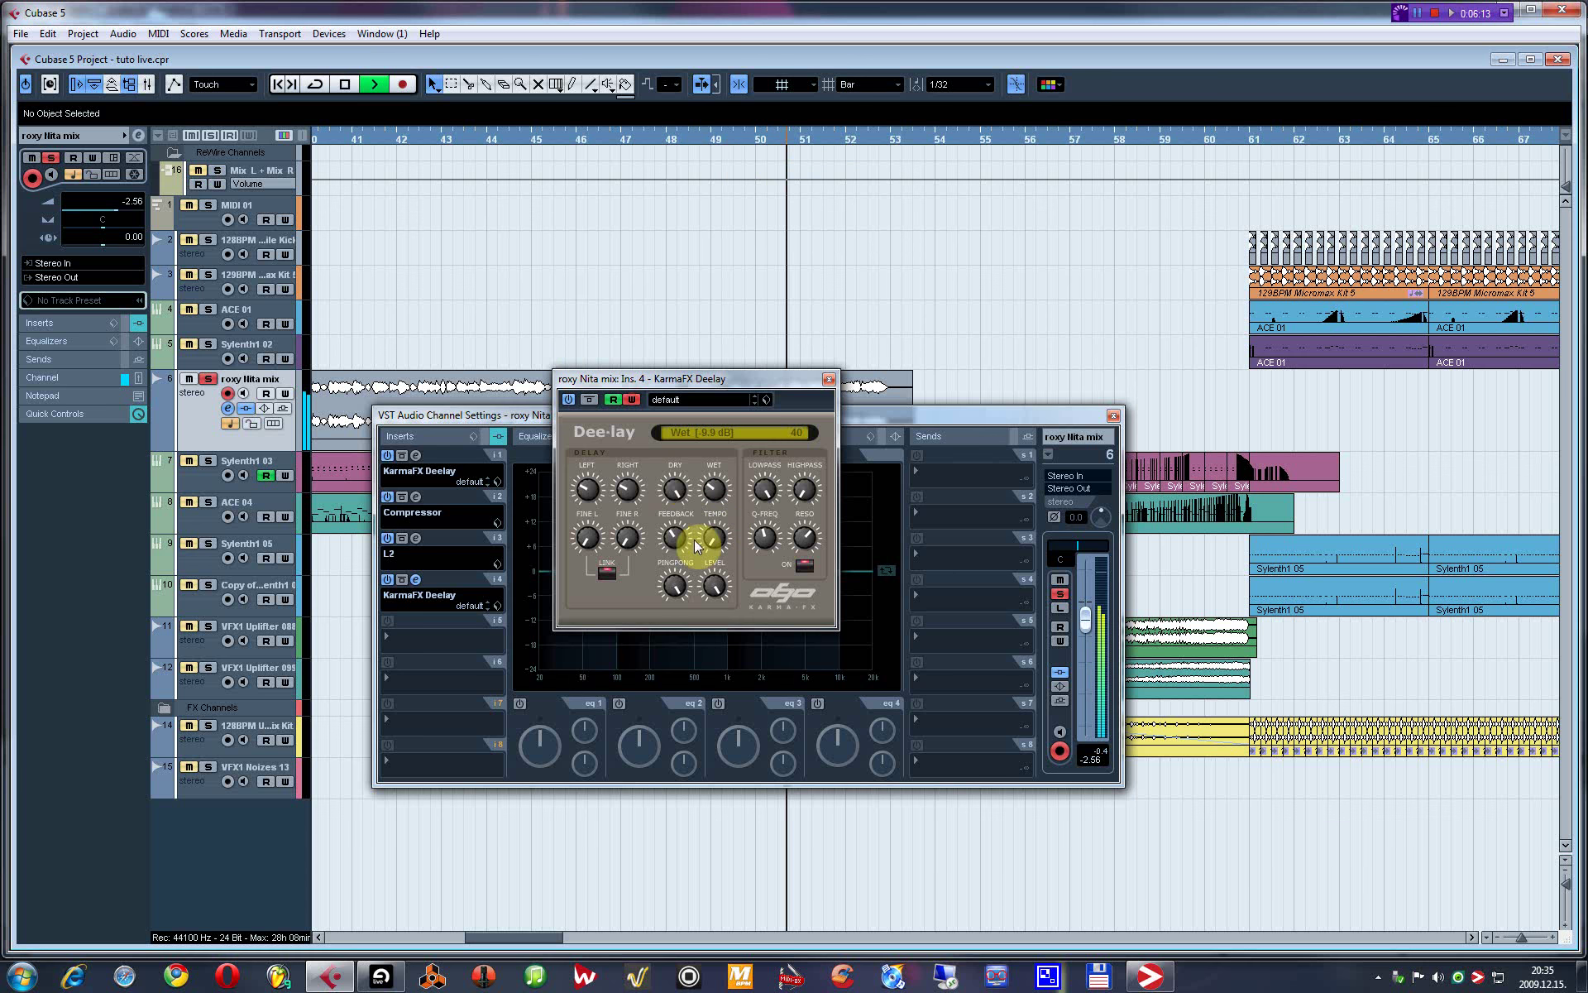
pyautogui.moveTo(709, 501); pyautogui.dragTo(719, 415)
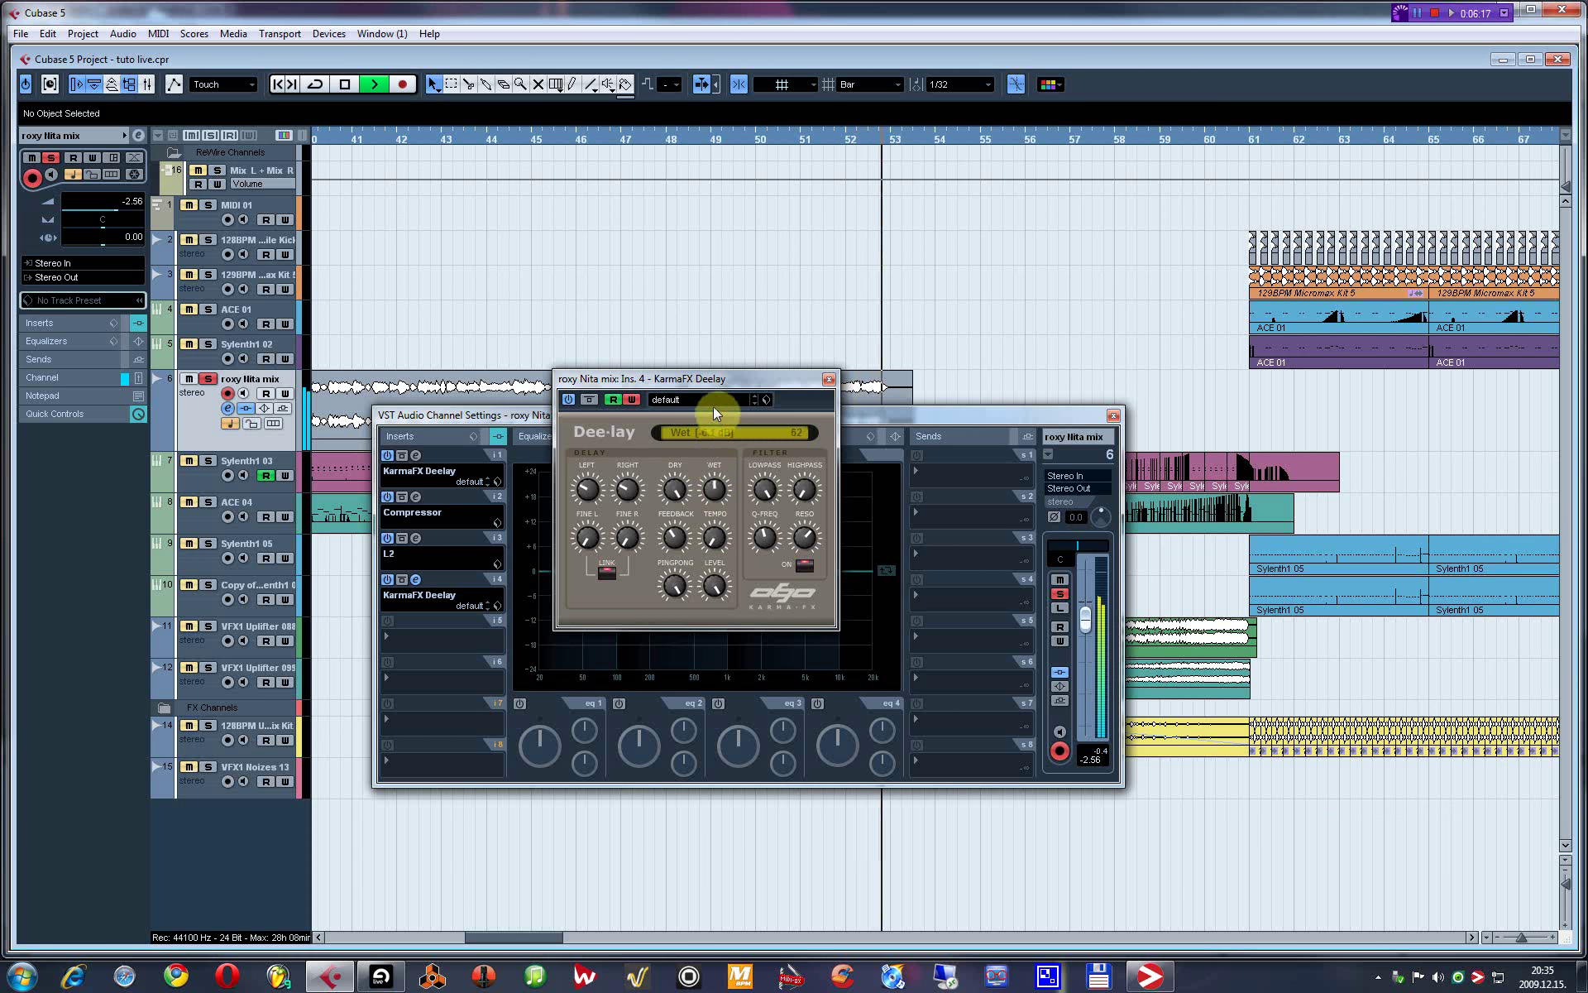
pyautogui.click(683, 527)
pyautogui.moveTo(684, 527); pyautogui.dragTo(657, 392)
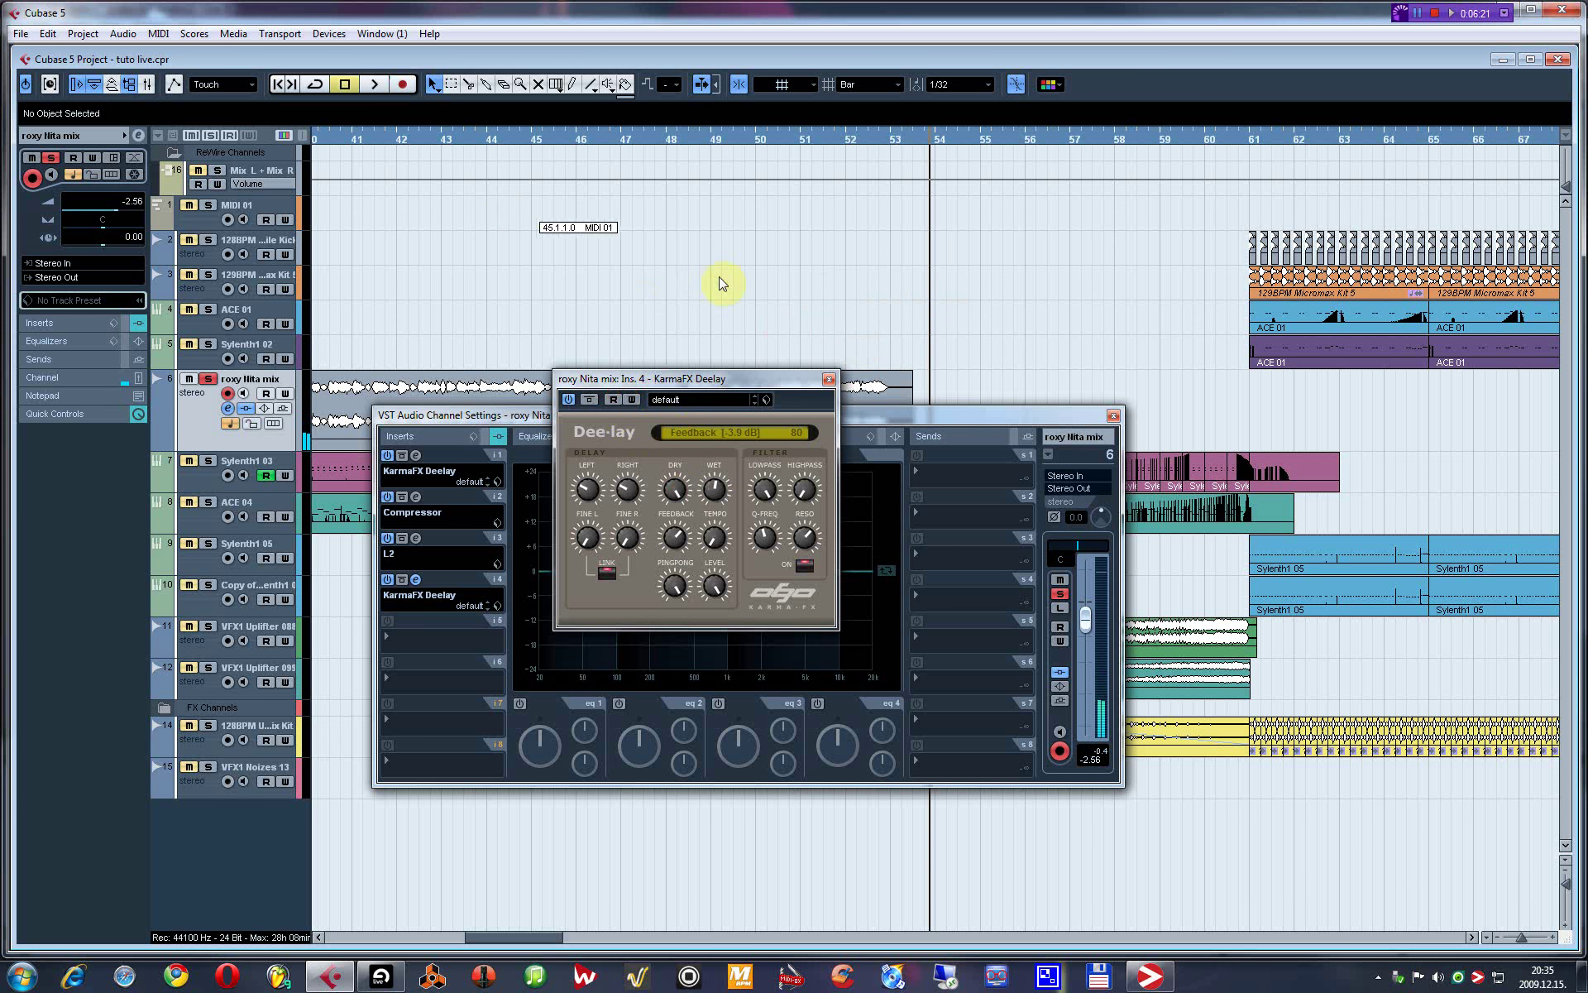
# Show the insert 4 delay's feedback automation lane under the vocal track, close the channel settings and move the delay window off the lane.
pyautogui.click(157, 449)
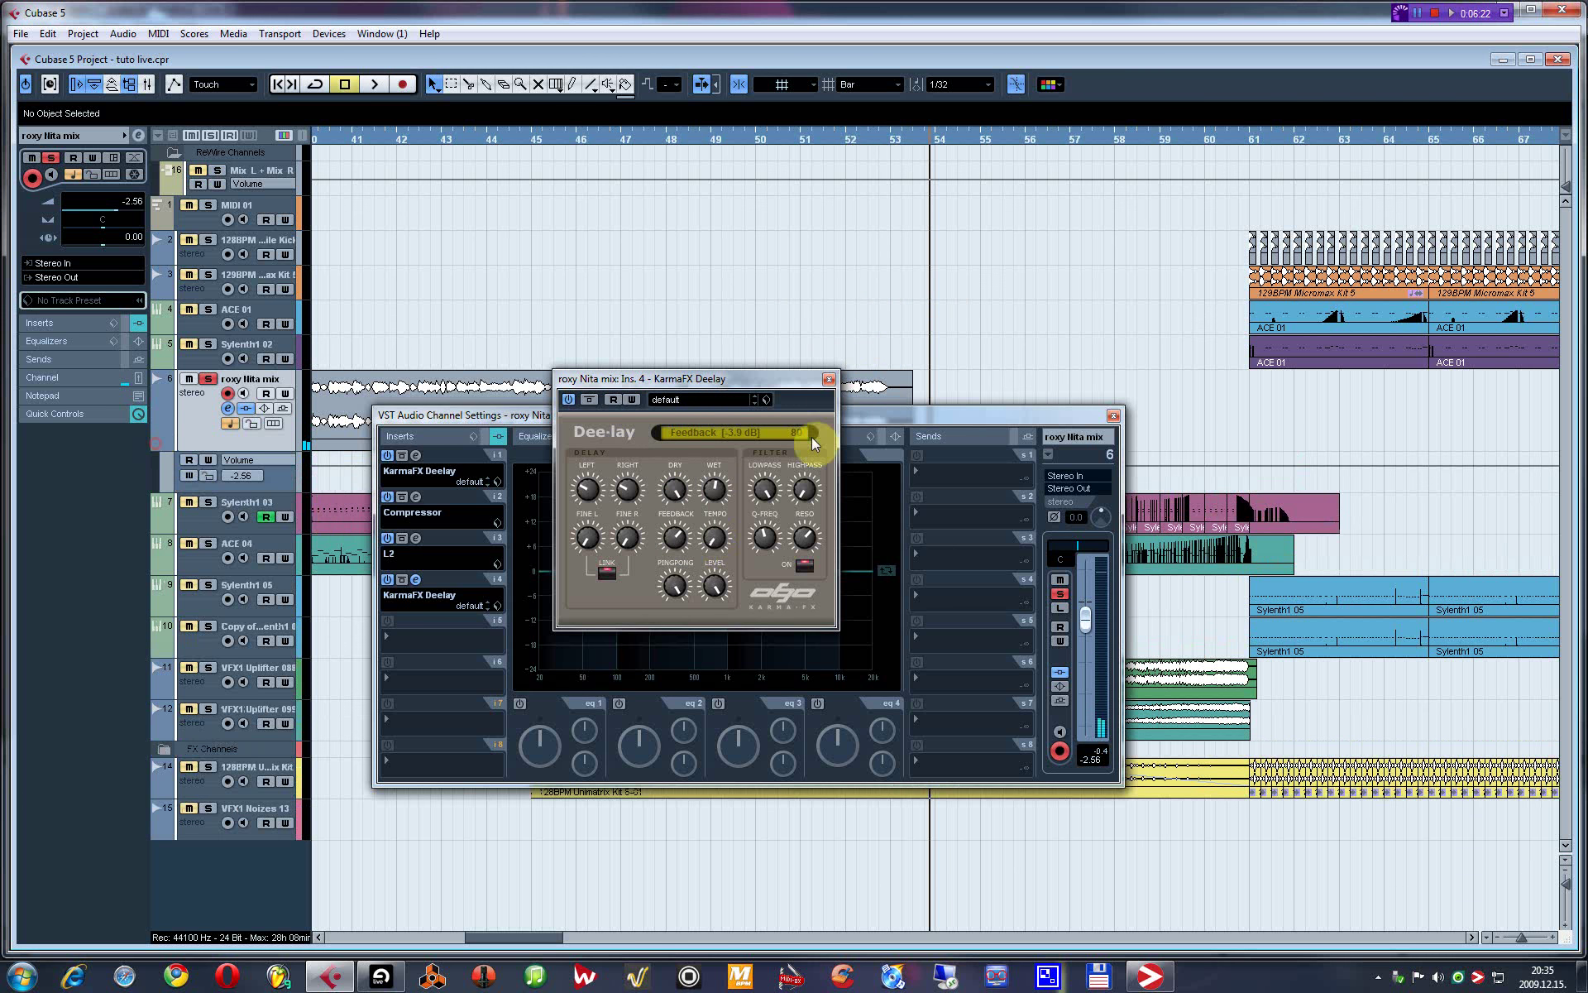
pyautogui.click(233, 461)
pyautogui.click(266, 752)
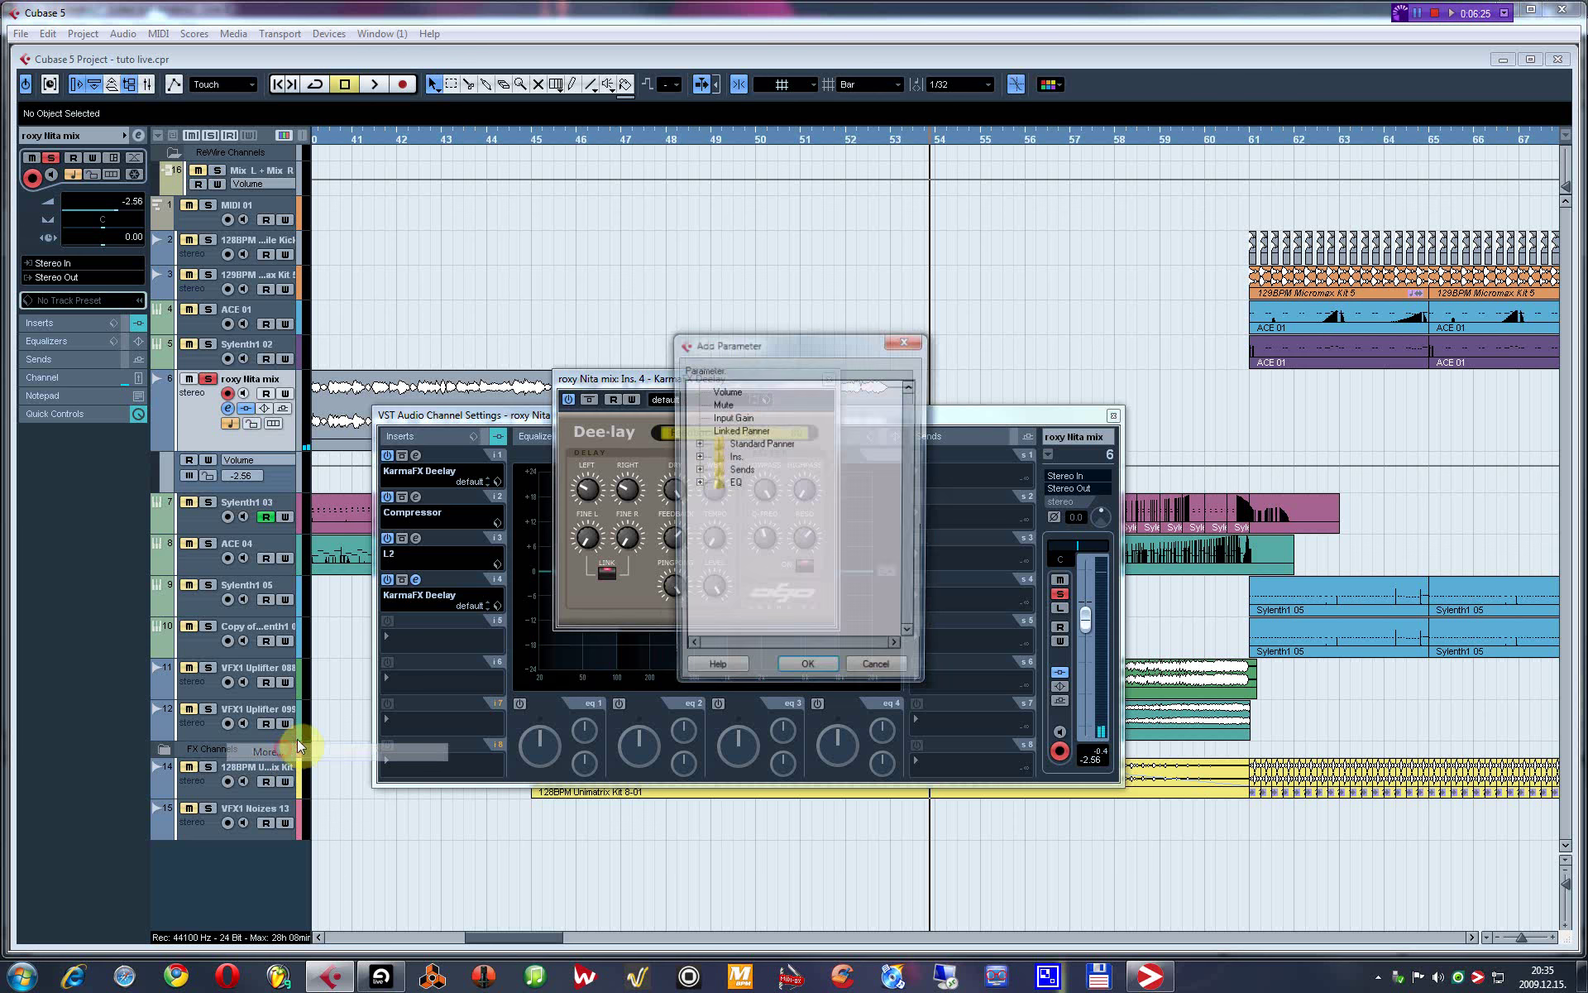
pyautogui.click(899, 675)
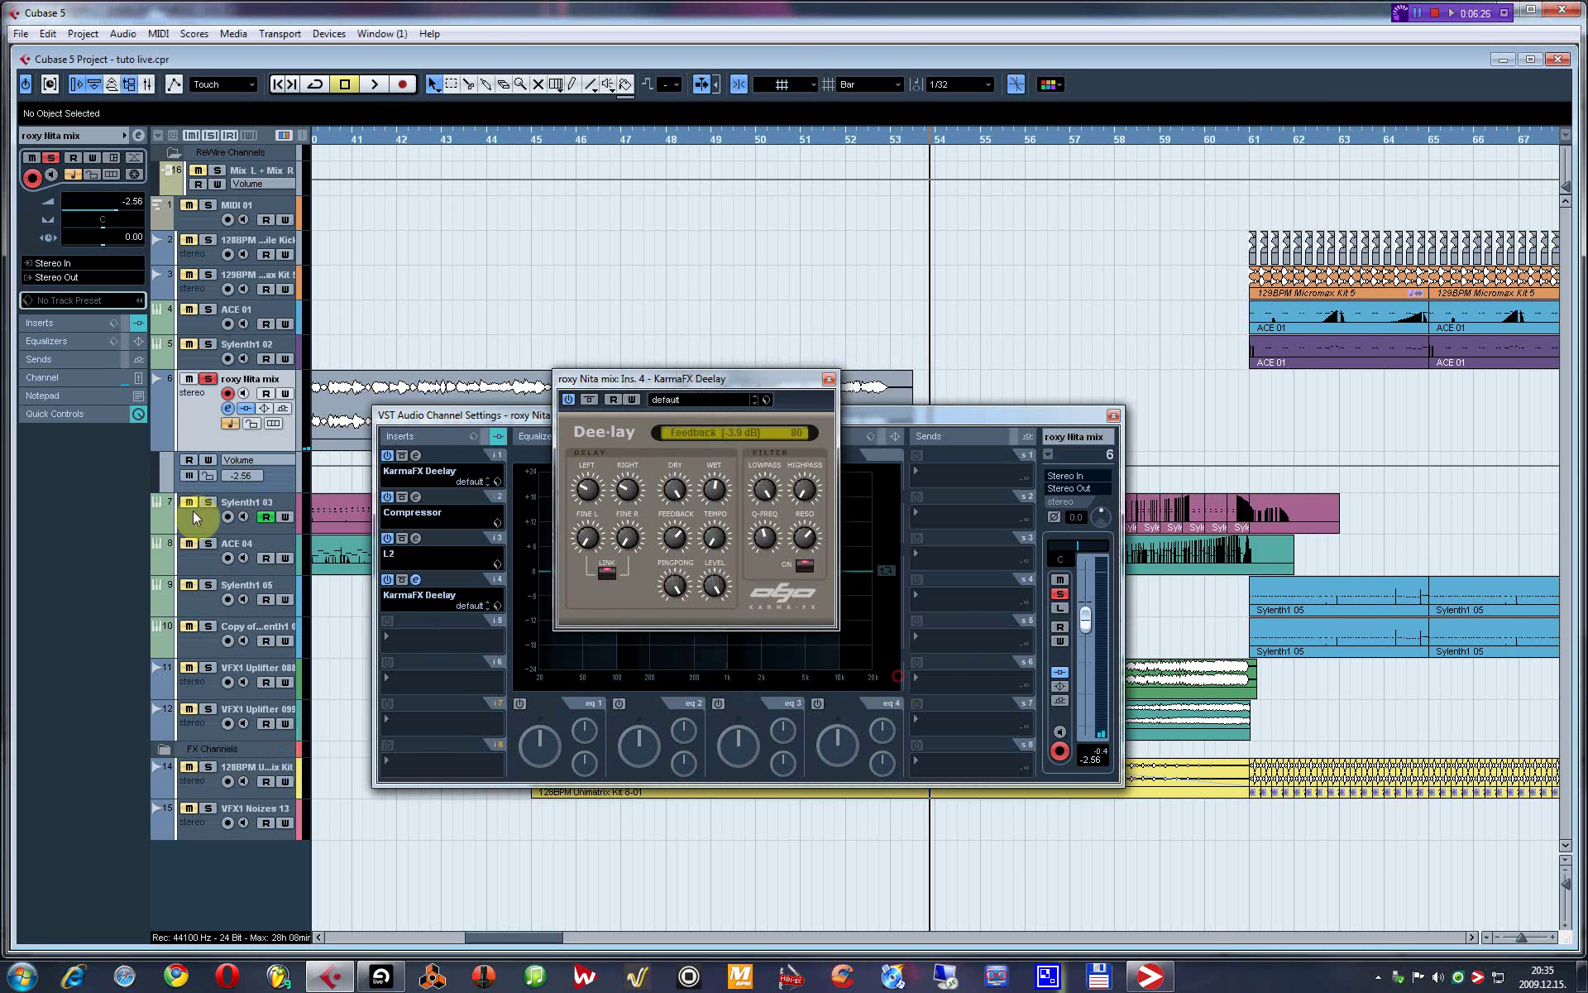
pyautogui.click(239, 466)
pyautogui.click(281, 499)
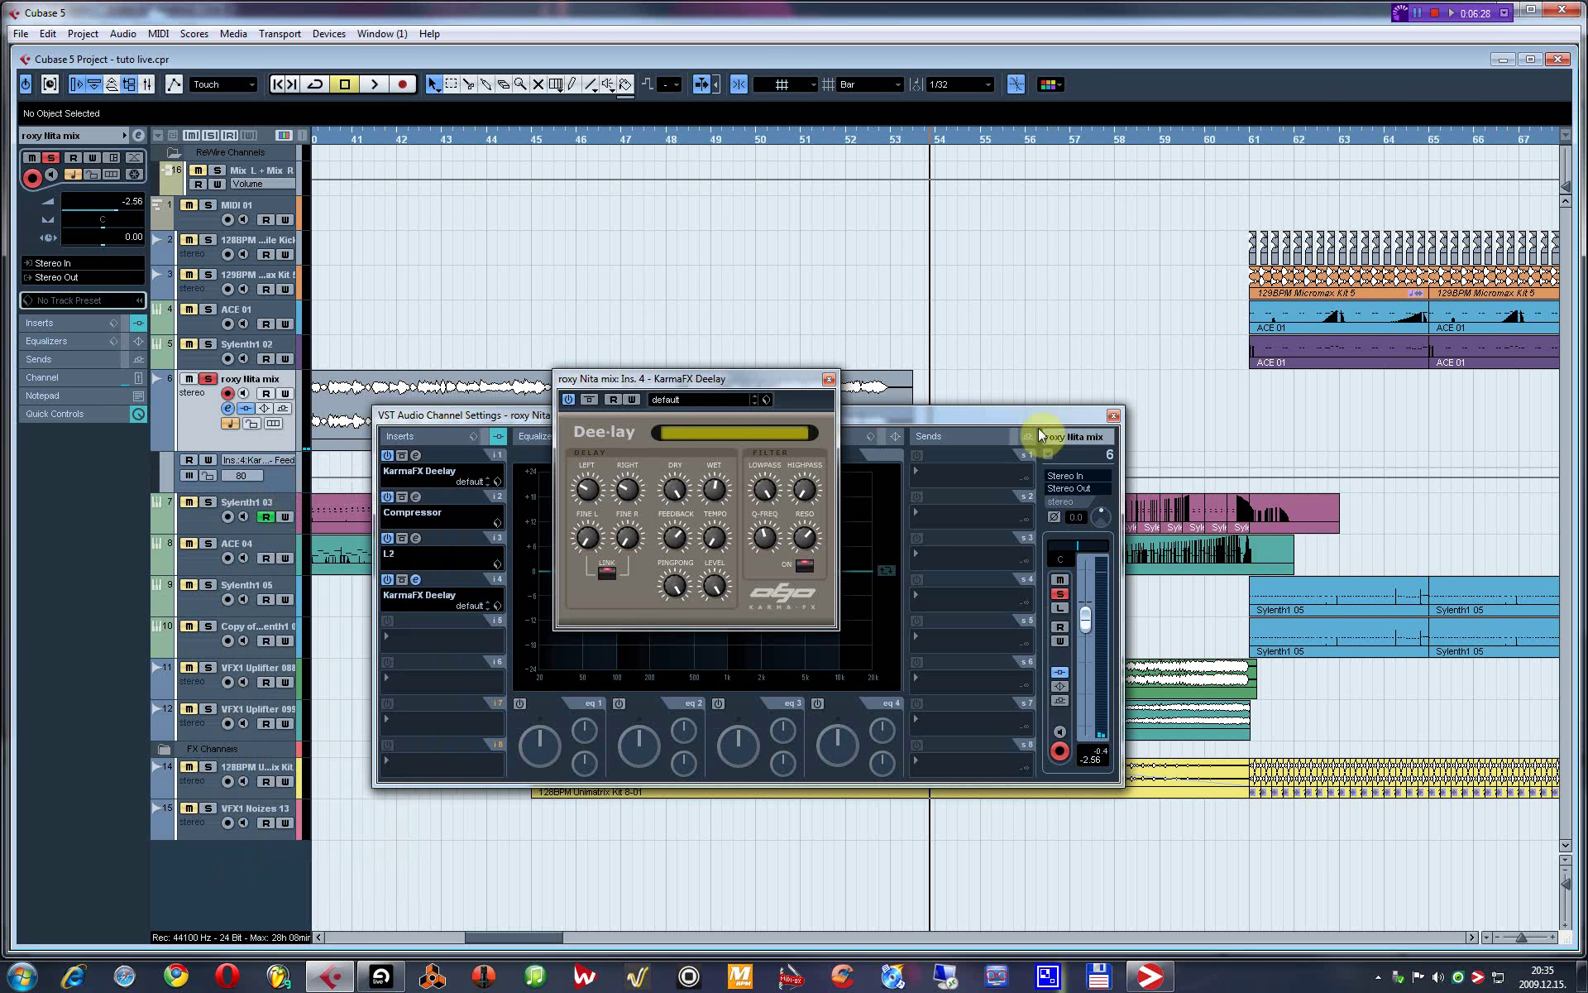
pyautogui.click(1114, 416)
pyautogui.moveTo(744, 378); pyautogui.dragTo(729, 593)
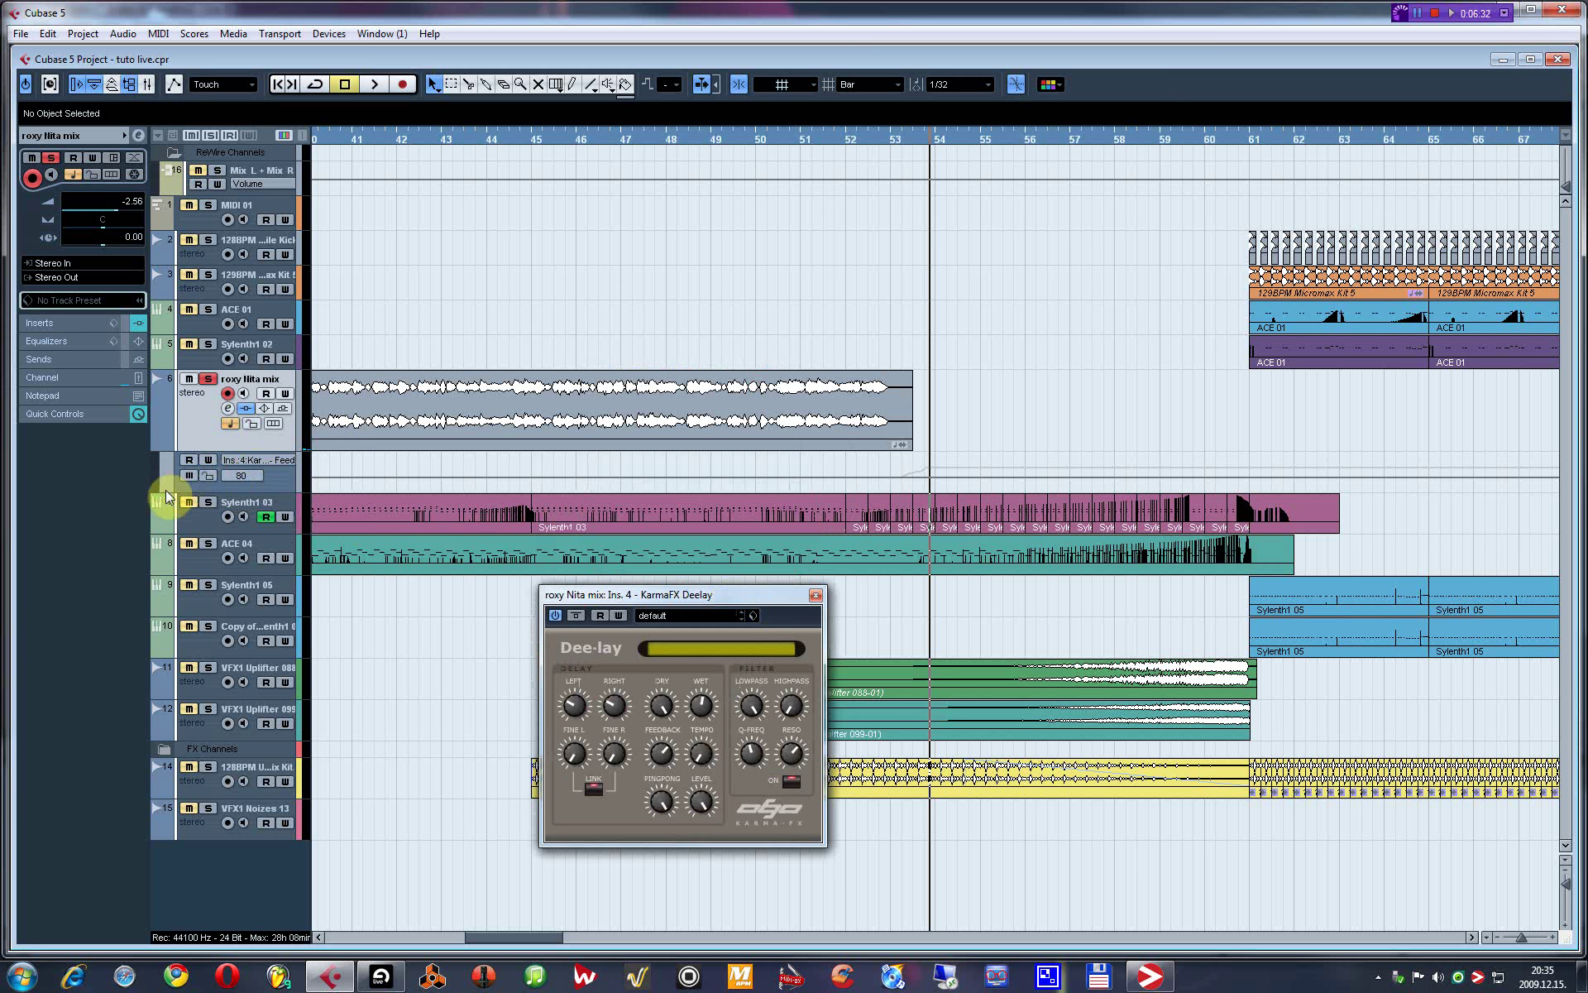
# Add a second automation lane showing the insert 4 delay's wet level and enable automation reading for the delay.
pyautogui.click(165, 490)
pyautogui.click(260, 501)
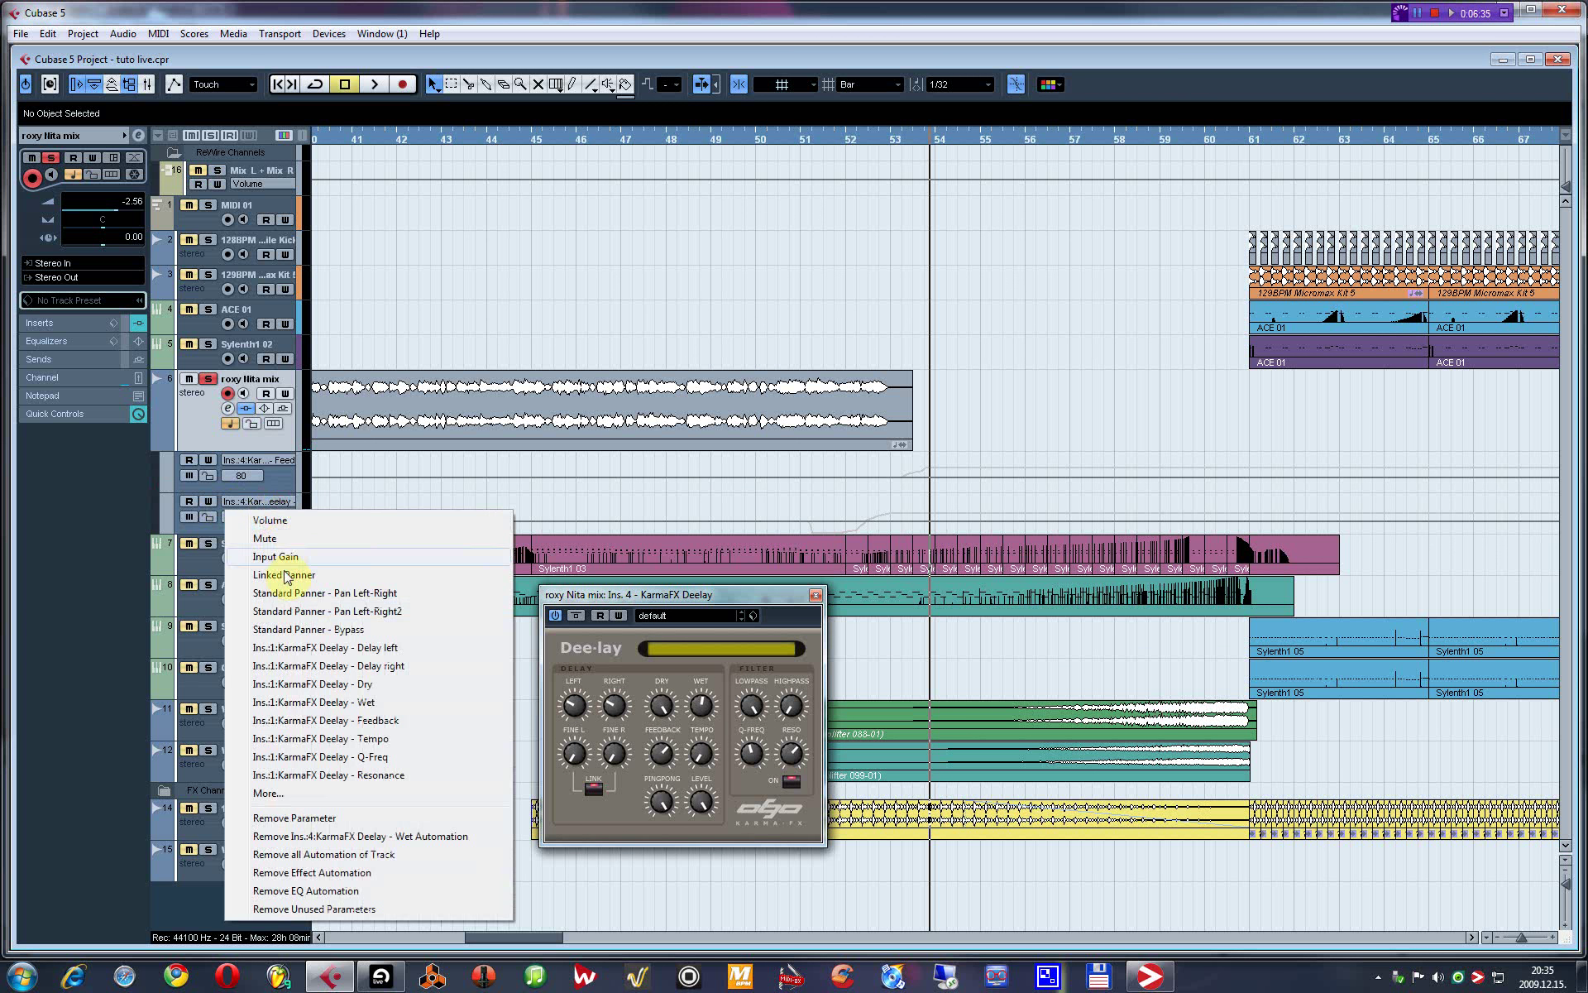
pyautogui.click(267, 488)
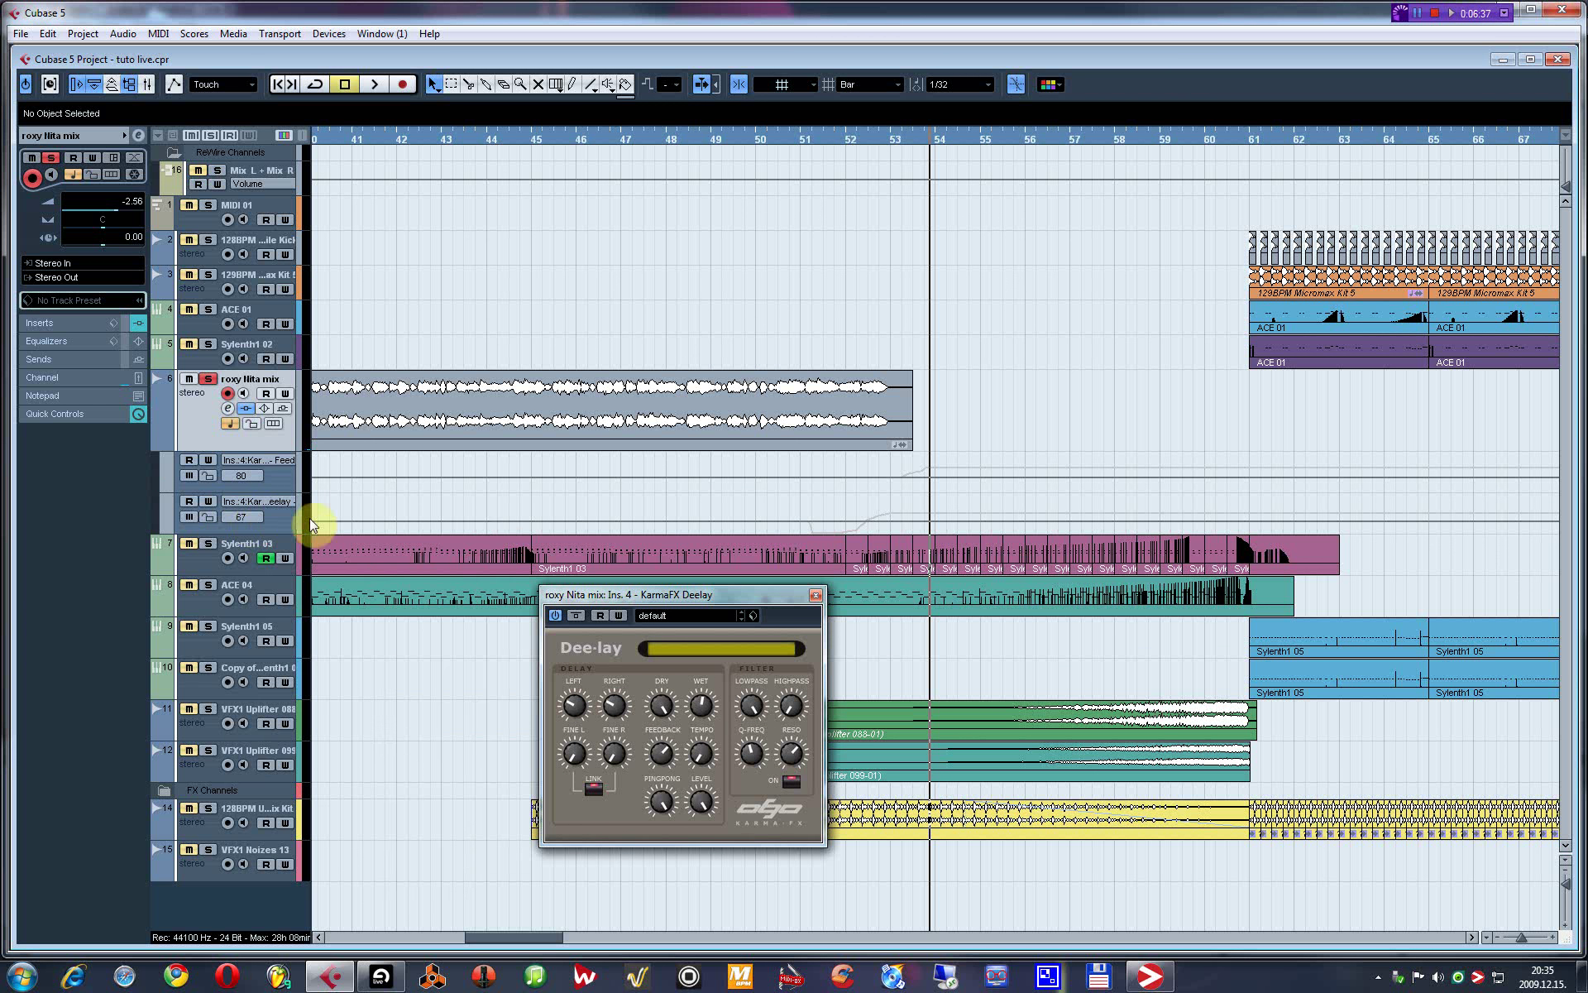
pyautogui.click(189, 502)
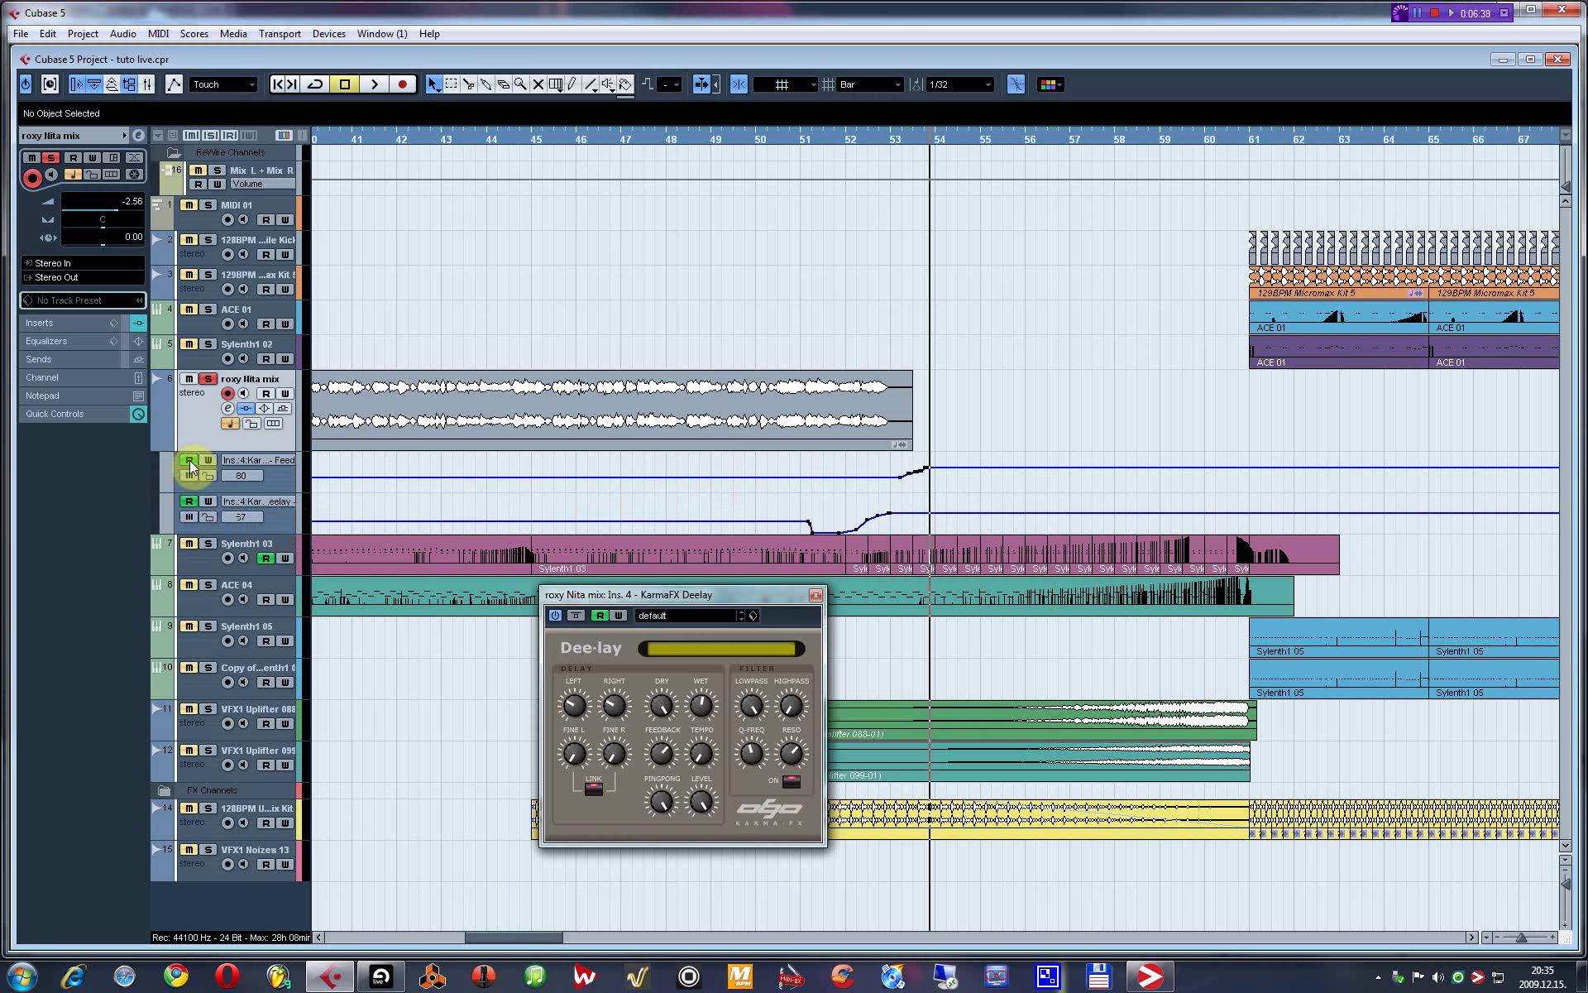
# Delete the recorded feedback and wet automation points between about bars 51 and 54.
pyautogui.moveTo(798, 461); pyautogui.dragTo(924, 490)
pyautogui.press('Delete')
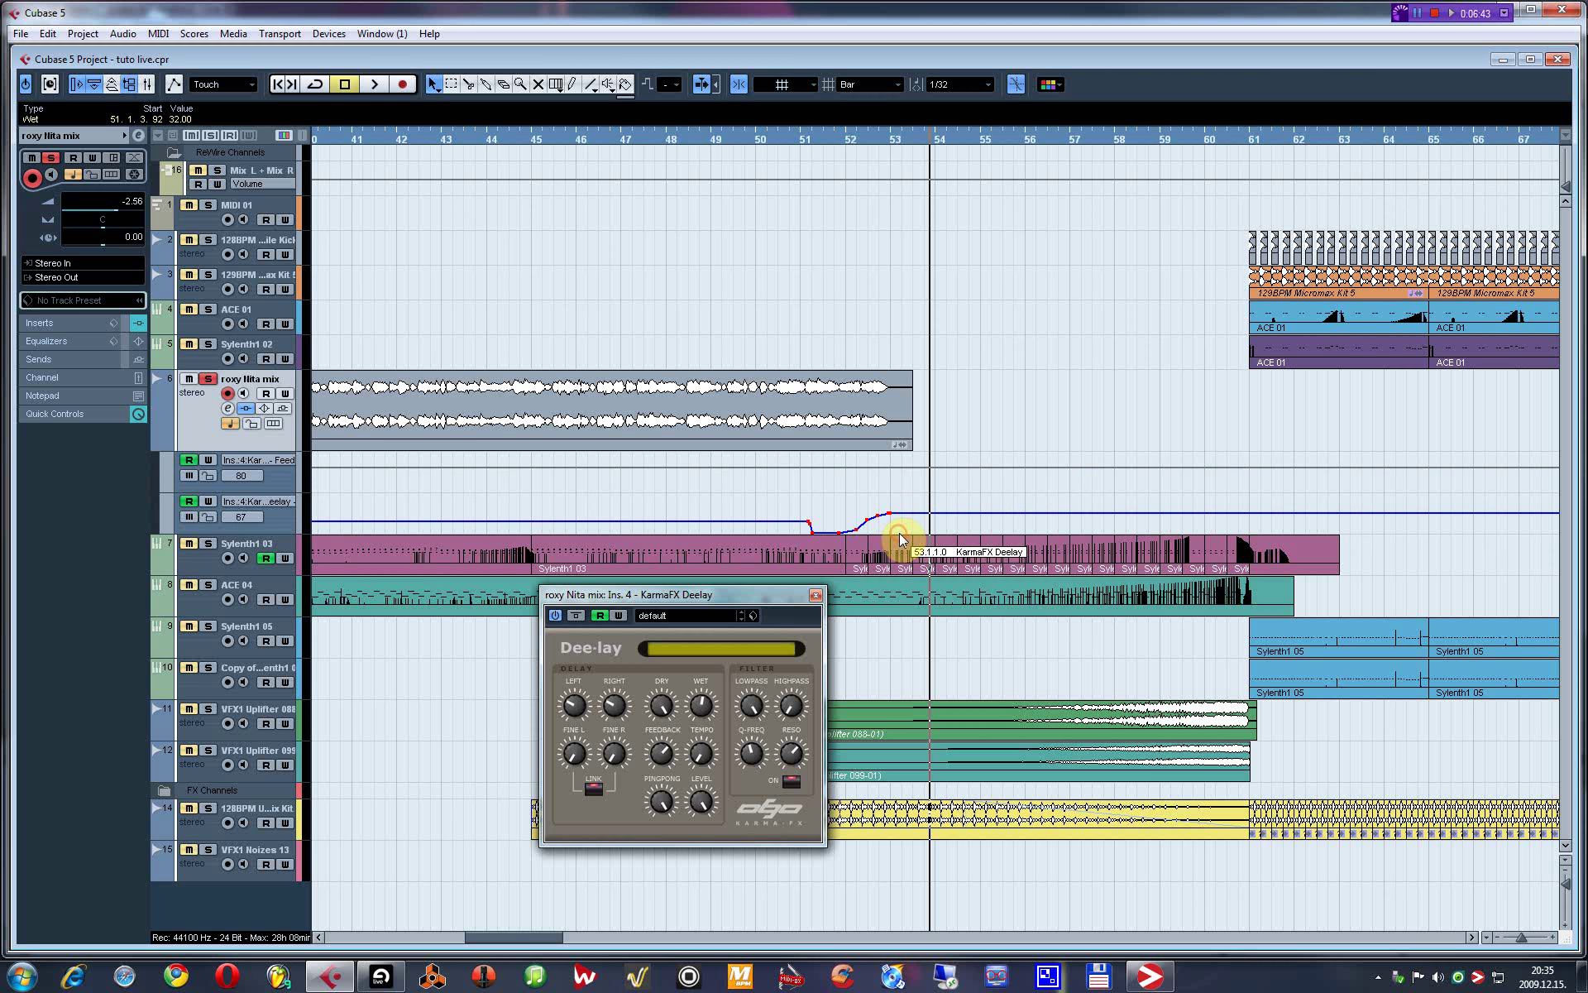
pyautogui.press('Delete')
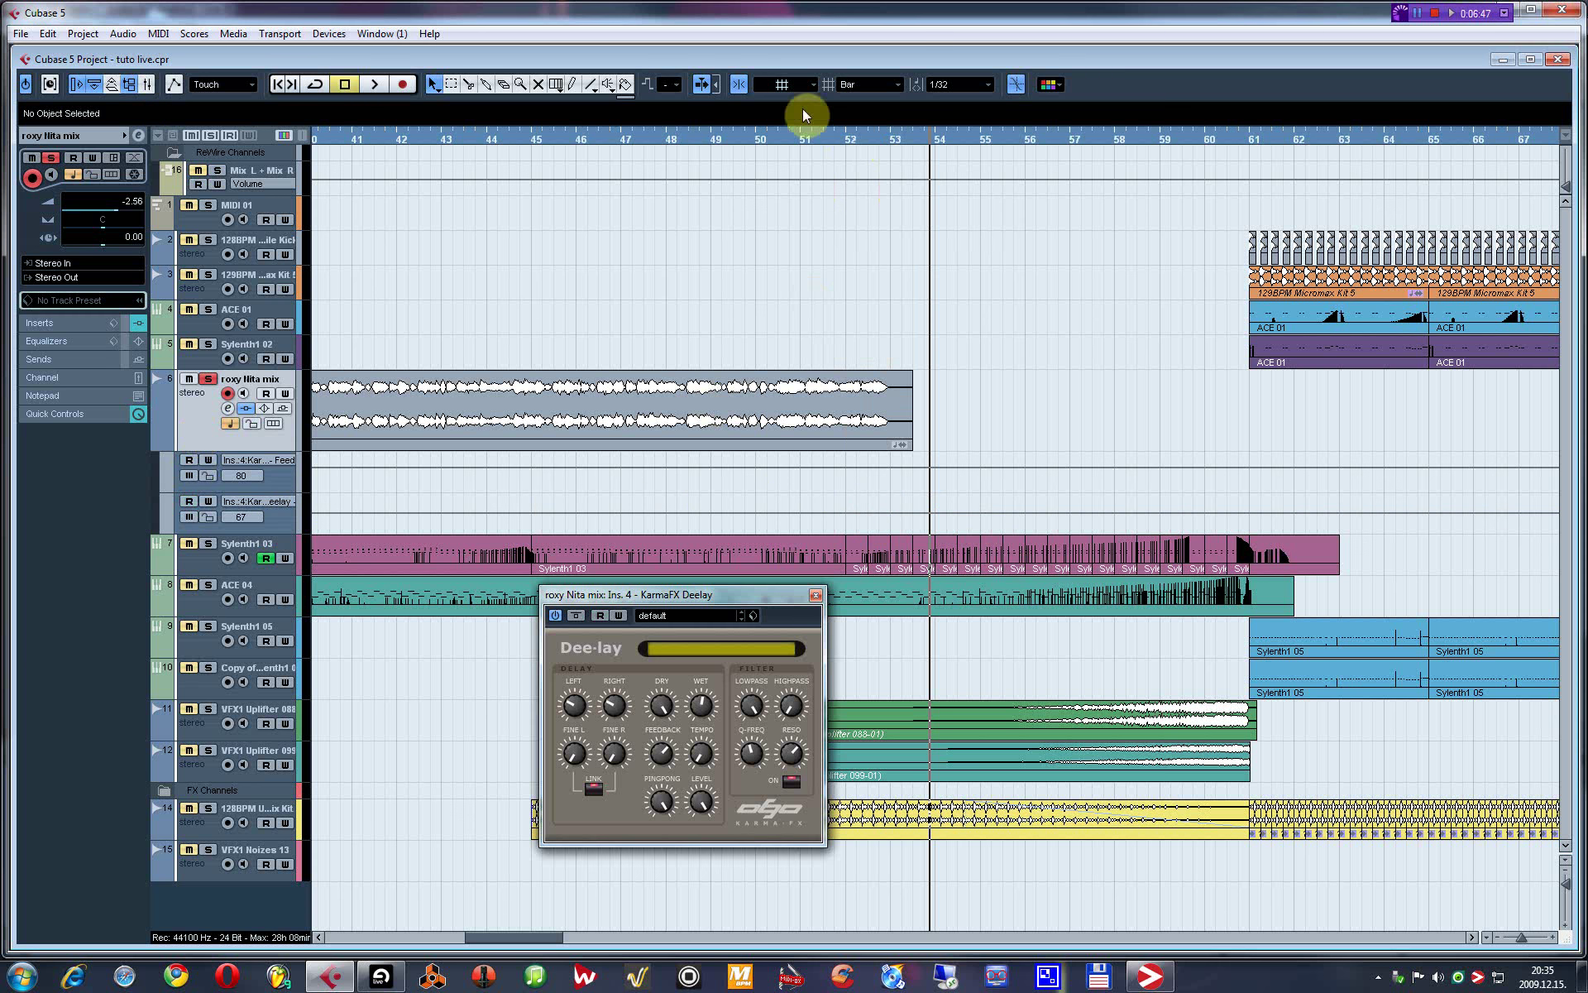
# Enable automation read and write on the delay and, with the cursor at bar 49, set wet to 0 and feedback to 46.
pyautogui.click(755, 138)
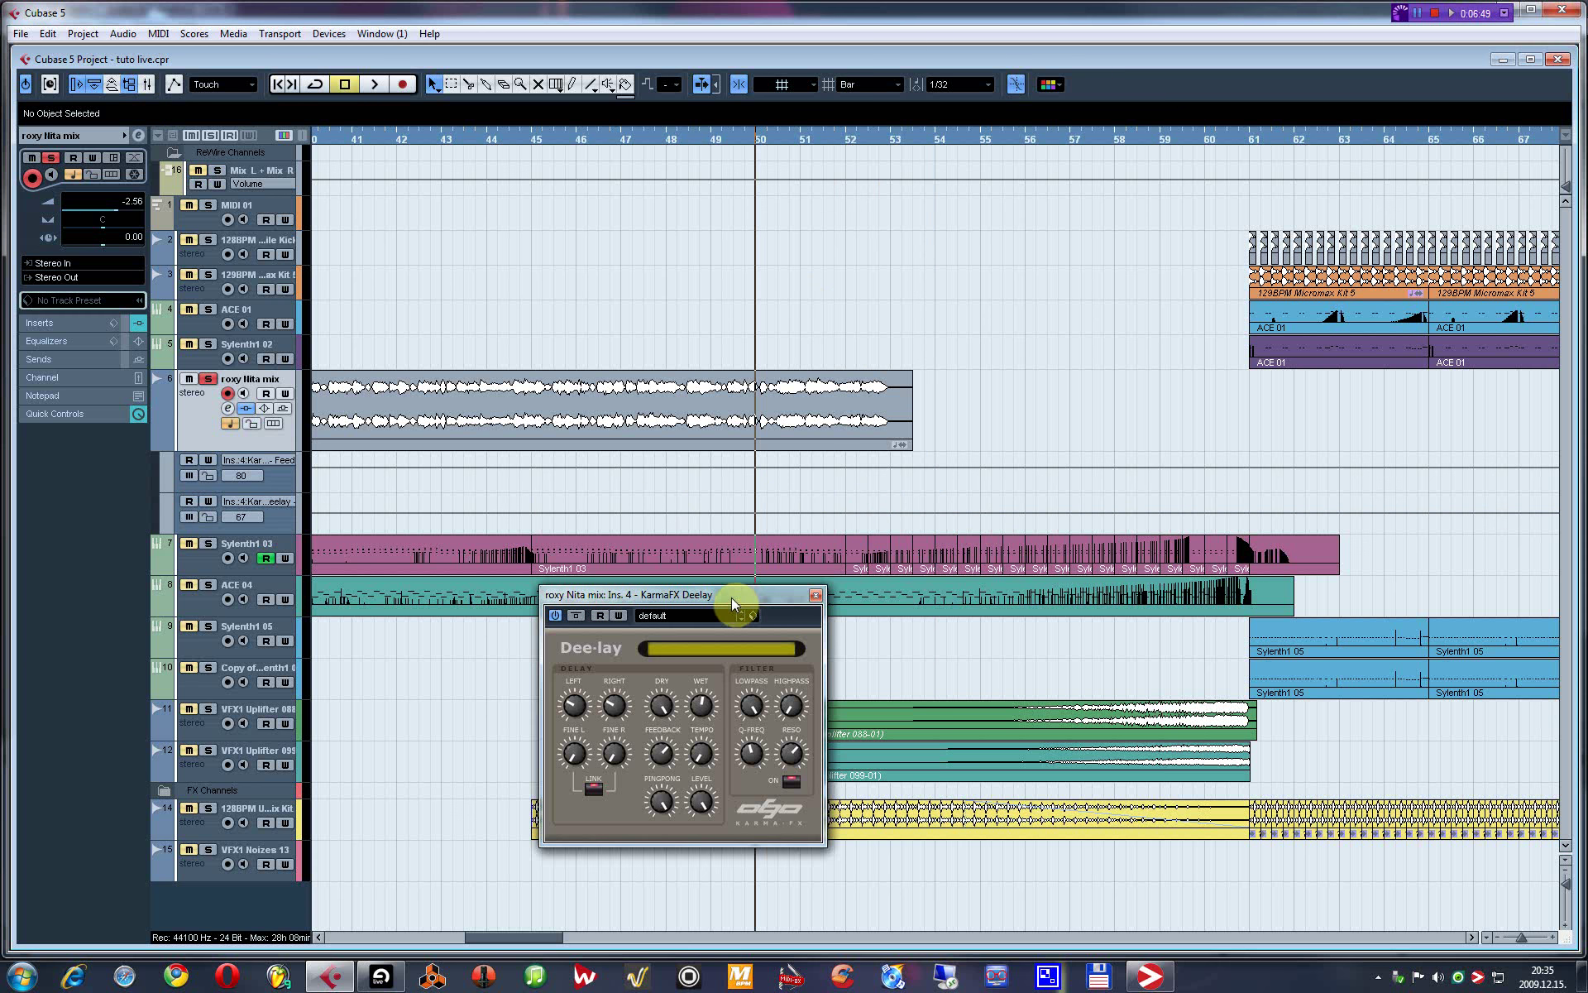
pyautogui.moveTo(735, 595); pyautogui.dragTo(532, 522)
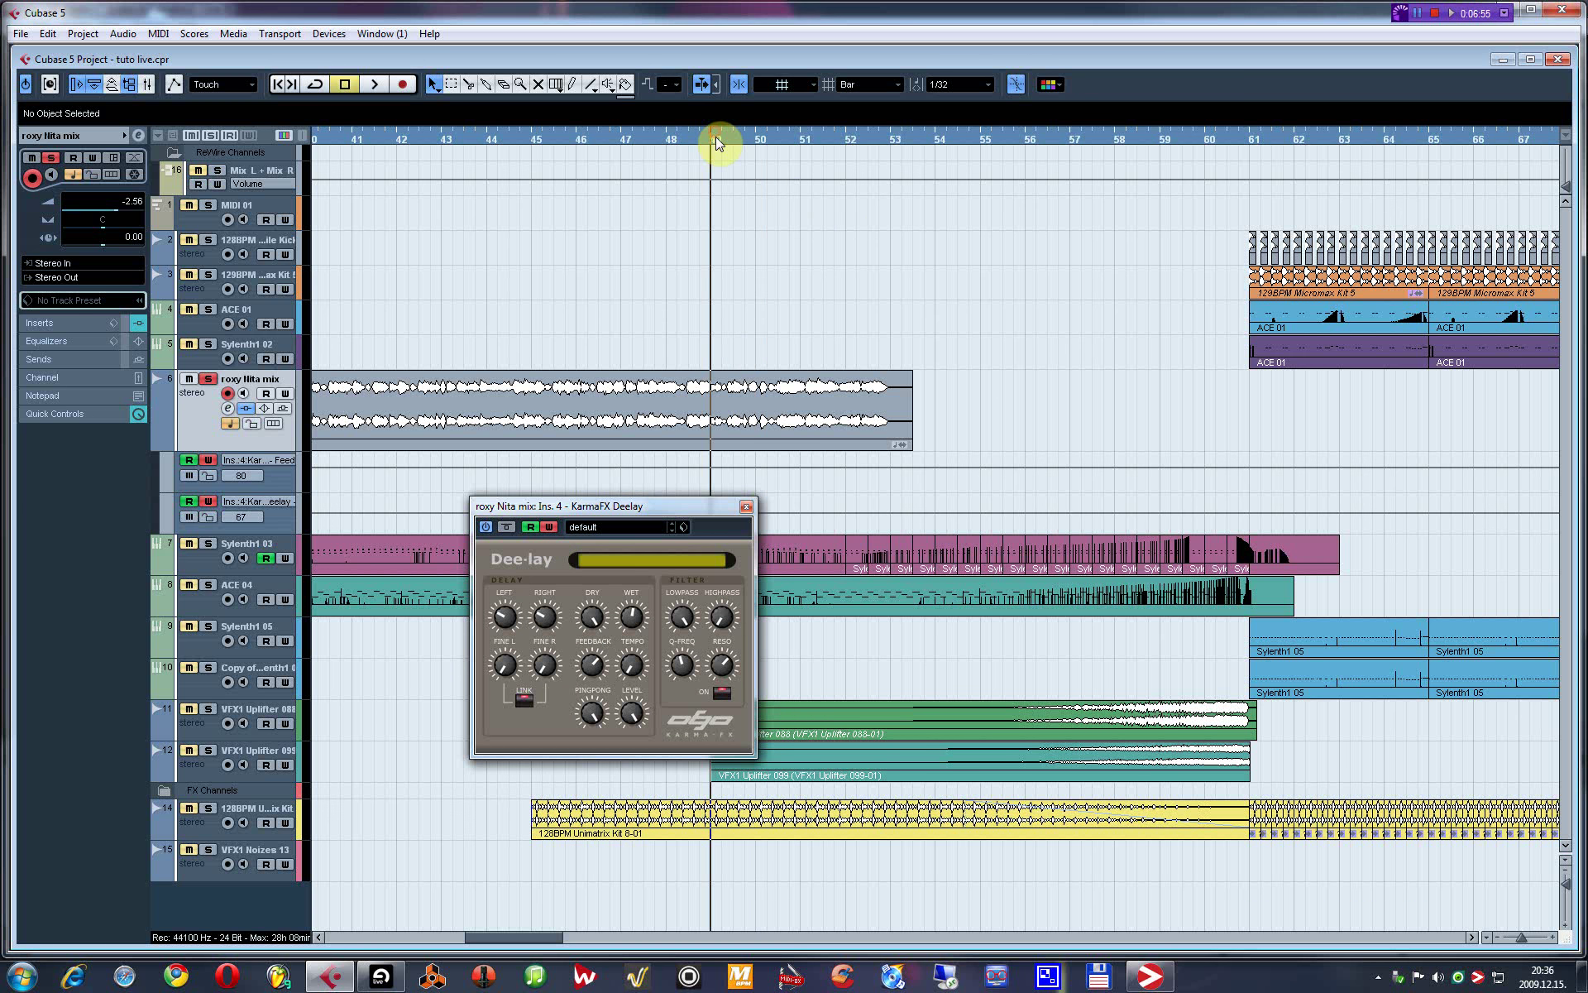
pyautogui.moveTo(631, 617); pyautogui.dragTo(603, 822)
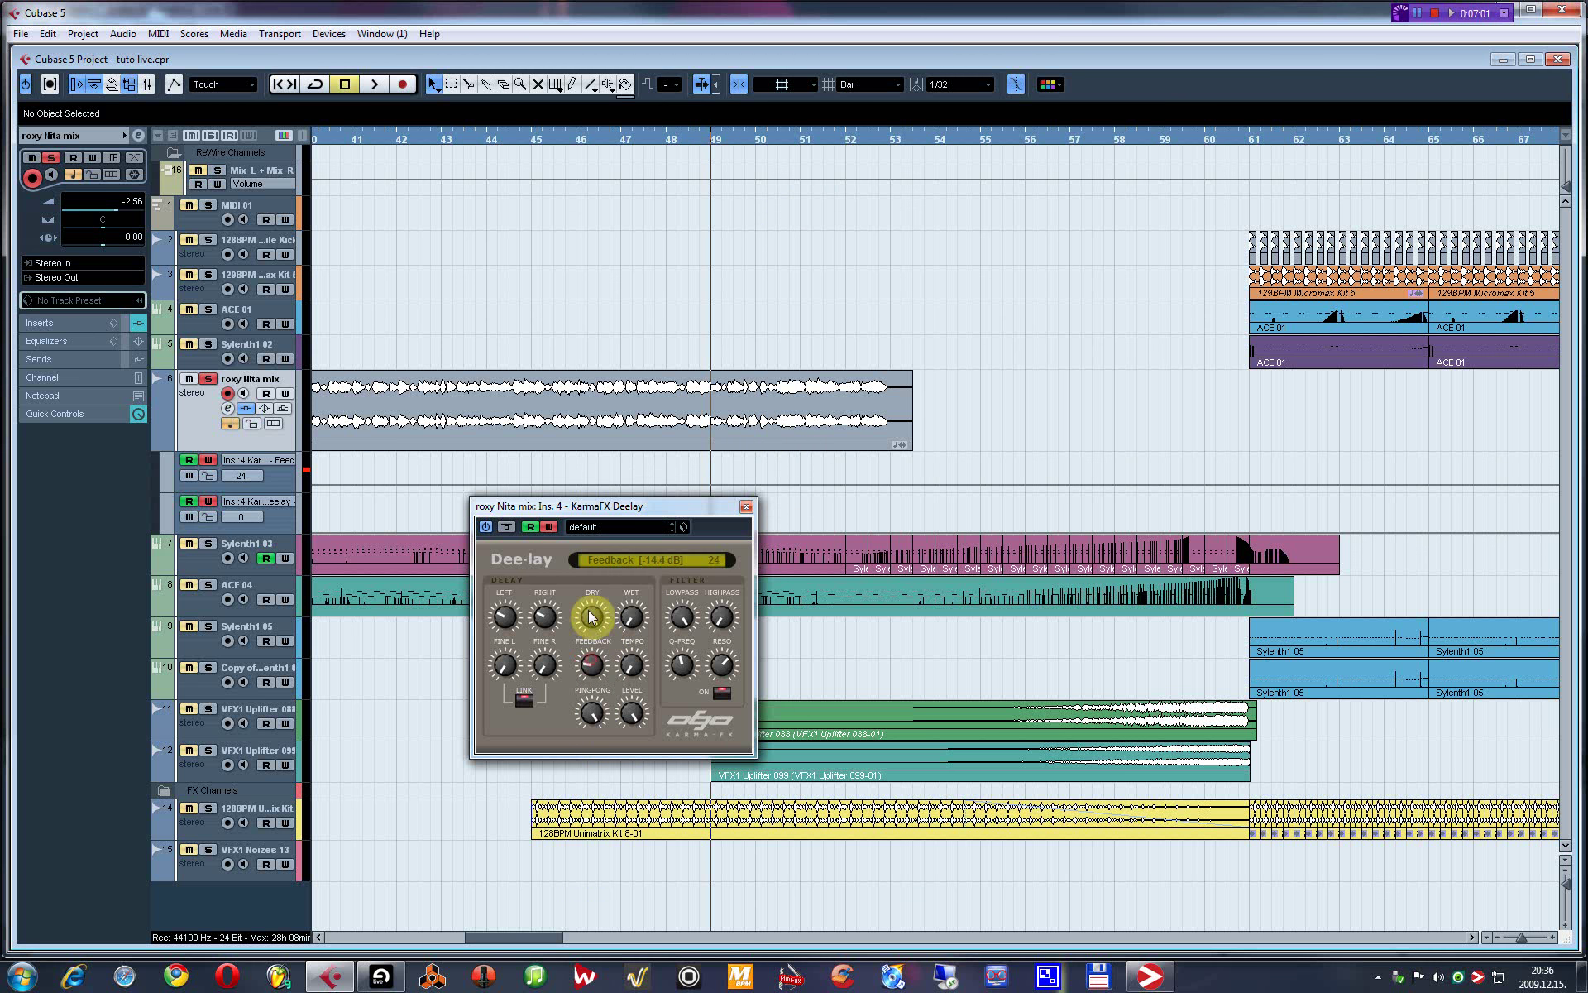
pyautogui.moveTo(592, 616); pyautogui.dragTo(629, 612)
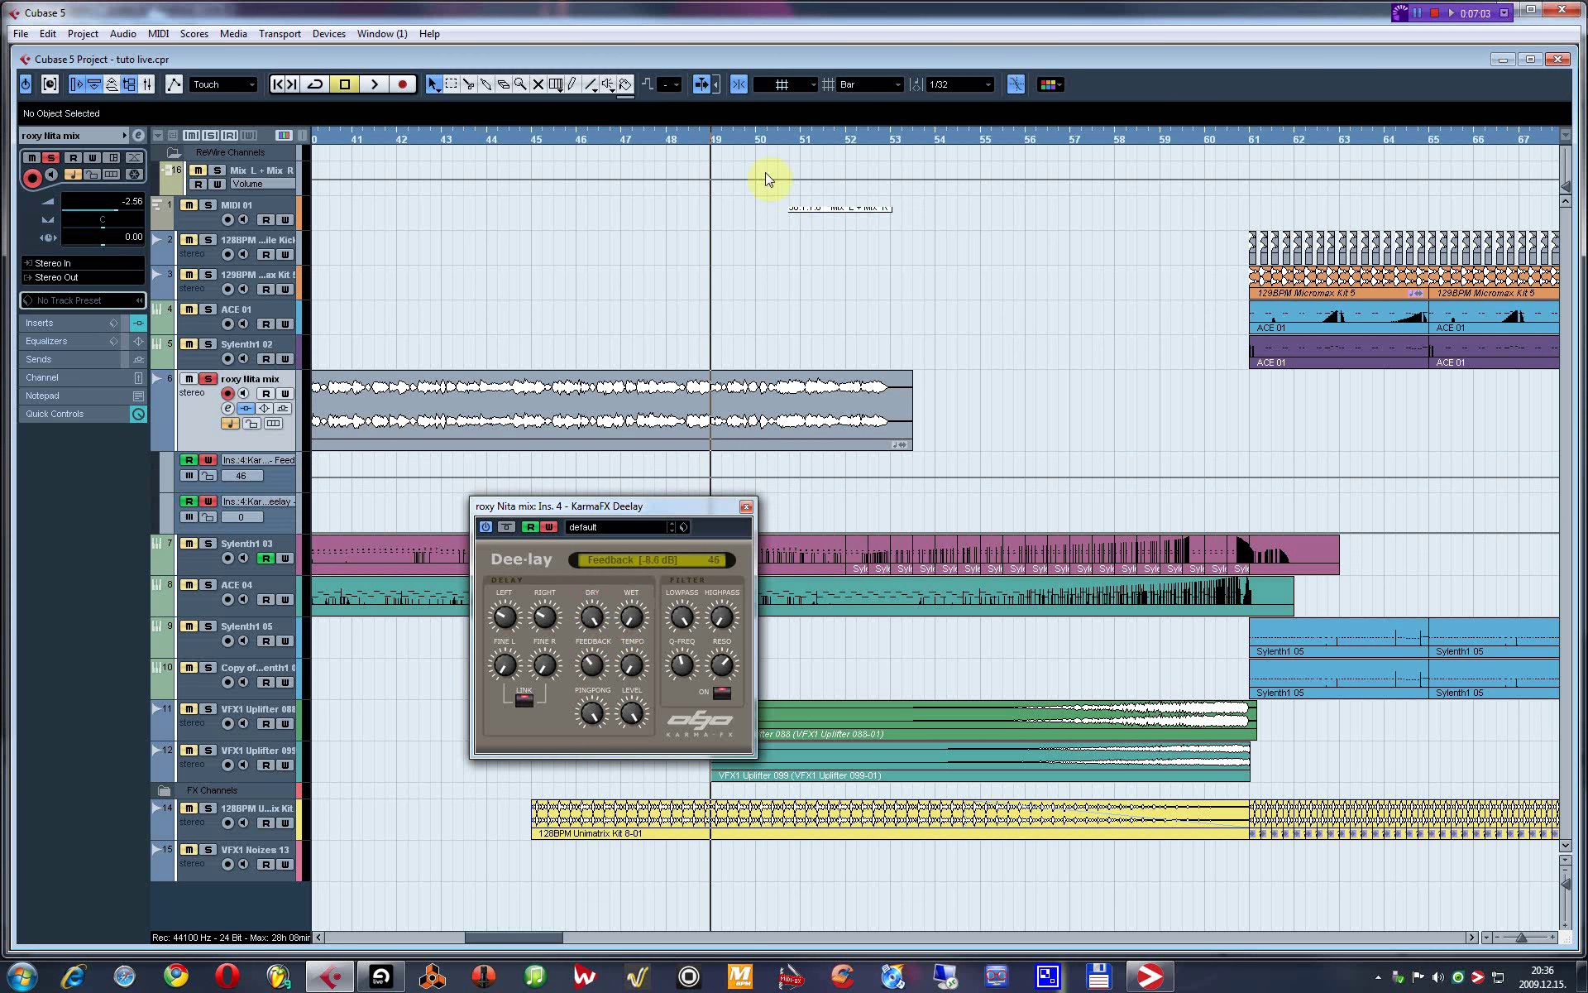
# Play from bar 49 and record delay automation, raising wet to about 78 and feedback to 108, with feedback falling to 80 by about bar 59.
pyautogui.press('space')
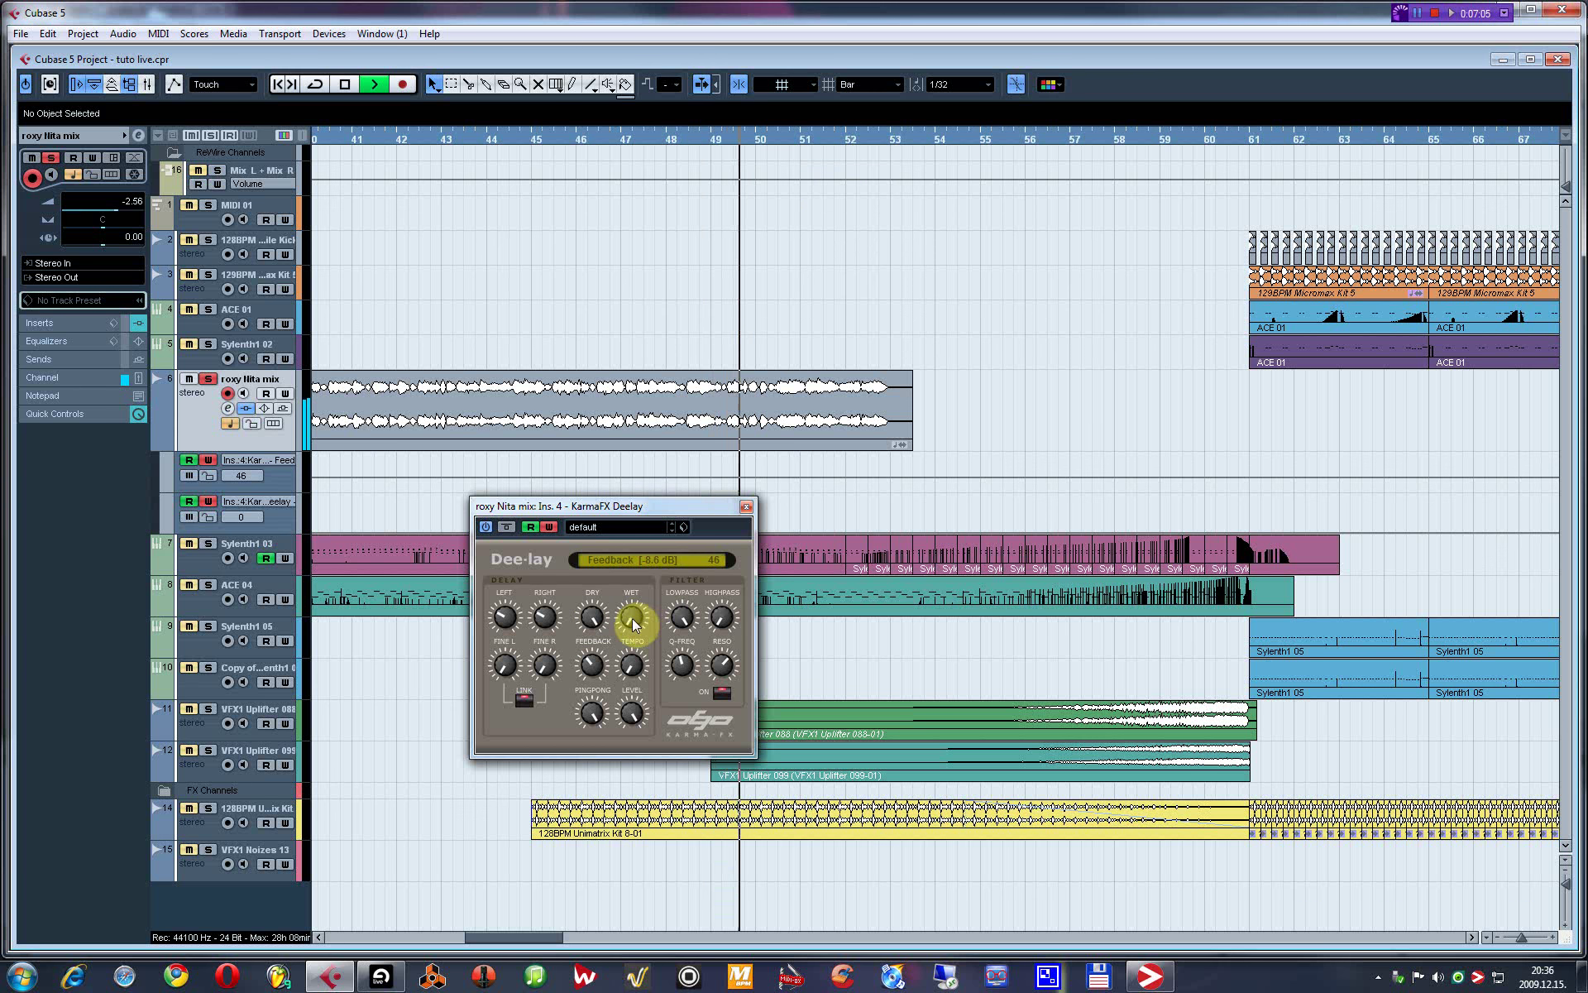
pyautogui.click(633, 622)
pyautogui.moveTo(634, 622); pyautogui.dragTo(628, 535)
pyautogui.moveTo(594, 664); pyautogui.dragTo(603, 583)
pyautogui.moveTo(631, 617); pyautogui.dragTo(630, 608)
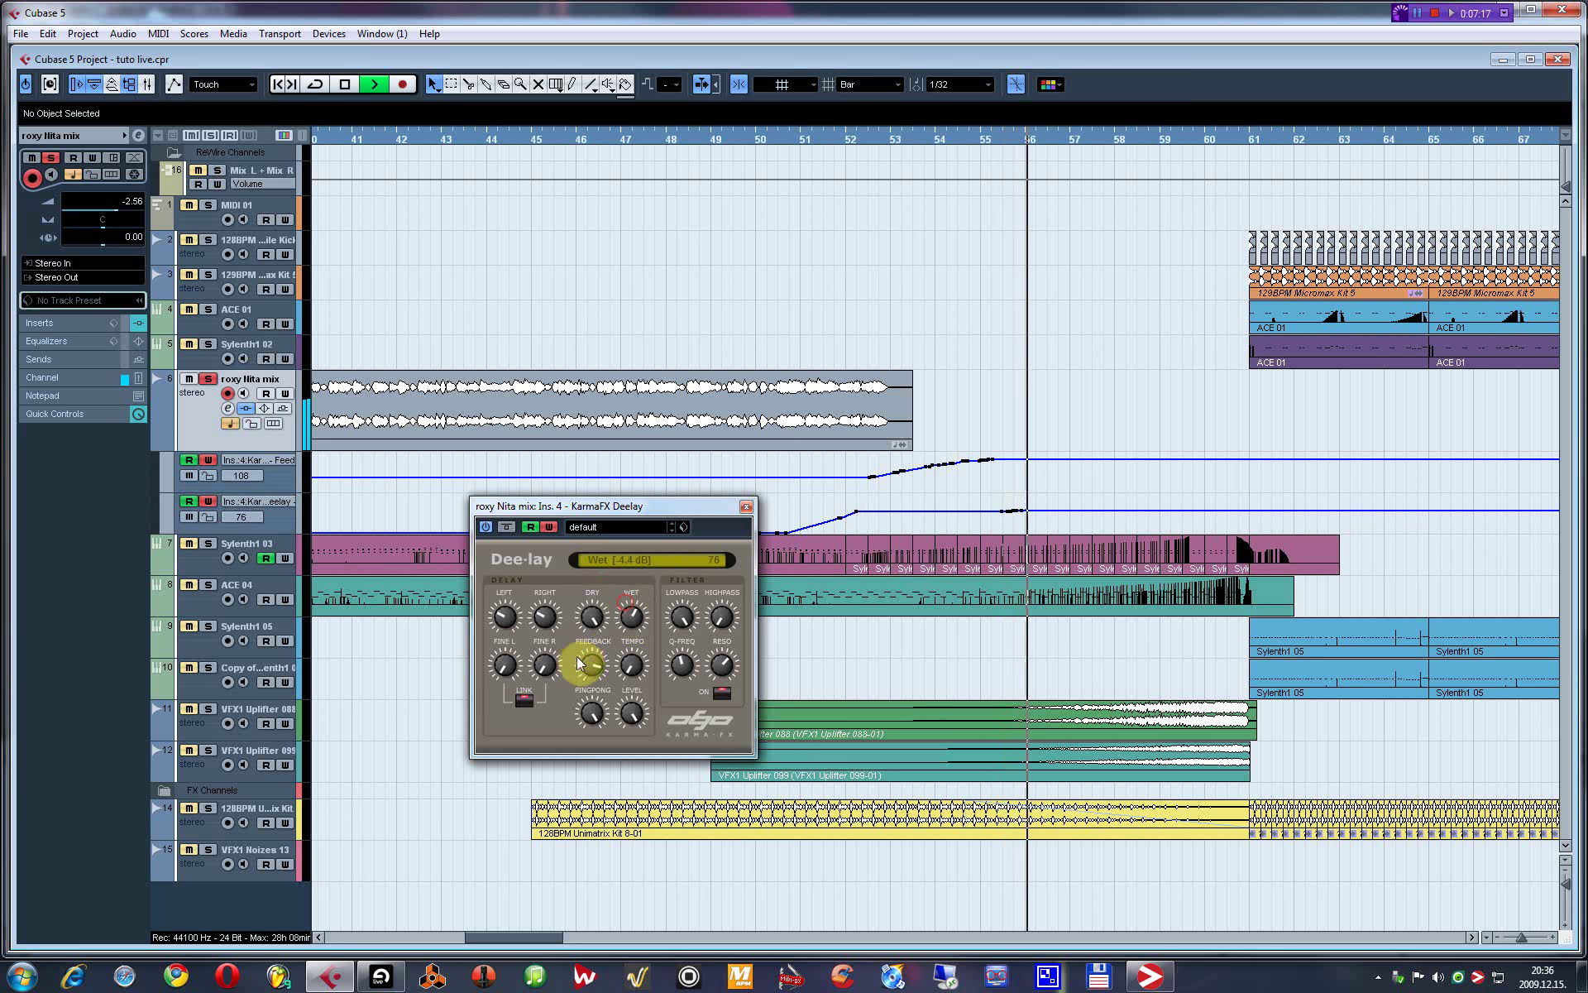
pyautogui.moveTo(579, 662)
pyautogui.mouseDown()
pyautogui.moveTo(596, 684)
pyautogui.moveTo(578, 698)
pyautogui.moveTo(631, 616)
pyautogui.moveTo(597, 687)
pyautogui.mouseUp()
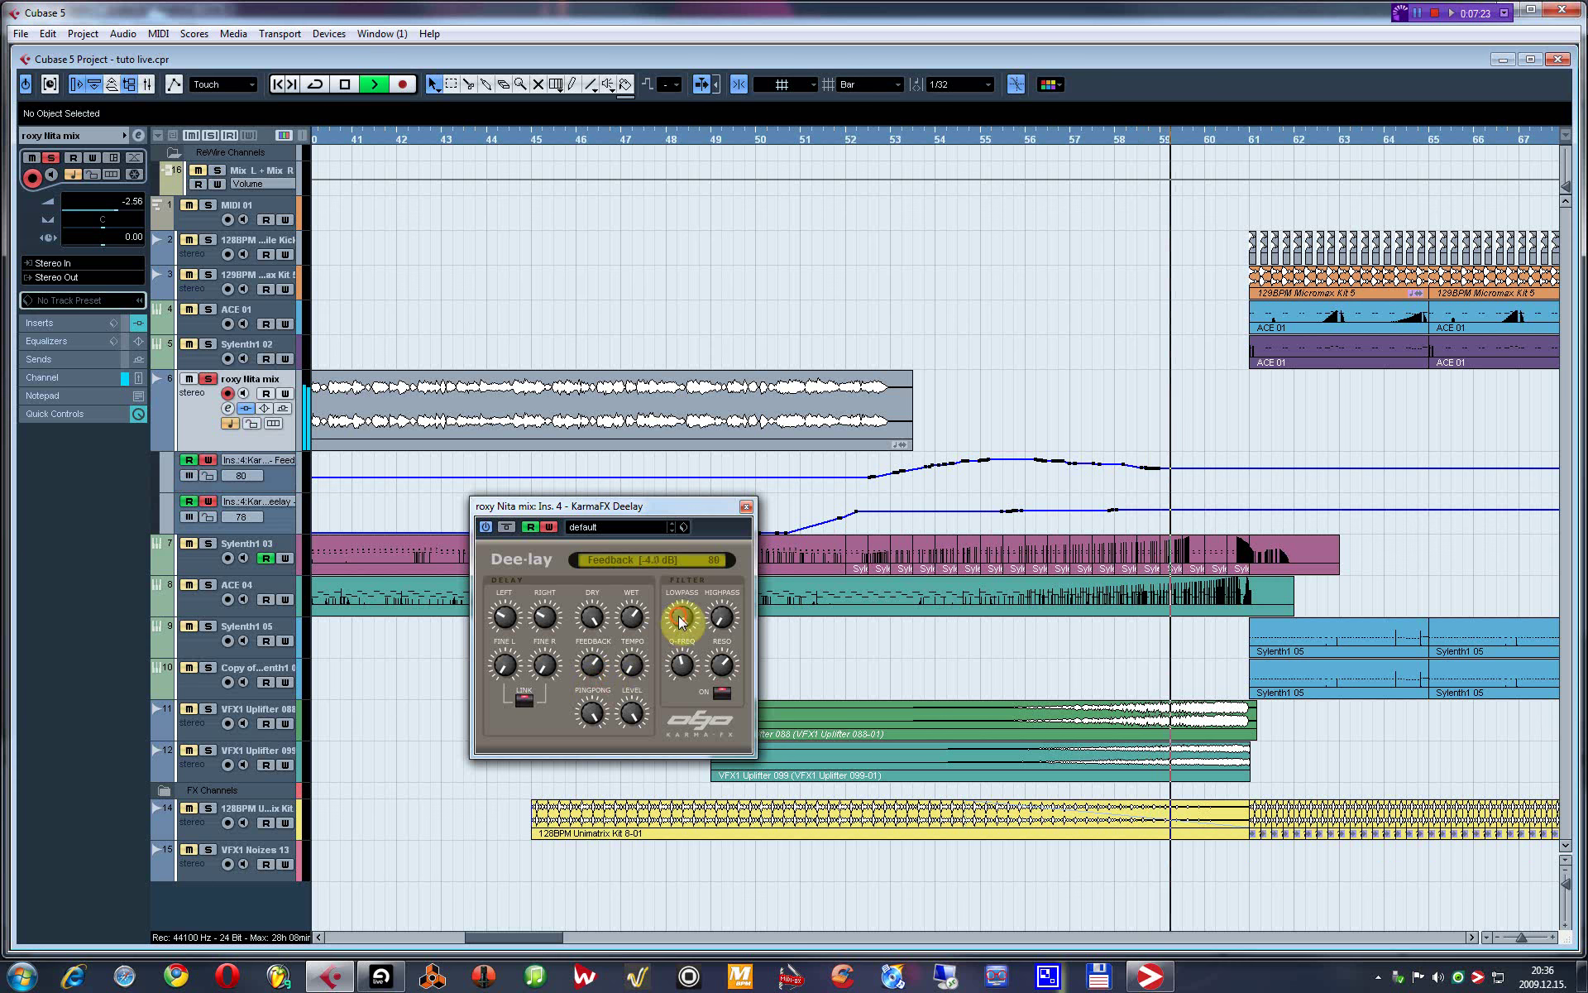
# Record a sweep of the delay's lowpass down to 0 Hz by about bar 61, disable automation writing and stop playback.
pyautogui.moveTo(680, 620); pyautogui.dragTo(674, 801)
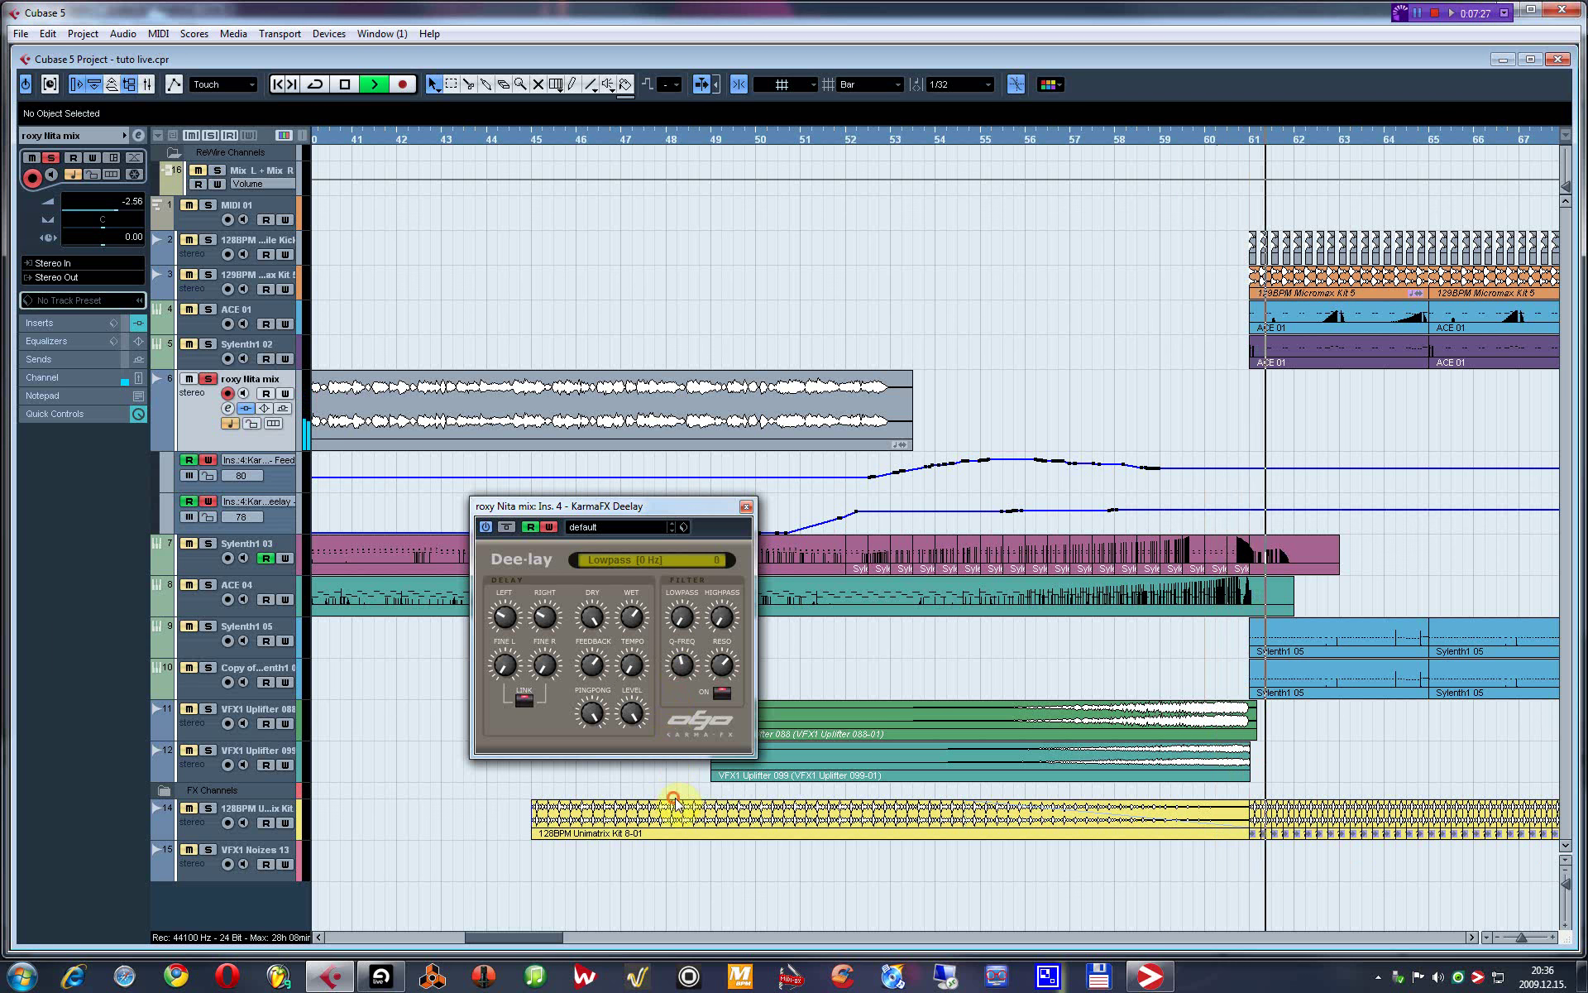
pyautogui.click(548, 527)
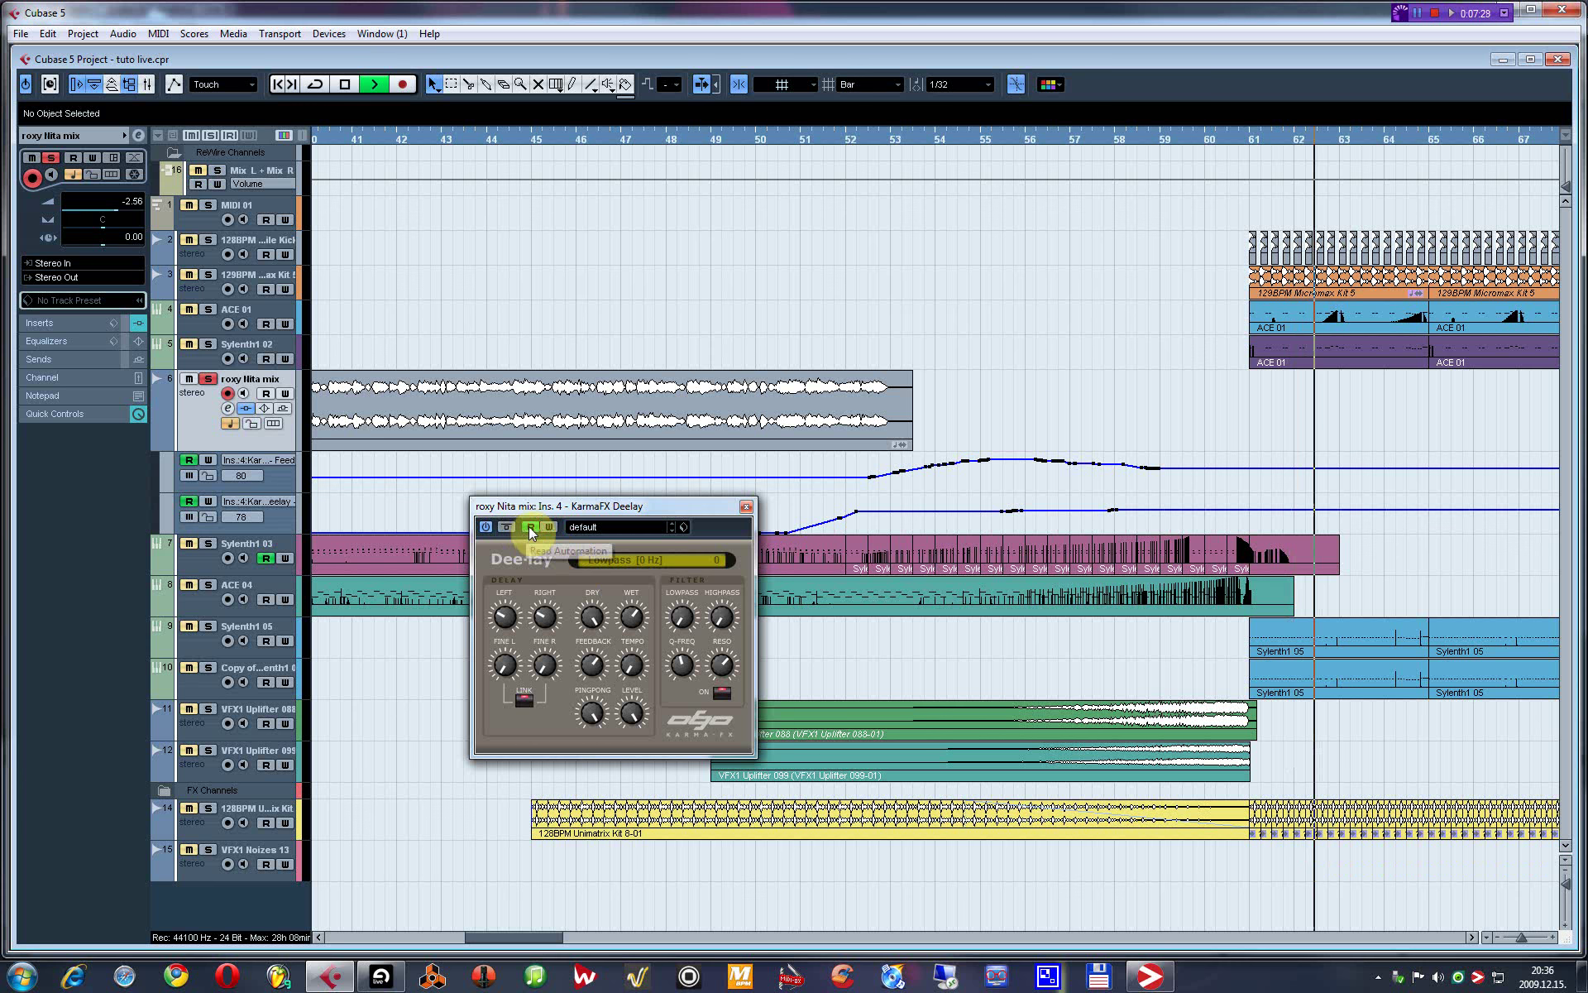
pyautogui.press('space')
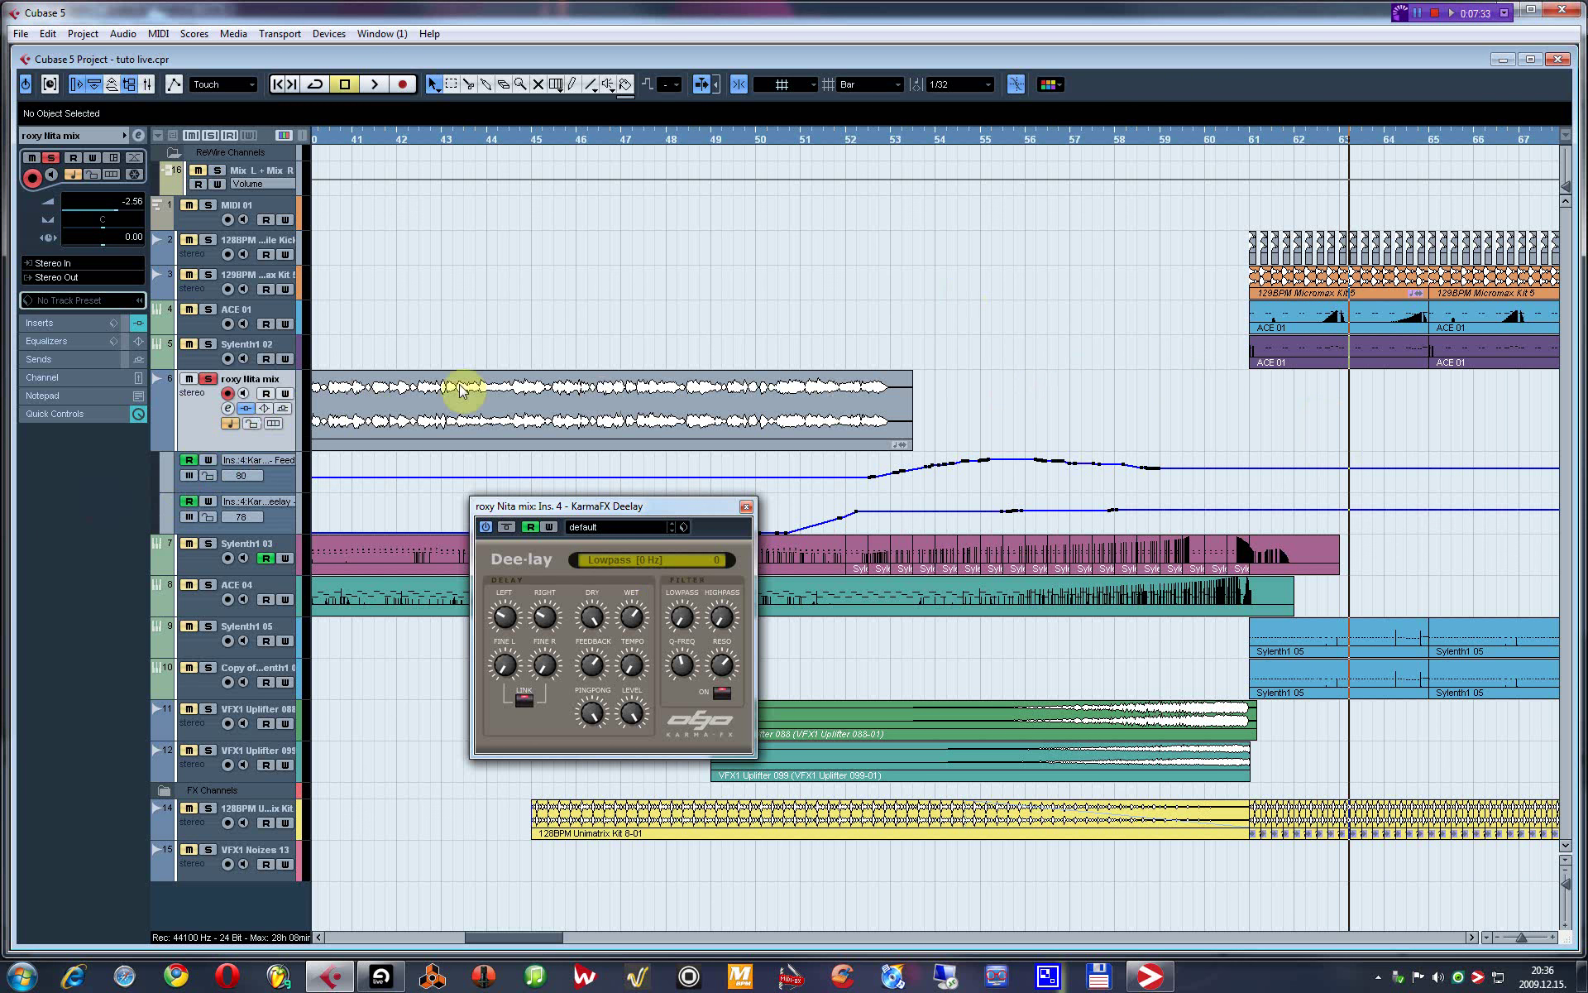
# Add a volume automation lane under the vocal track, cut the volume to -∞ at bar 61 and close the delay window.
pyautogui.click(166, 529)
pyautogui.click(259, 543)
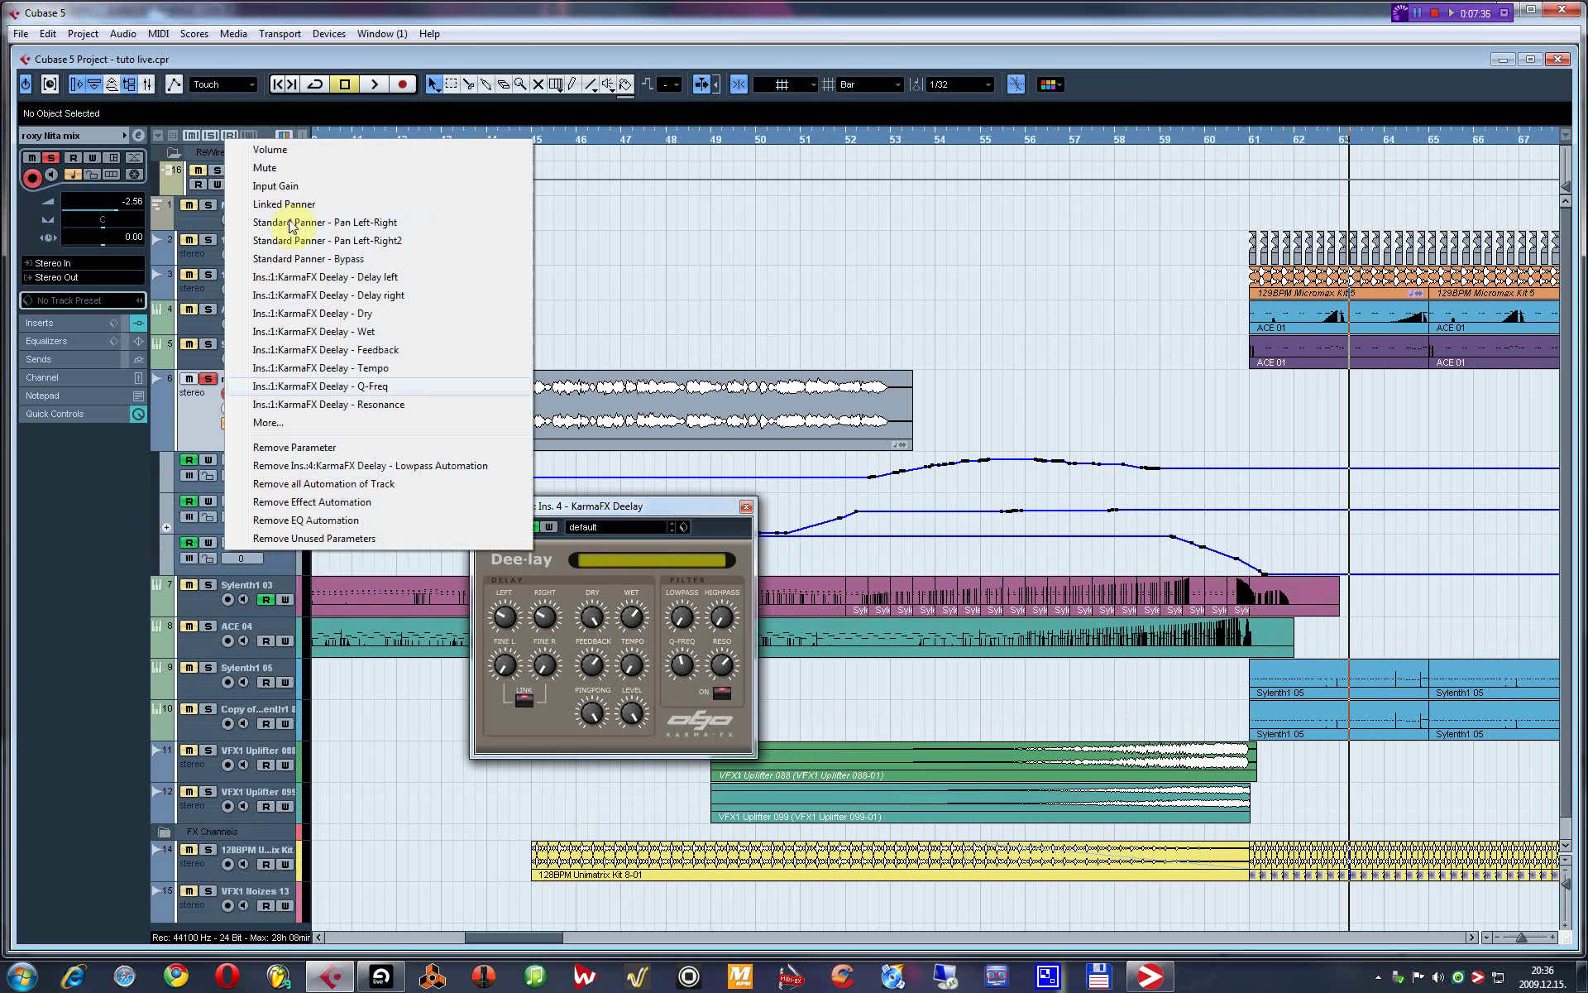
pyautogui.click(294, 153)
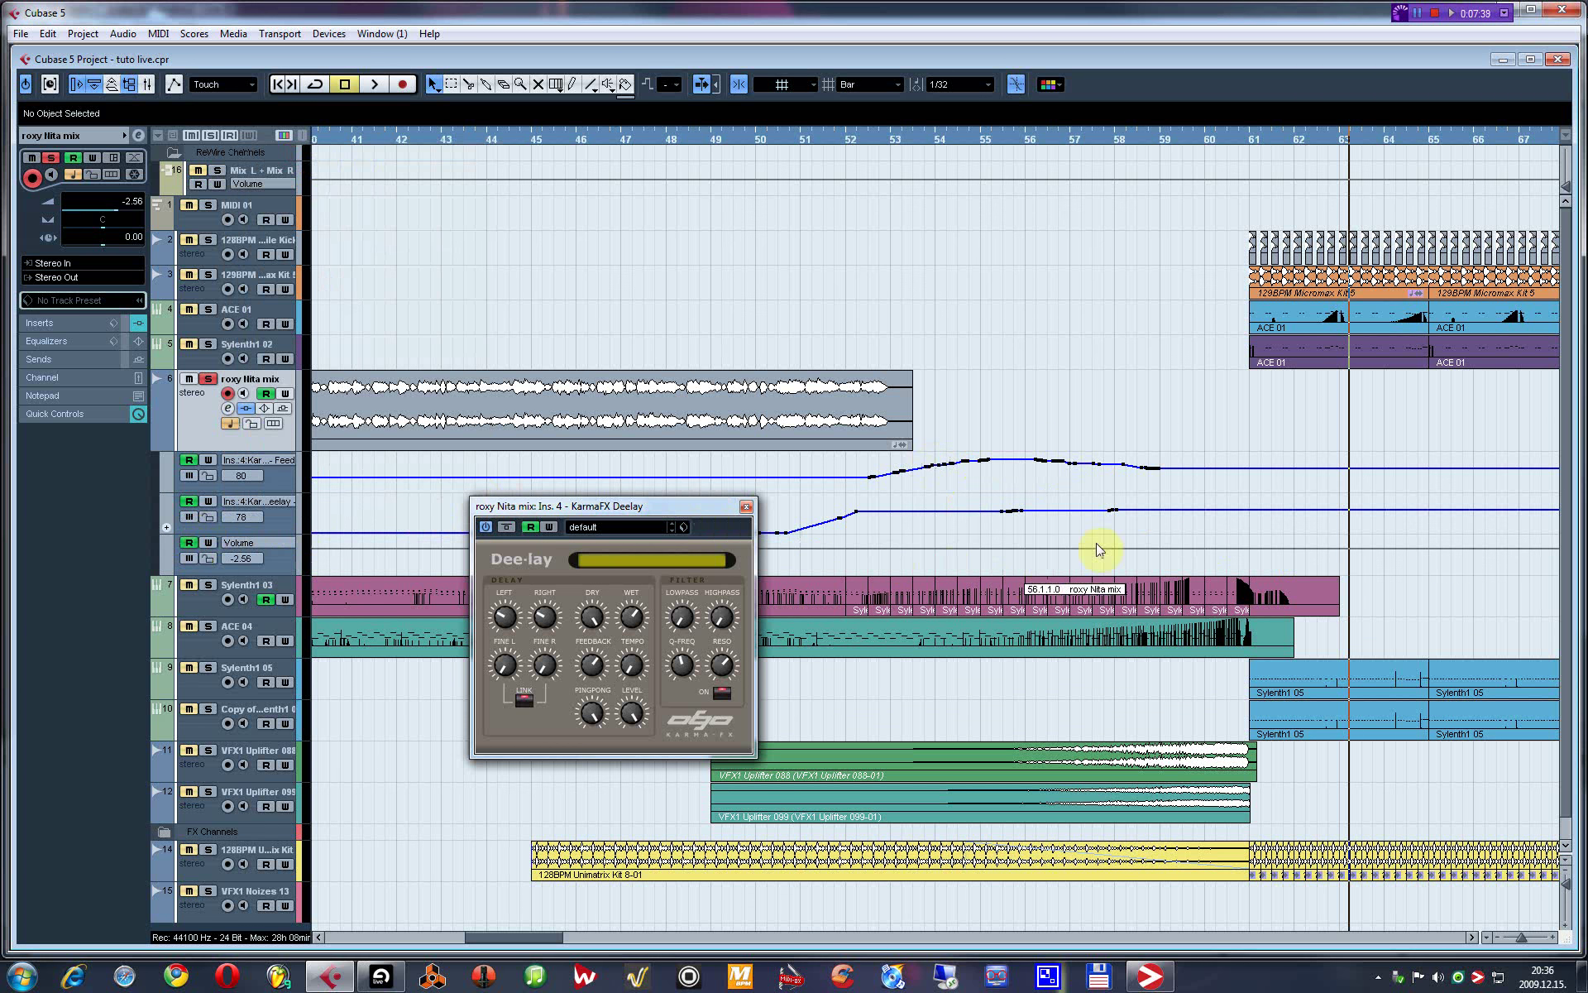
pyautogui.moveTo(1252, 552)
pyautogui.mouseDown()
pyautogui.moveTo(1266, 557)
pyautogui.moveTo(1247, 579)
pyautogui.mouseUp()
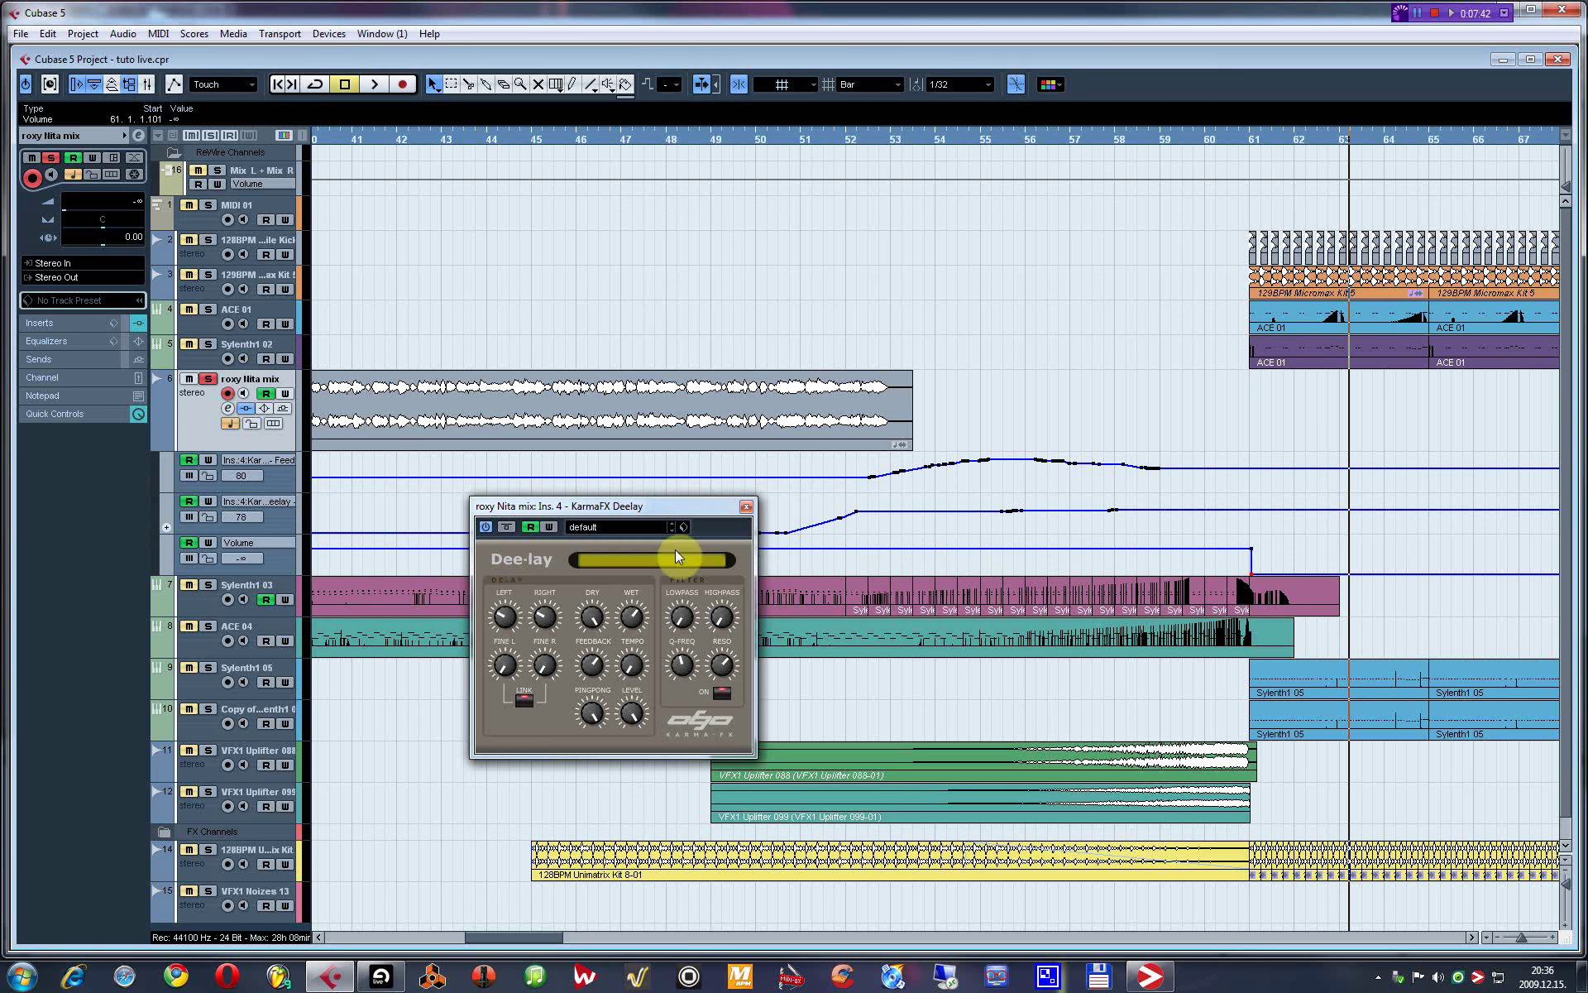
pyautogui.click(749, 507)
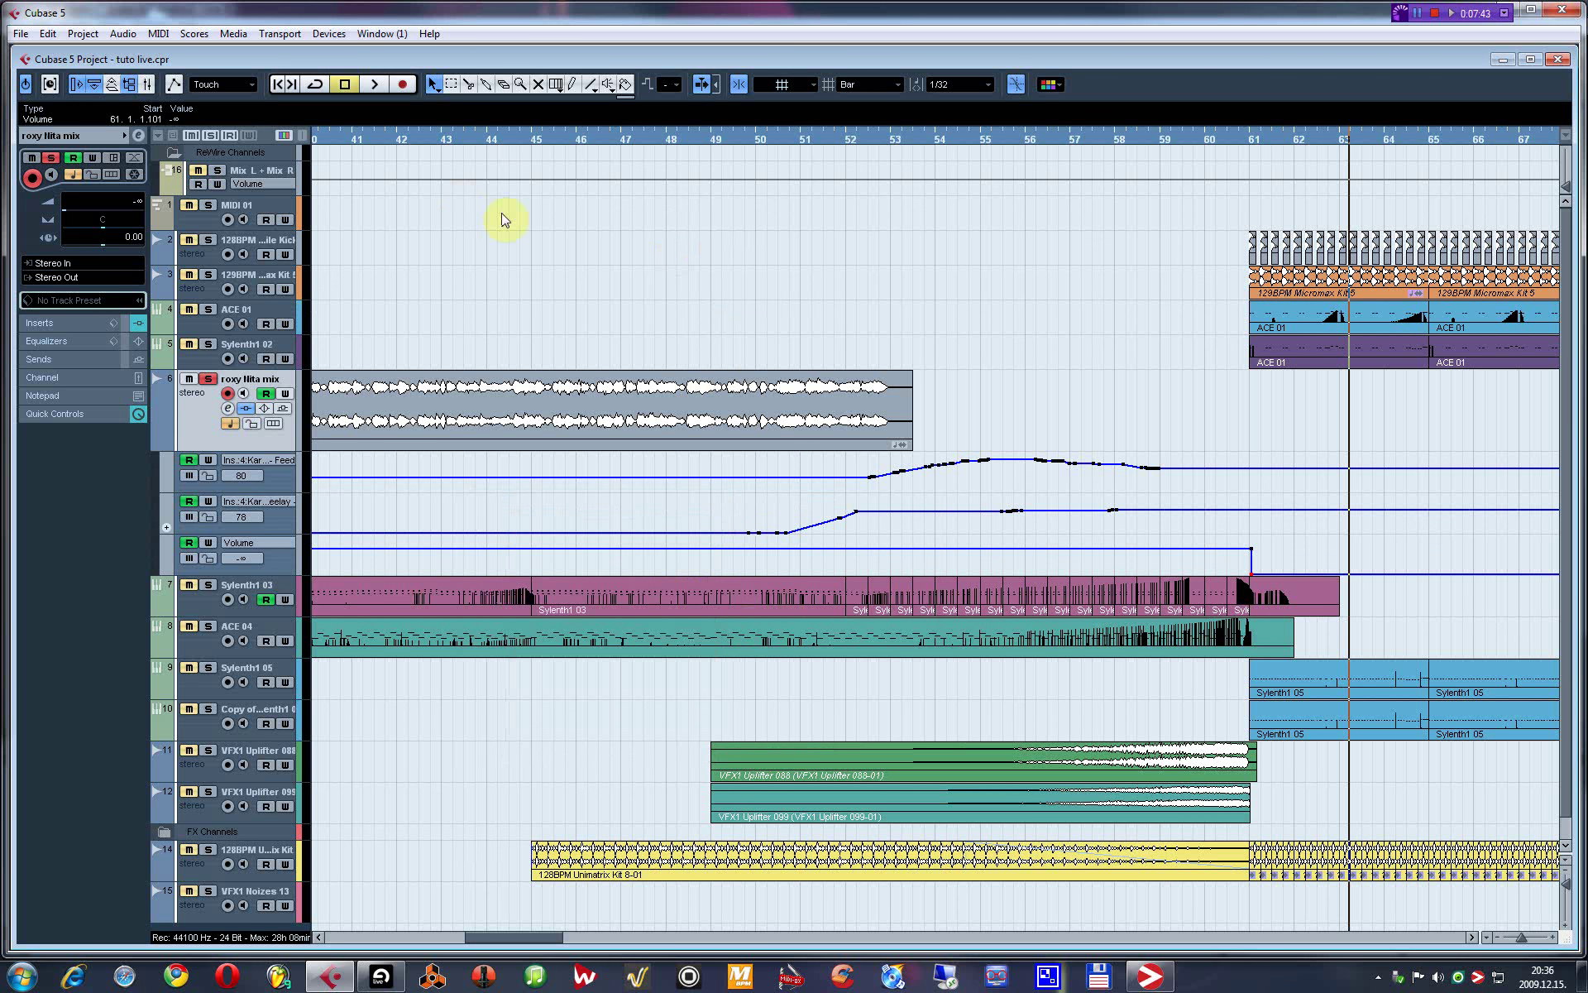
# Unsolo the vocal track and play the full mix from bar 45 to about bar 77 to check the build-up and drop.
pyautogui.click(209, 379)
pyautogui.click(511, 142)
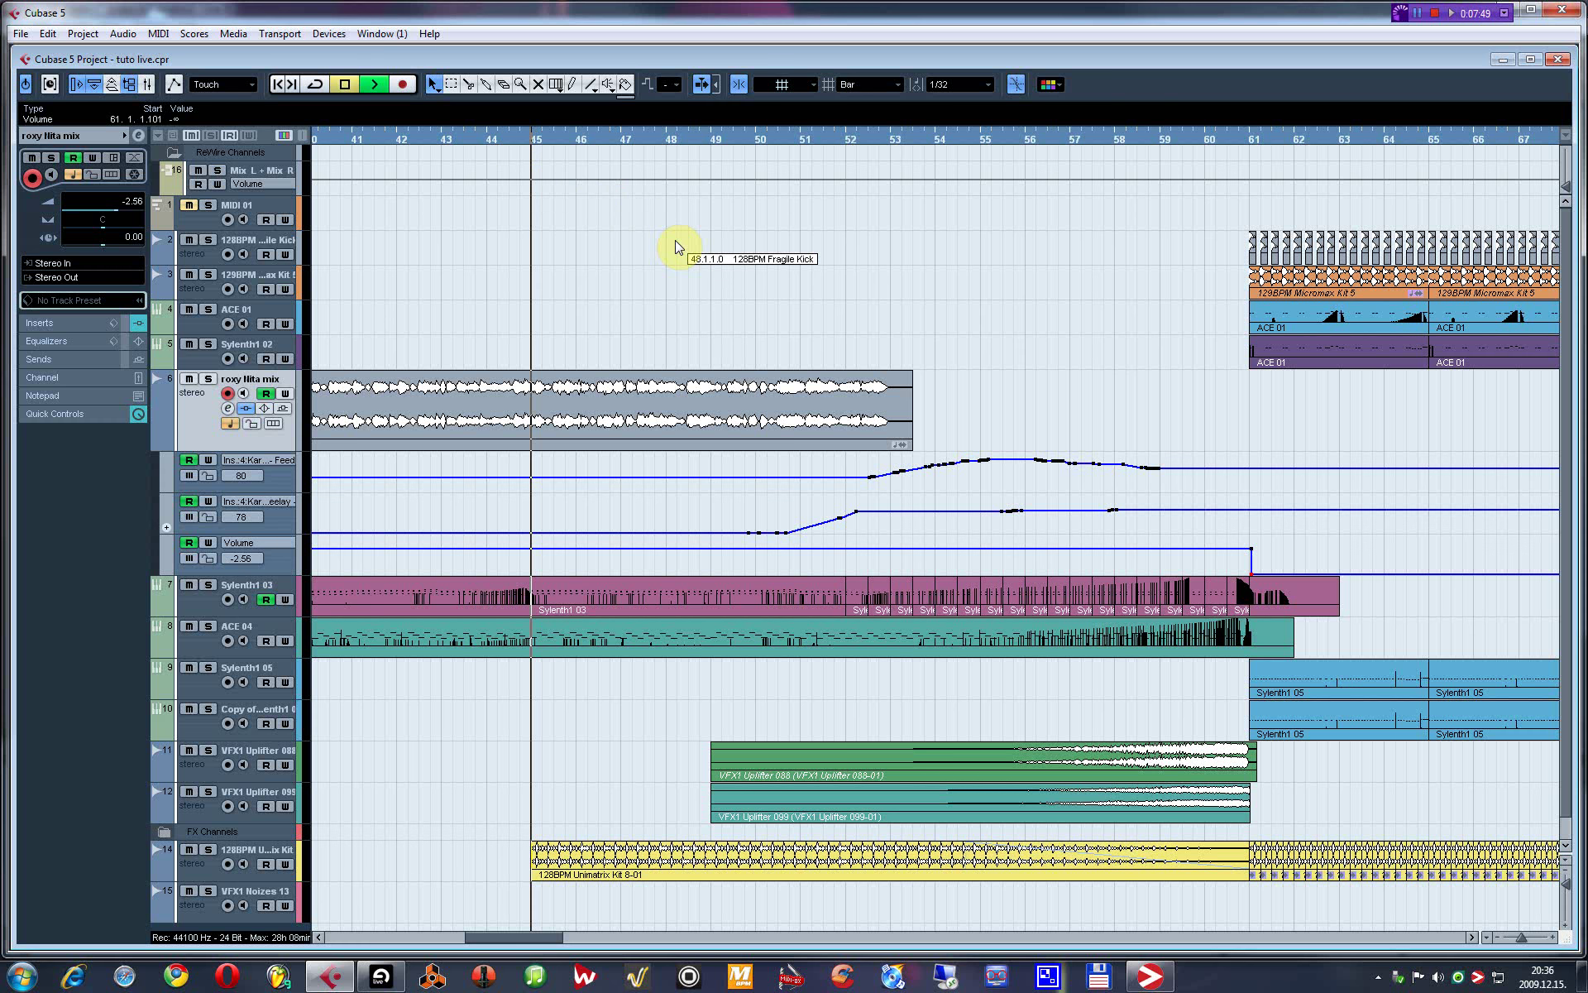
pyautogui.press('space')
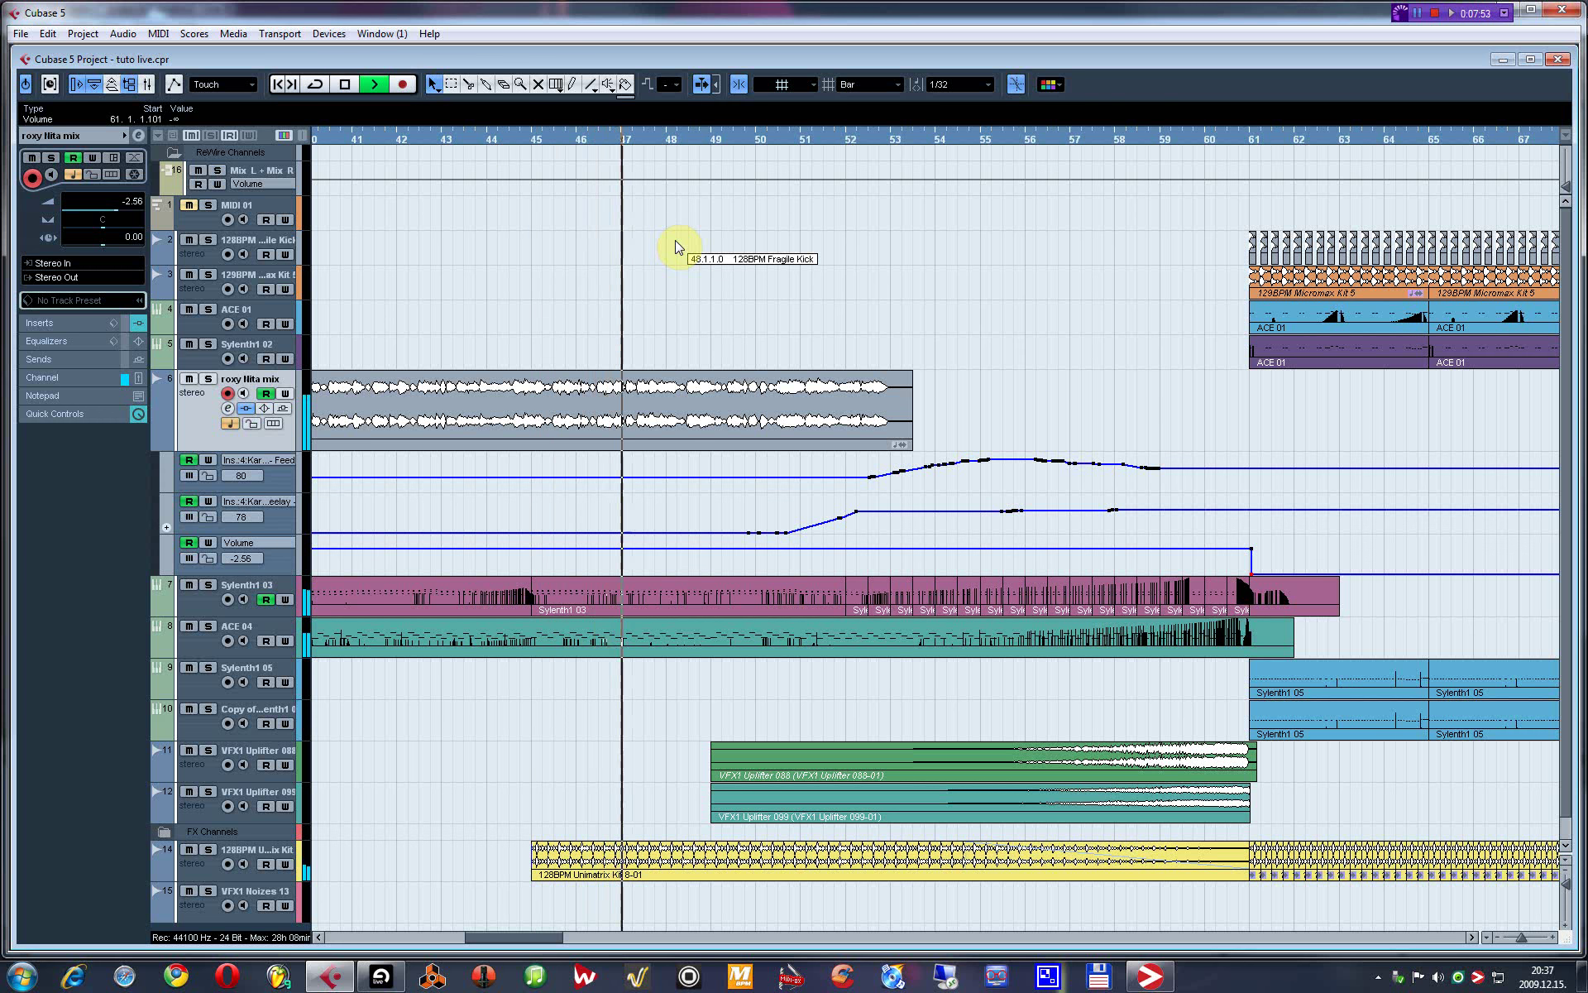
pyautogui.press('g')
pyautogui.press('g')
pyautogui.press('g')
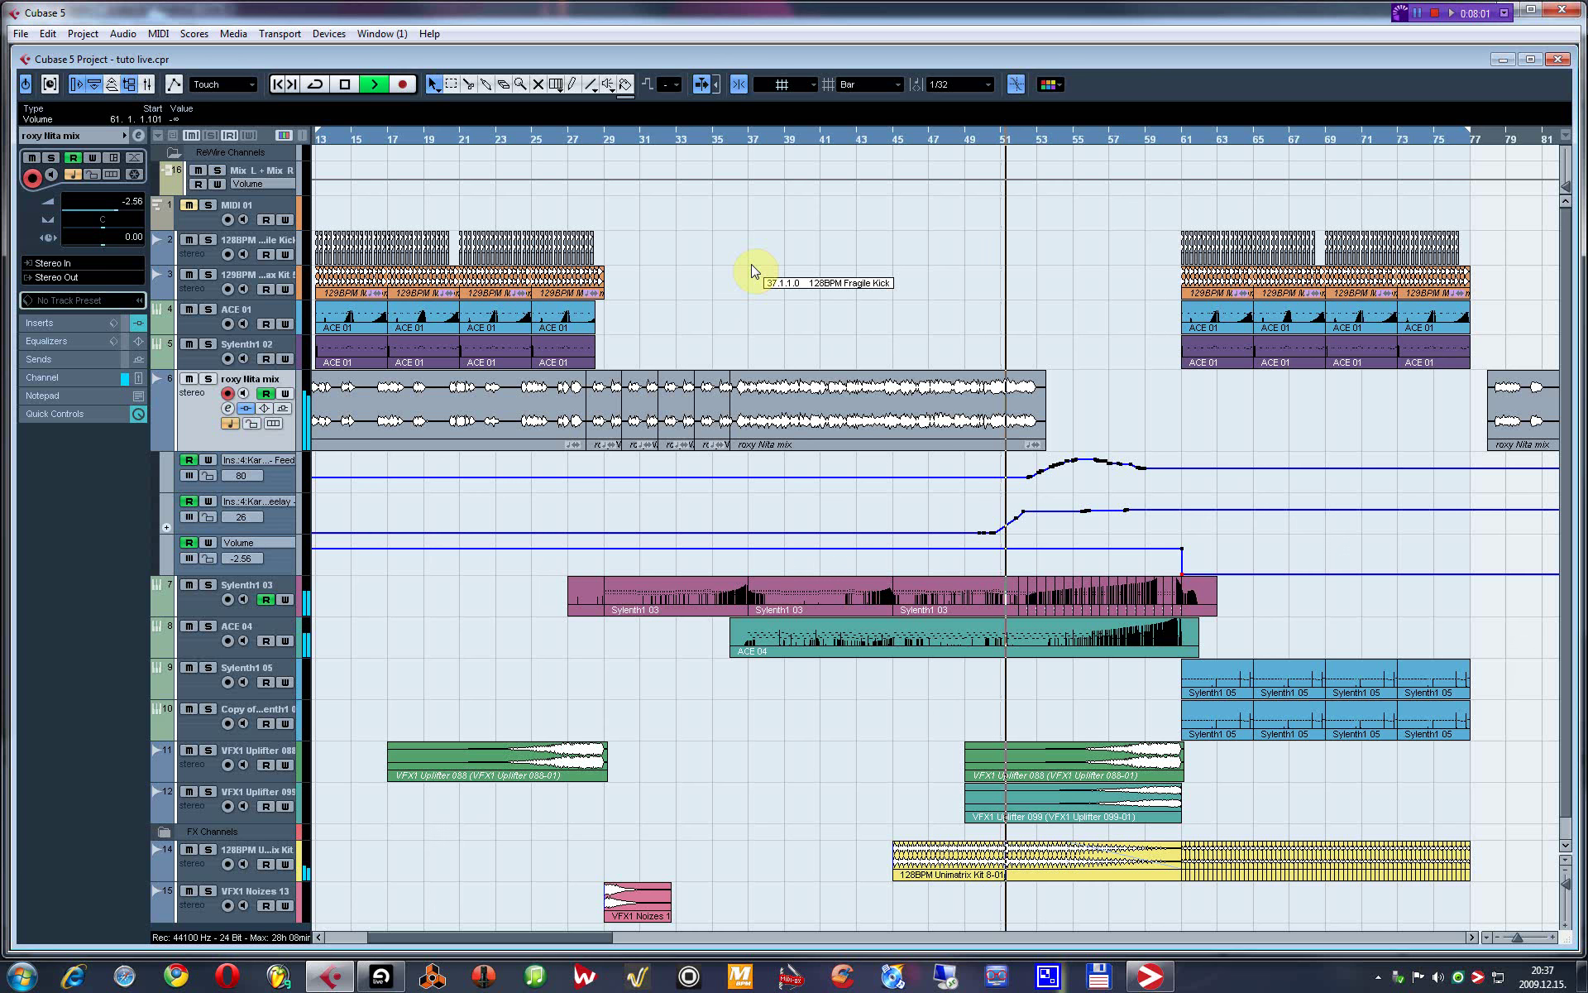
pyautogui.press('g')
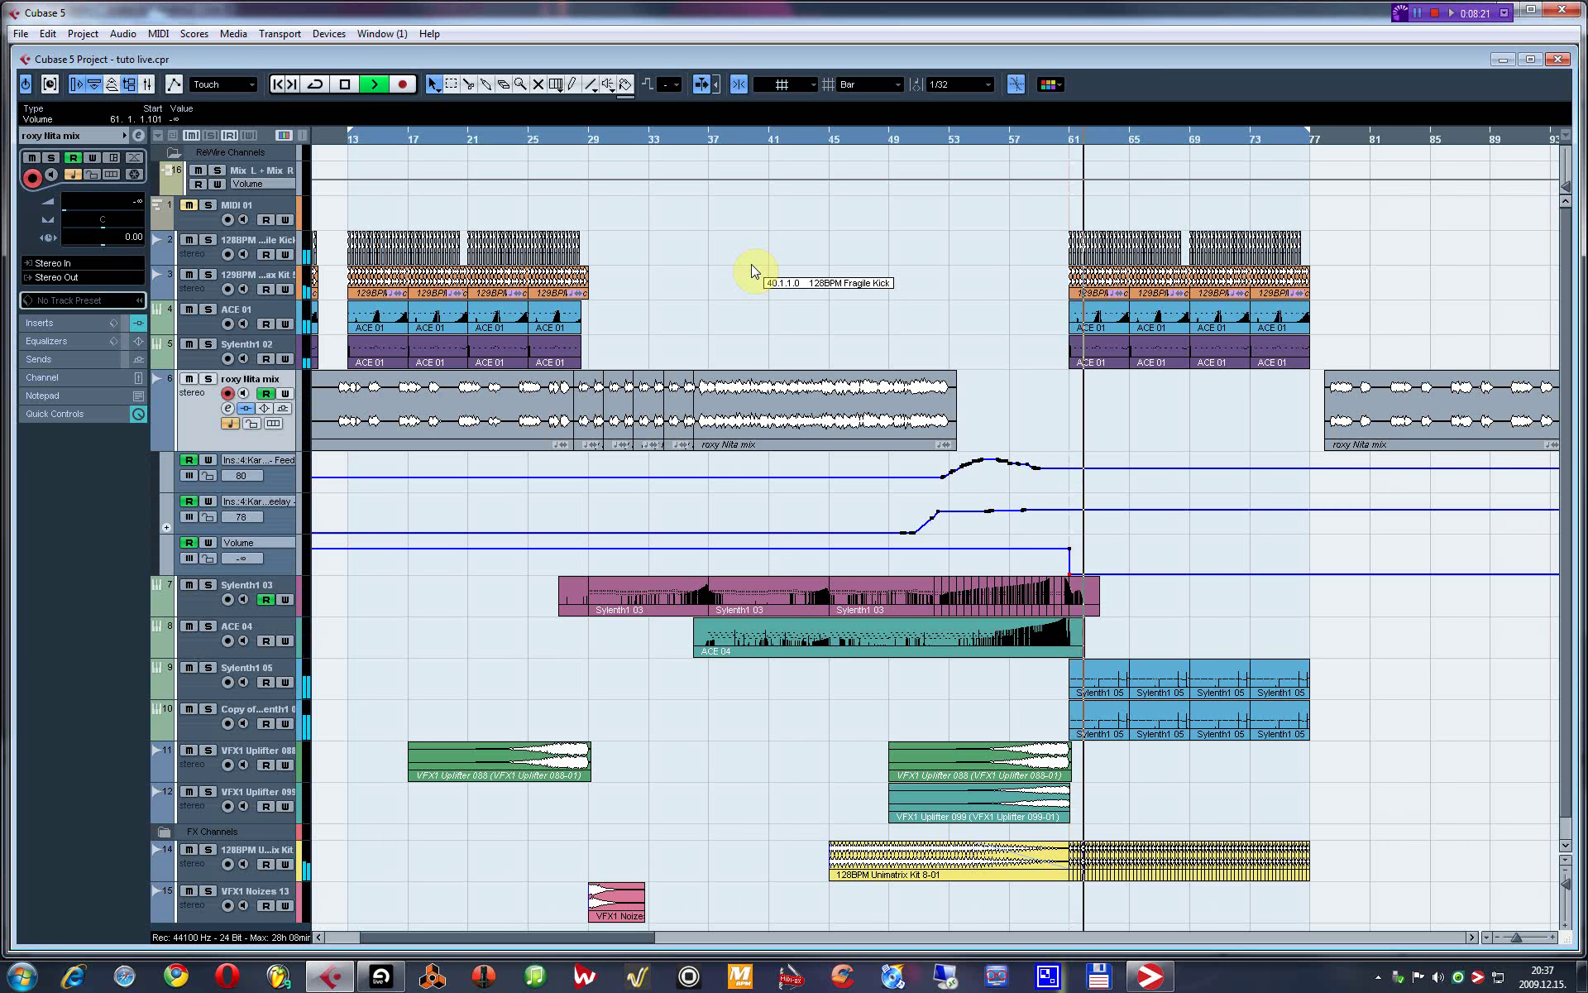
pyautogui.scroll(4, 896, 386)
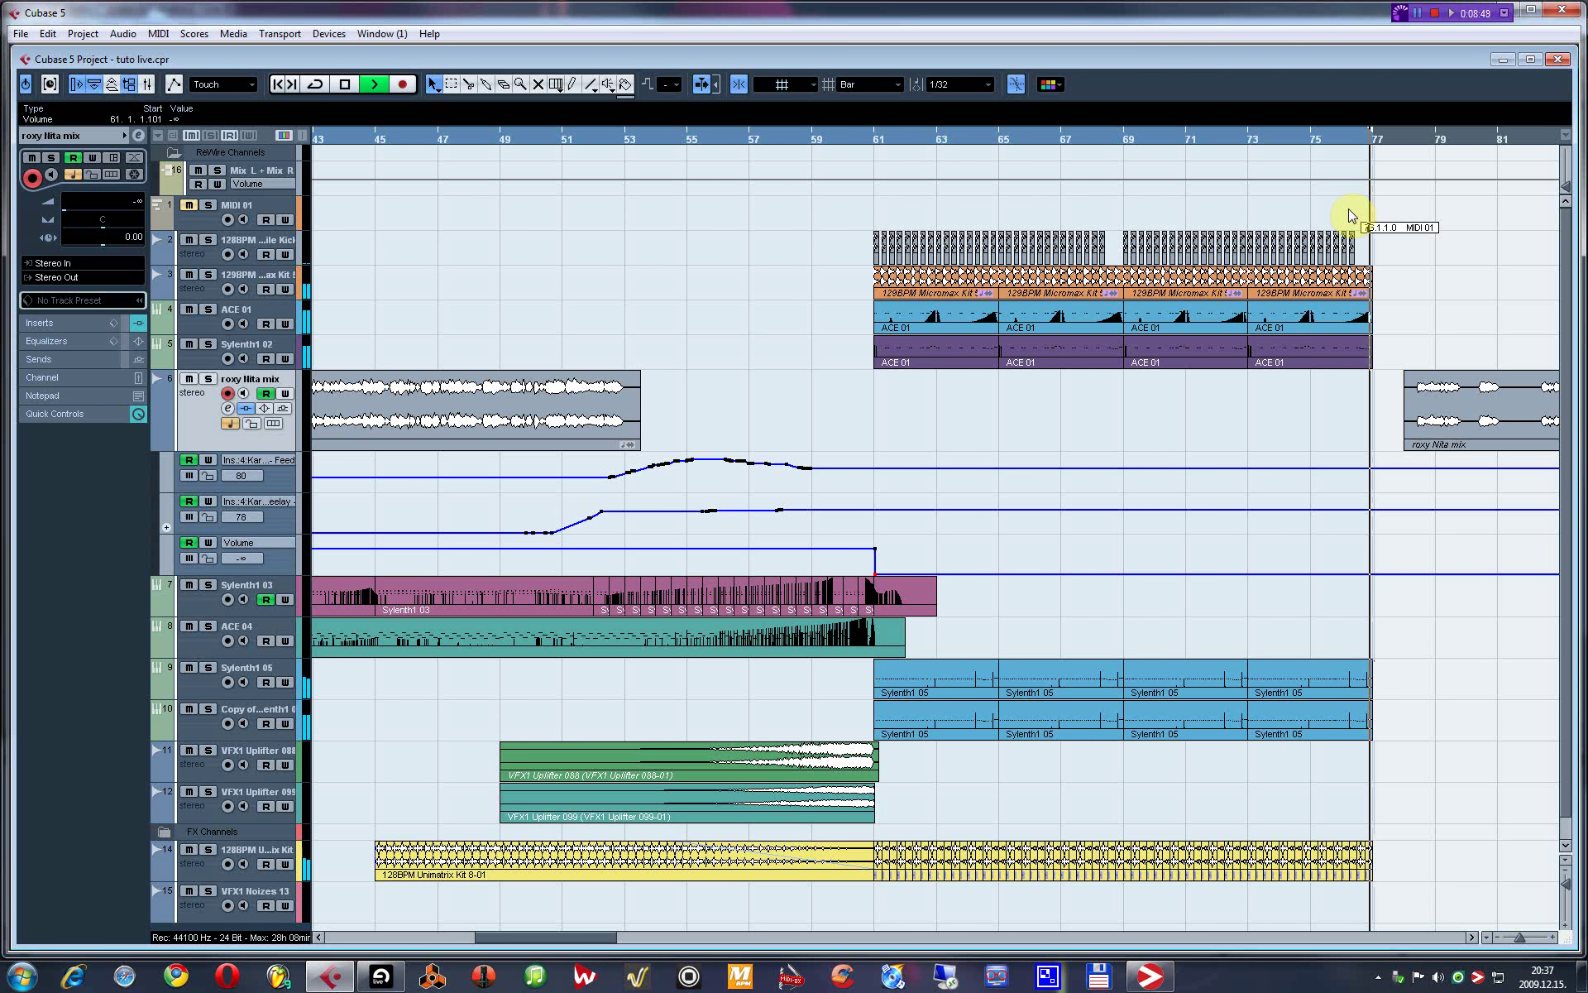
pyautogui.press('space')
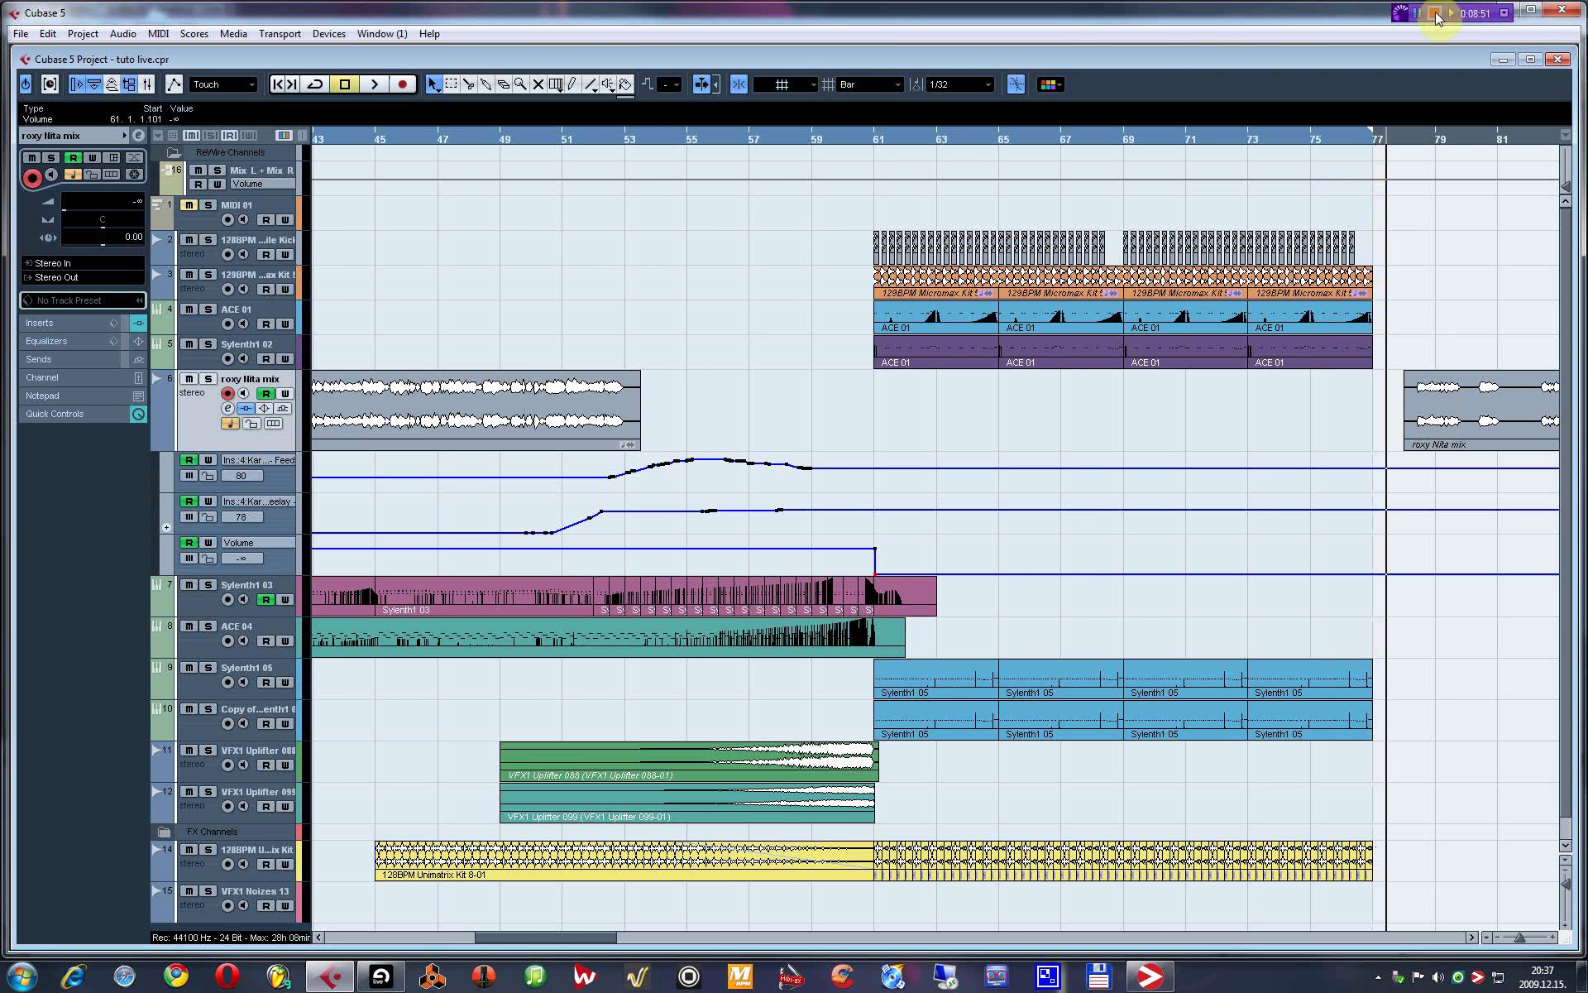